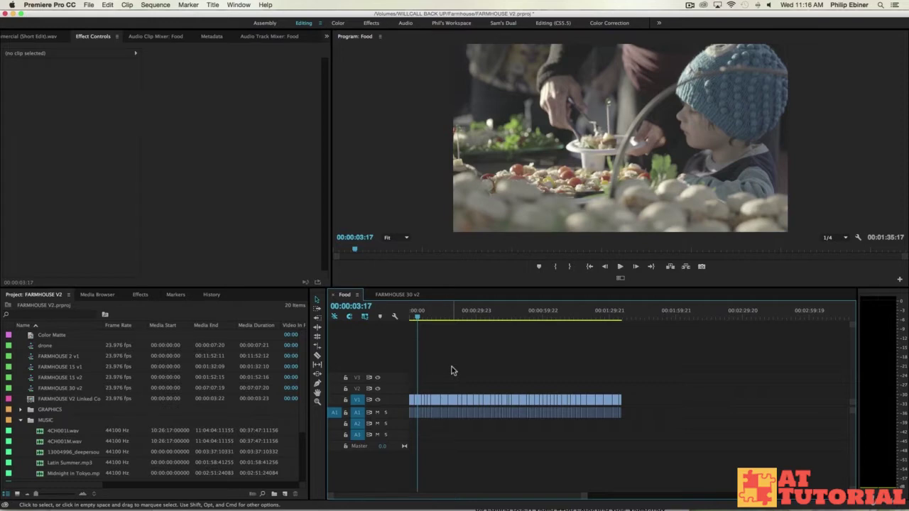
Step: Skim through the Food sequence and play the opening seconds of the FARMHOUSE 30 v2 sequence
drag(425, 317, 511, 321)
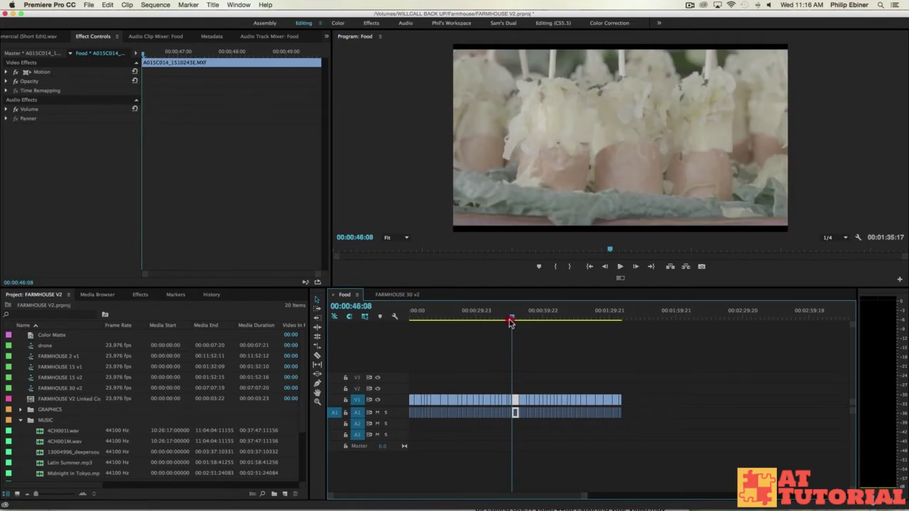
click(404, 295)
click(427, 313)
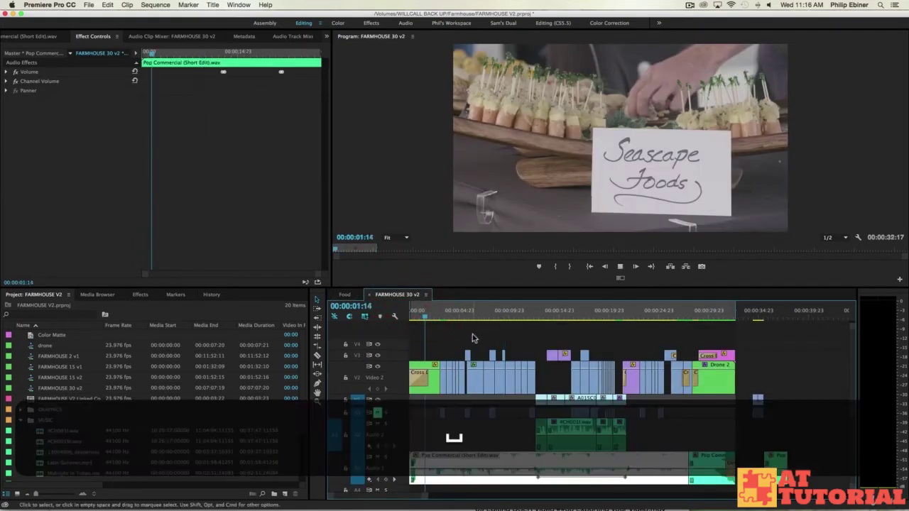
key(space)
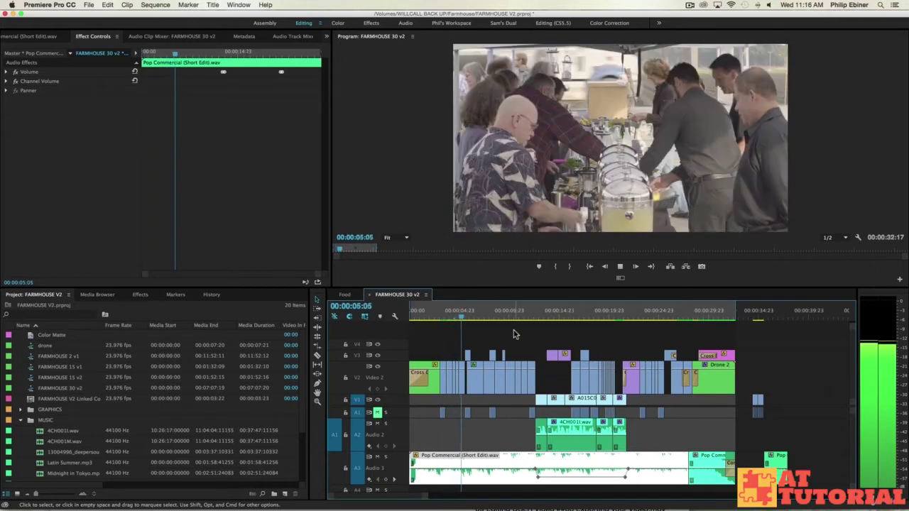
key(space)
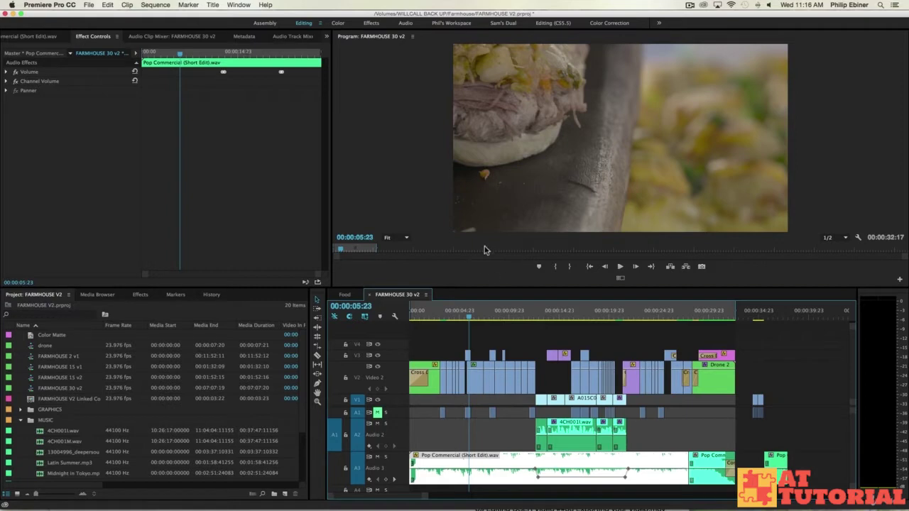
Step: Return to the Food sequence near its start and show the Source monitor with Pop Commercial (Short Edit).wav
click(355, 295)
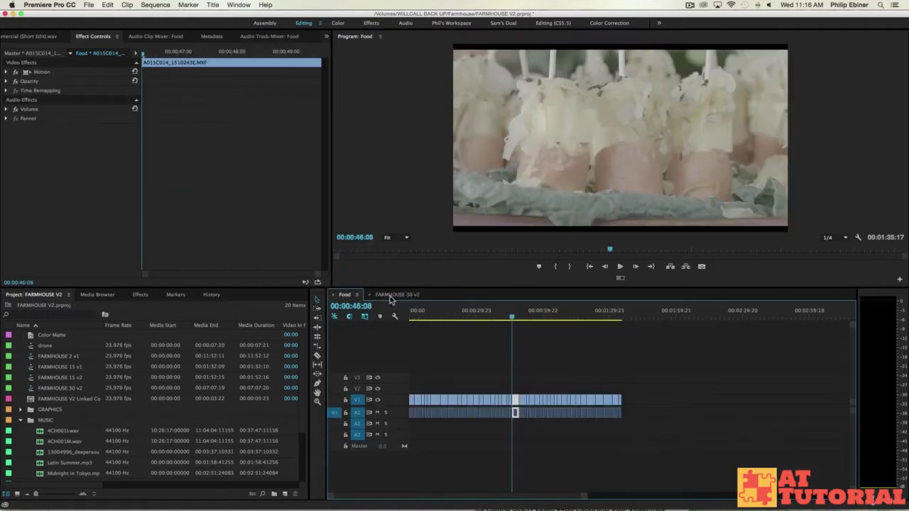
click(417, 317)
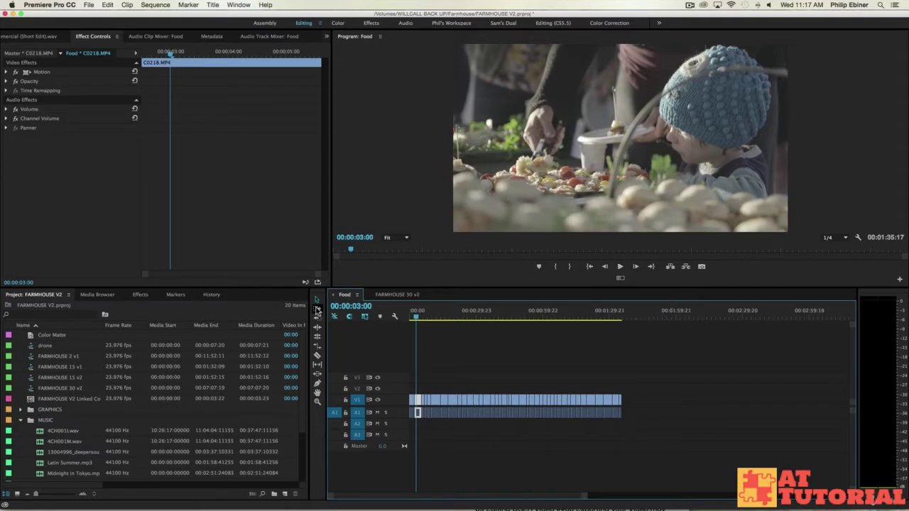
click(37, 38)
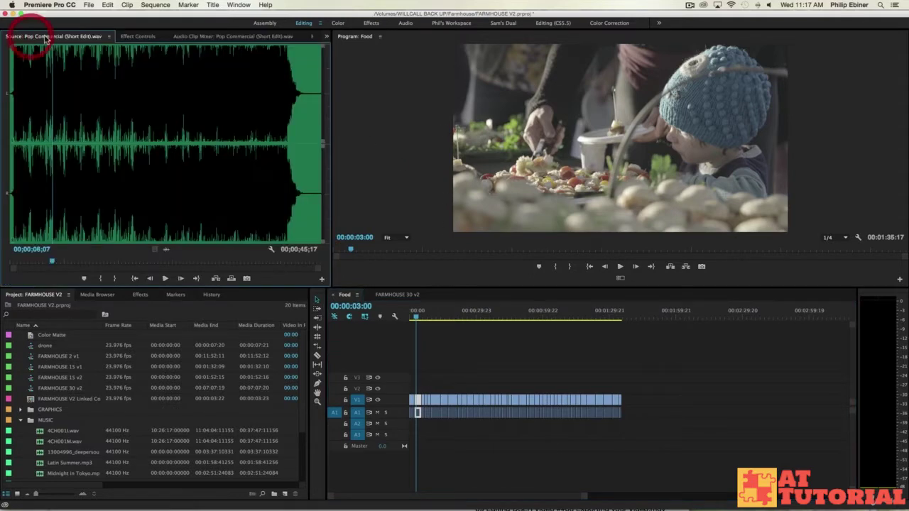
click(138, 37)
click(62, 36)
Step: Play the Food sequence from about 00:00:16 and compare it with the start of the FARMHOUSE 30 v2 sequence
click(411, 313)
drag(411, 313, 444, 313)
key(space)
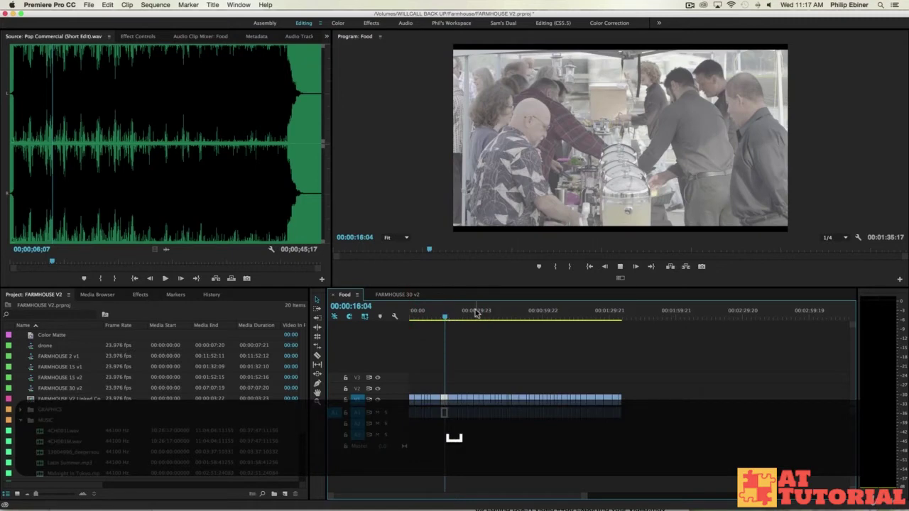
click(397, 294)
click(456, 313)
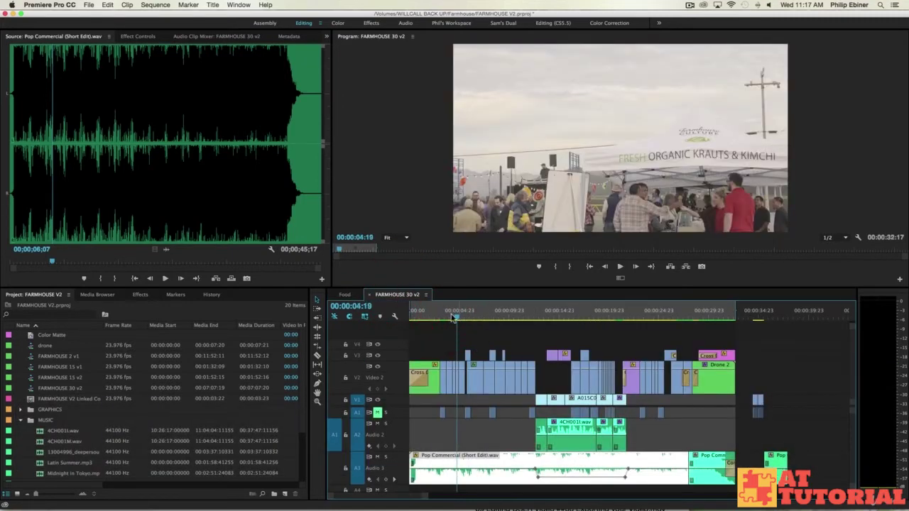
click(345, 294)
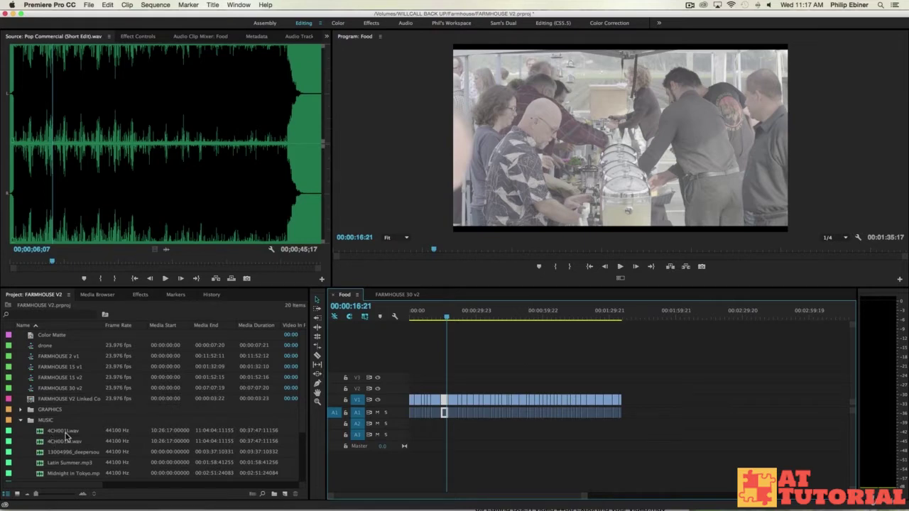
Step: Preview Pop Commercial (Short Edit).wav from the MUSIC bin and place it on audio track A2 at the start of the Food sequence
scroll(105, 455, down, 1)
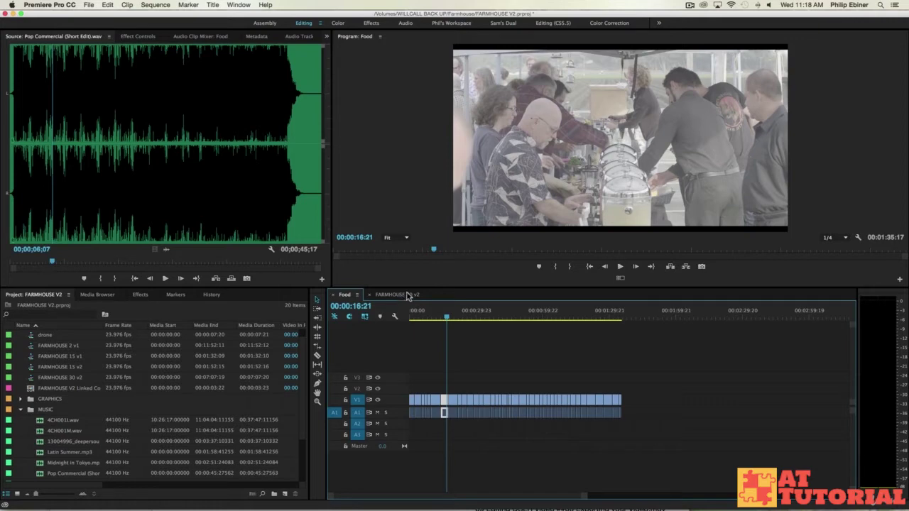
scroll(88, 446, down, 3)
click(80, 424)
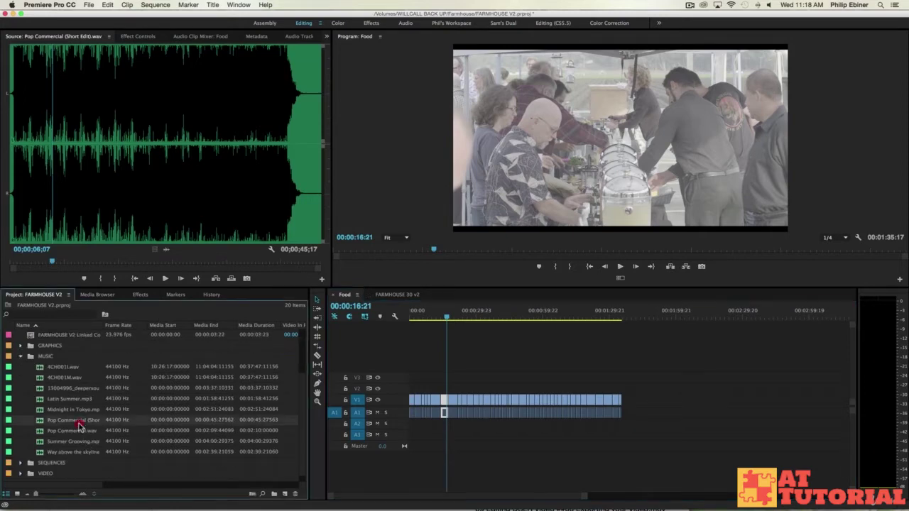
double_click(41, 421)
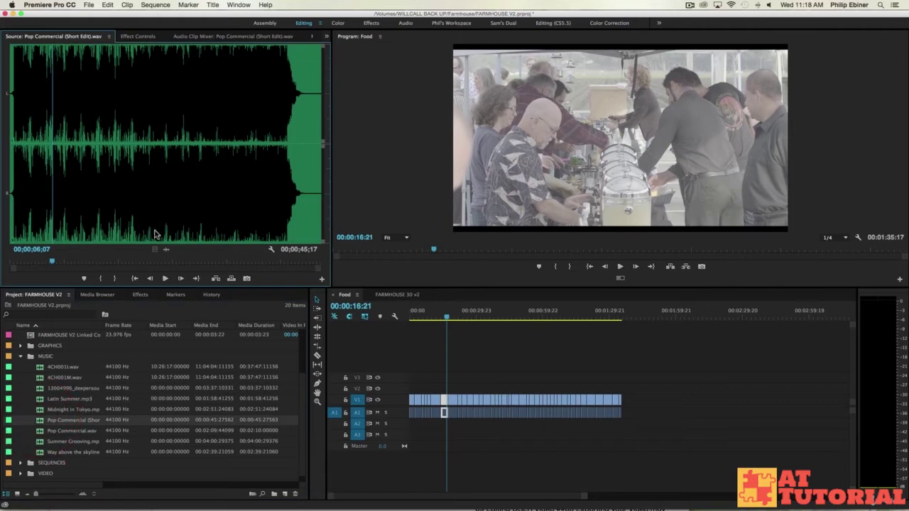
key(XF86AudioRaiseVolume)
key(space)
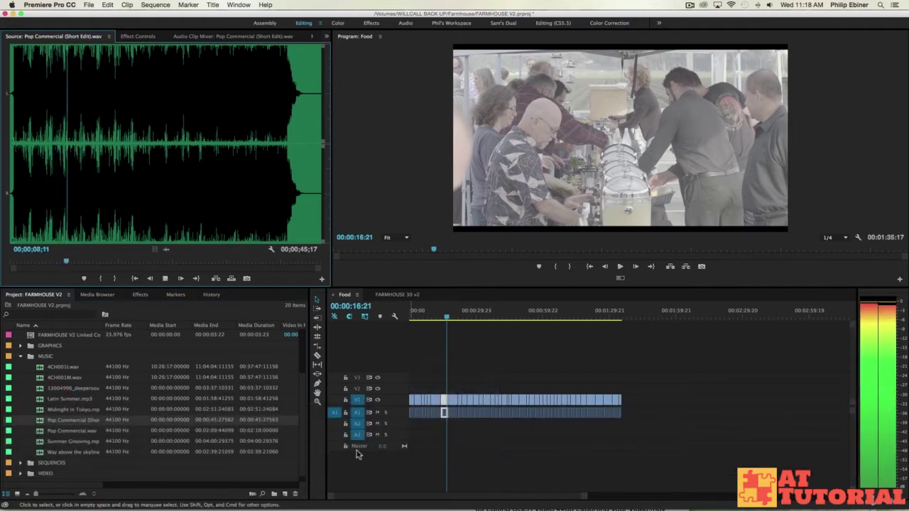
key(space)
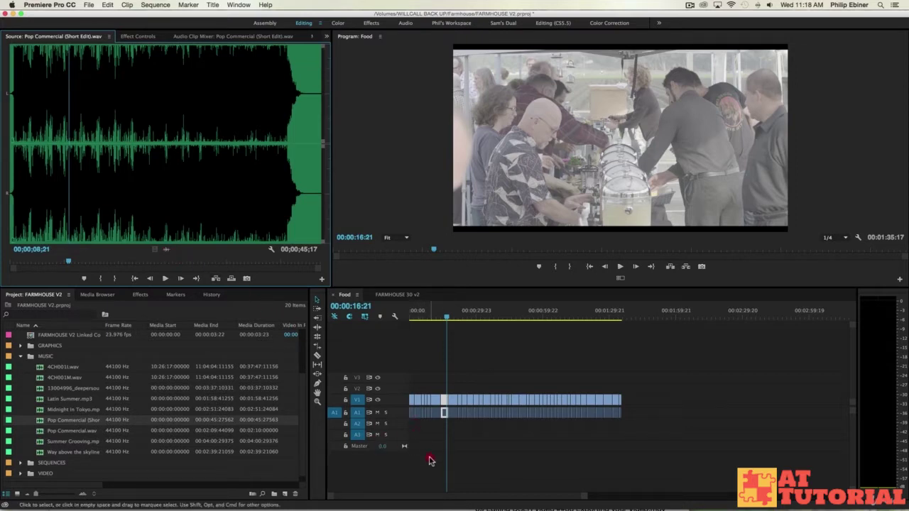
click(449, 440)
drag(185, 264, 430, 424)
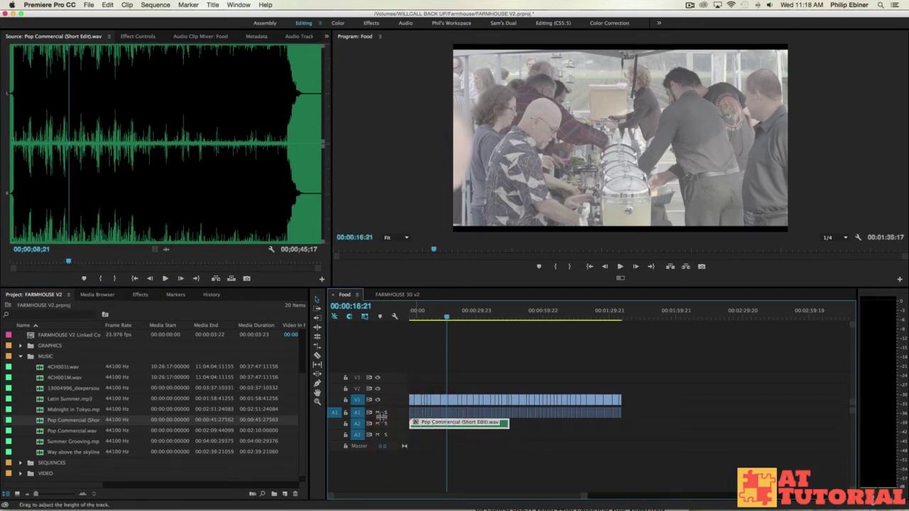
Step: Mute audio track A1, and expand and lock audio track A2 holding the music
click(412, 312)
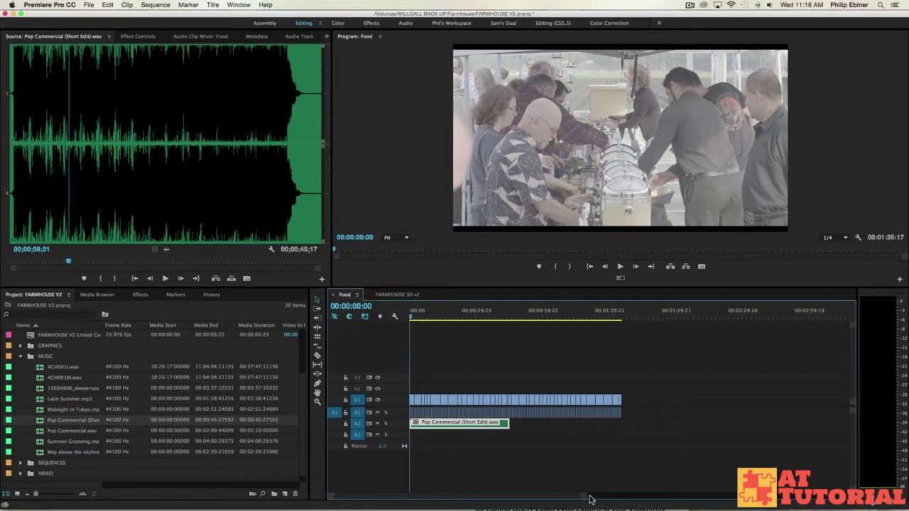
drag(585, 495, 527, 490)
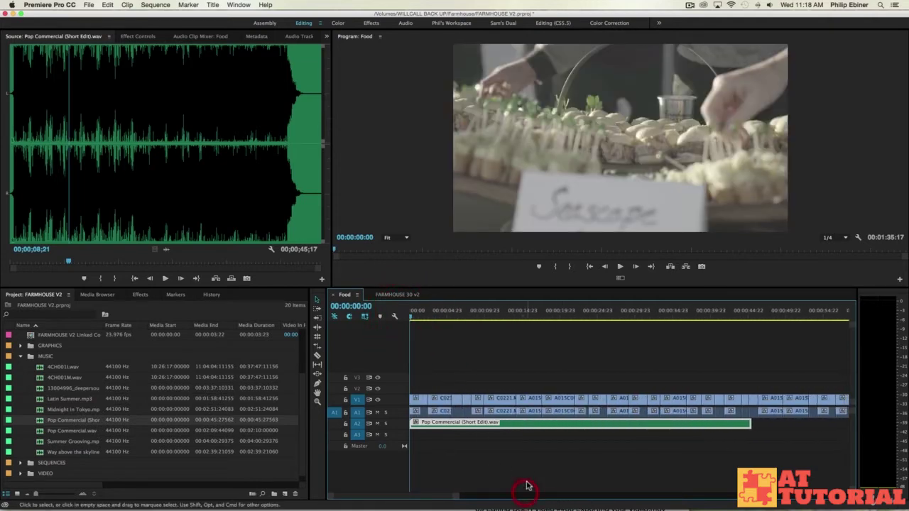
click(379, 415)
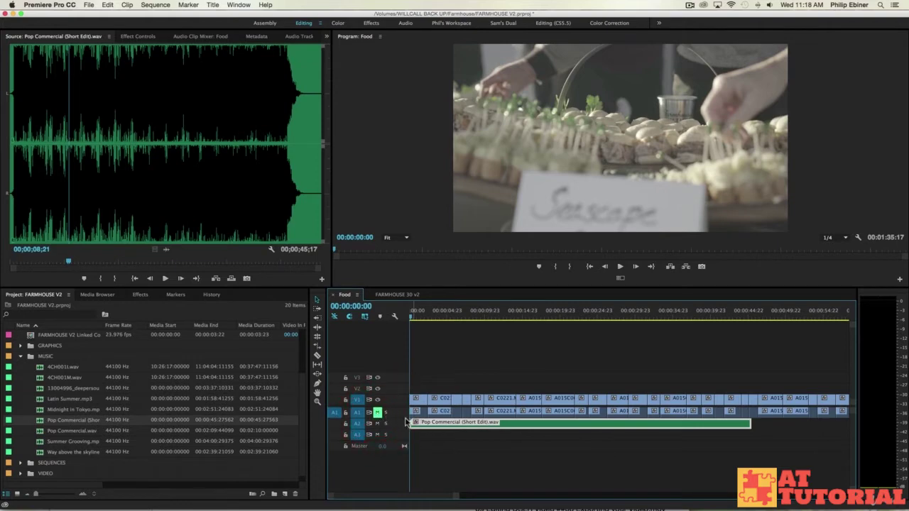
double_click(359, 424)
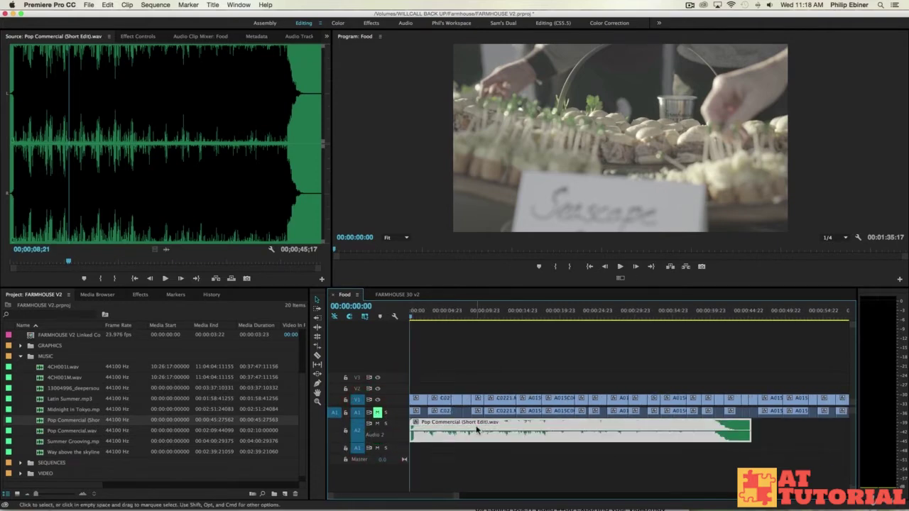
click(345, 430)
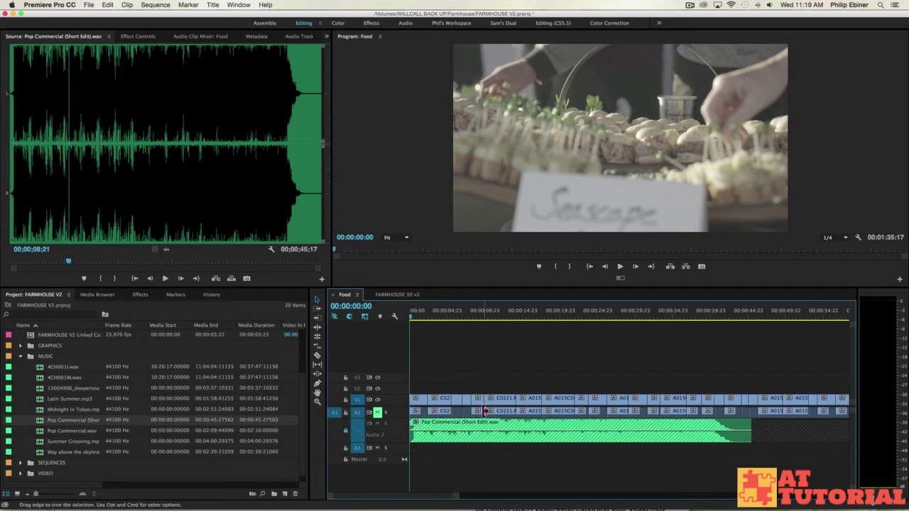
Step: Try splitting the first C0218.MP4 clip at 00:00:01:16 with the Razor tool, and undo the cut
click(430, 319)
click(420, 319)
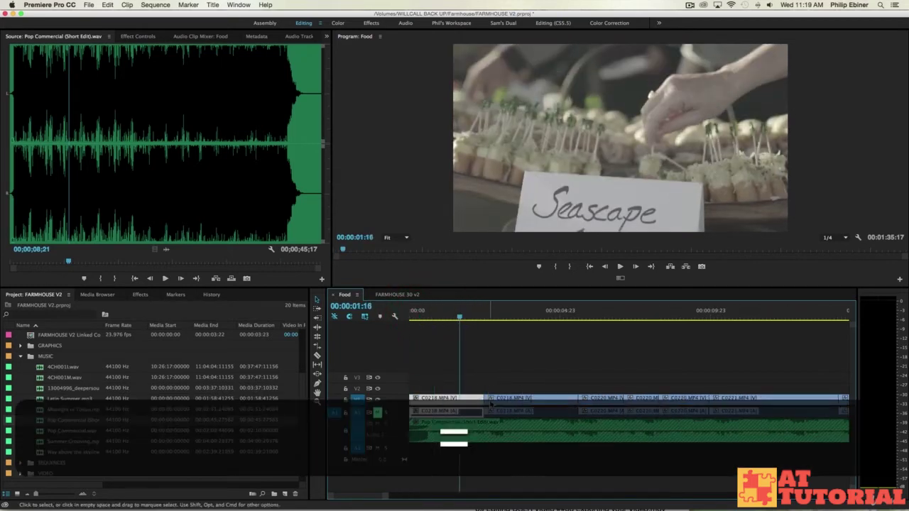
key(c)
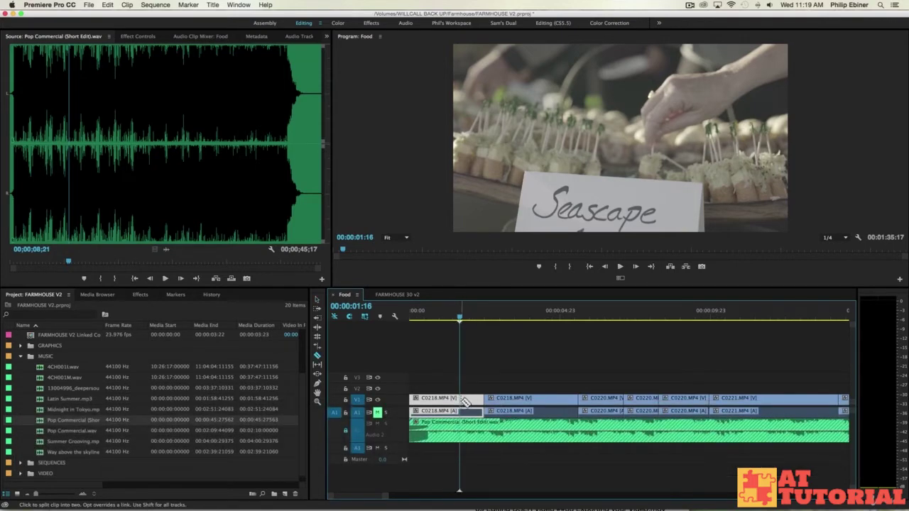
click(460, 400)
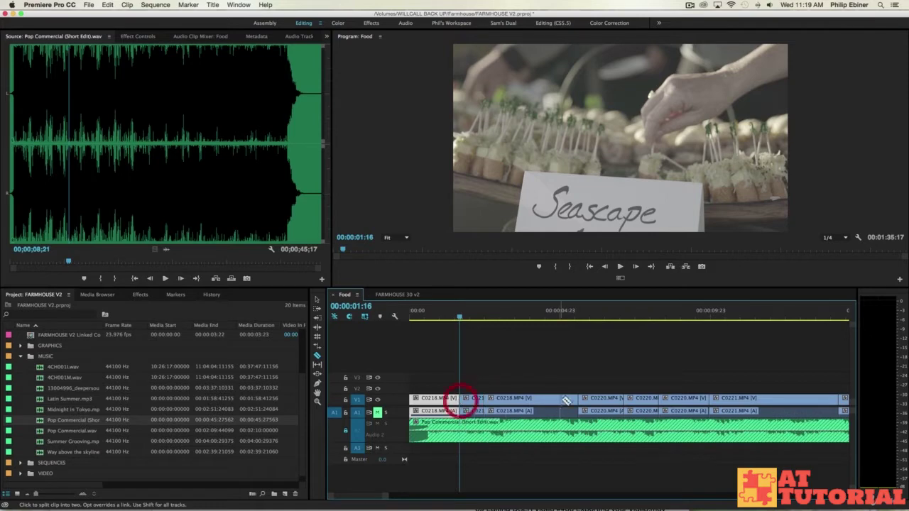
key(super+z)
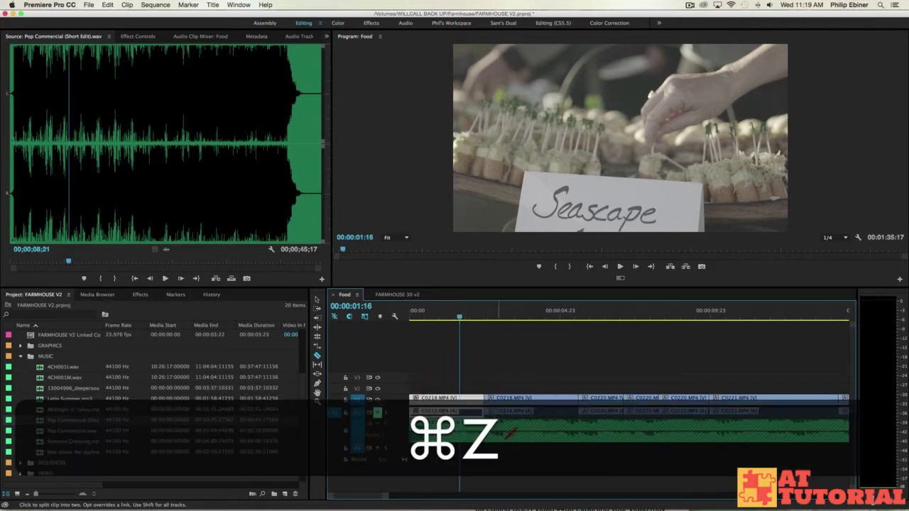
key(v)
click(508, 358)
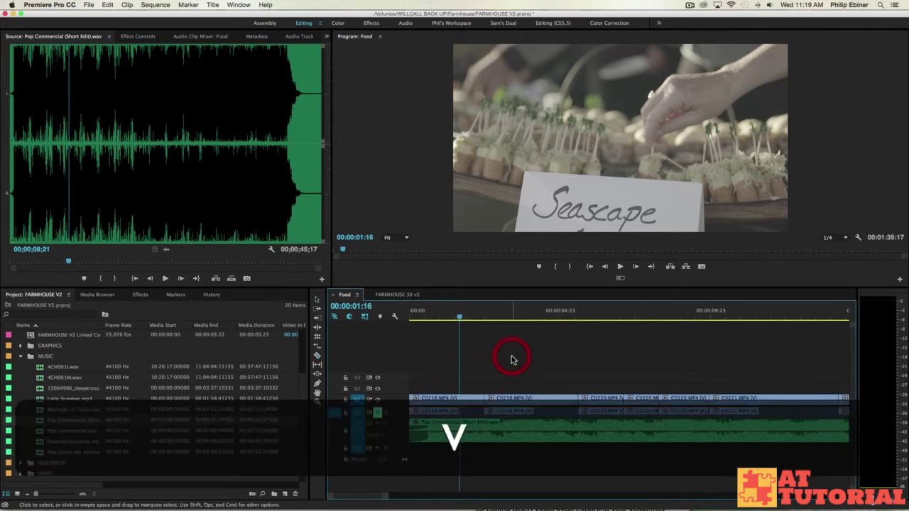
Step: Show more of the Food timeline and scrub the playhead to 00:00:06:17
key(minus)
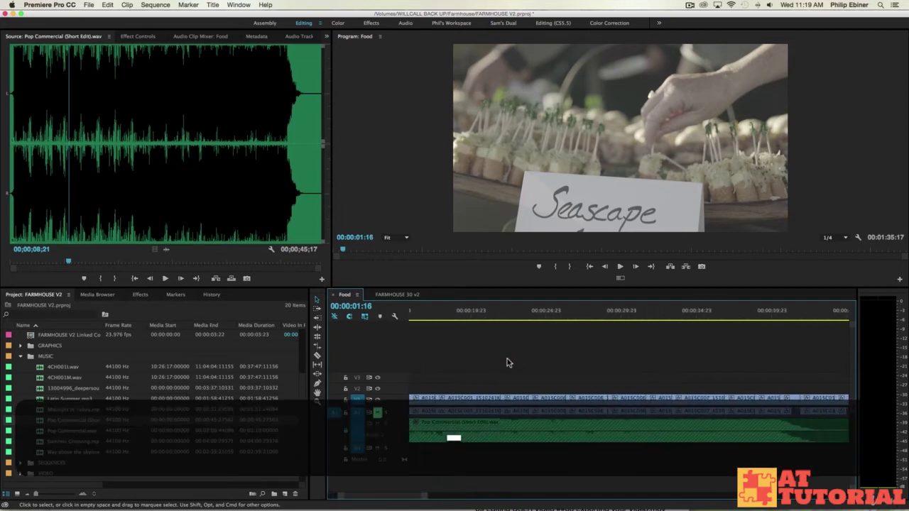
key(minus)
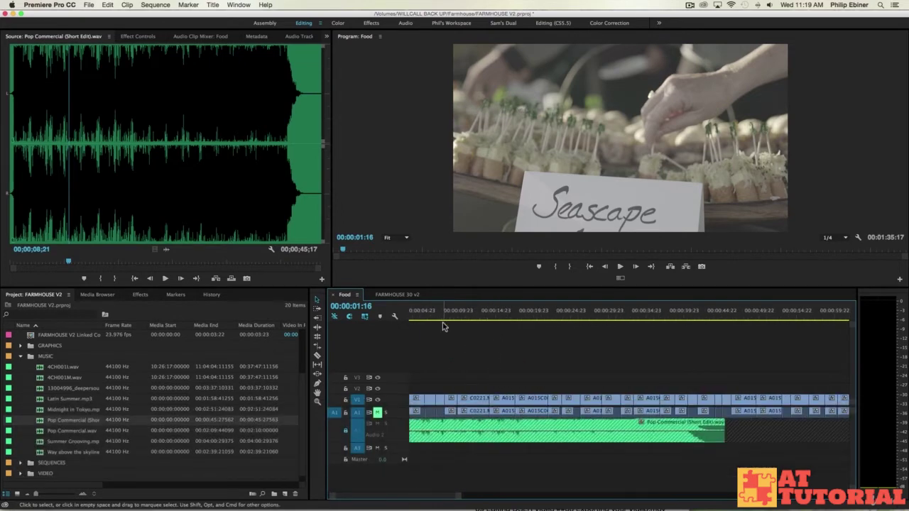
drag(436, 317, 461, 320)
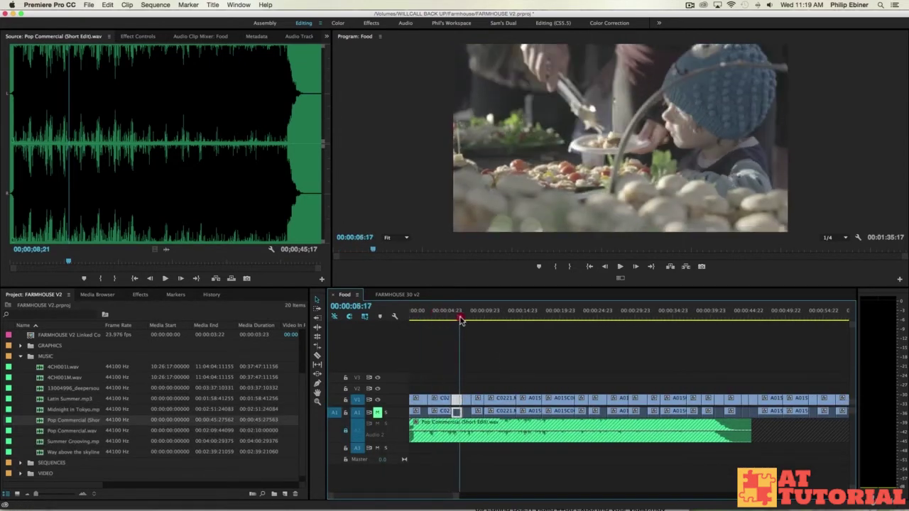
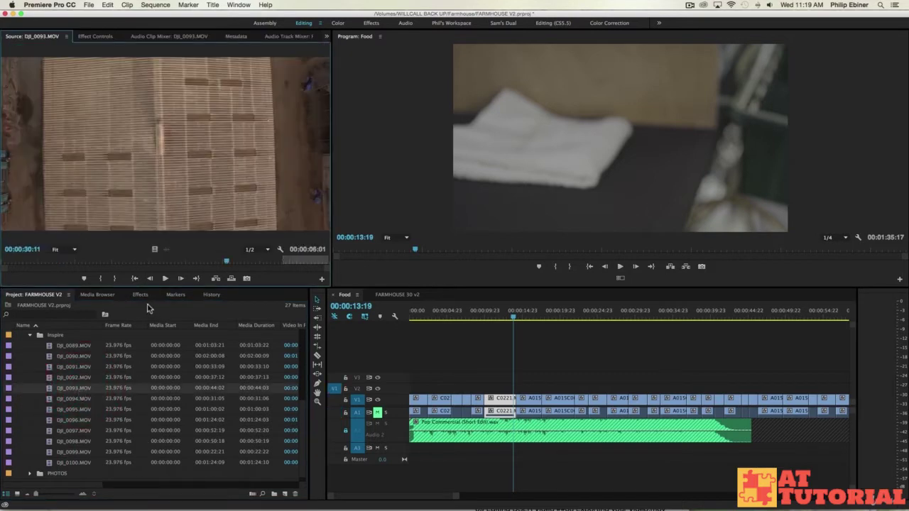
Step: Open DJI_0090.MOV in the Source monitor and mark a section of 00:00:03:12 starting at 00:00:12:22
double_click(74, 357)
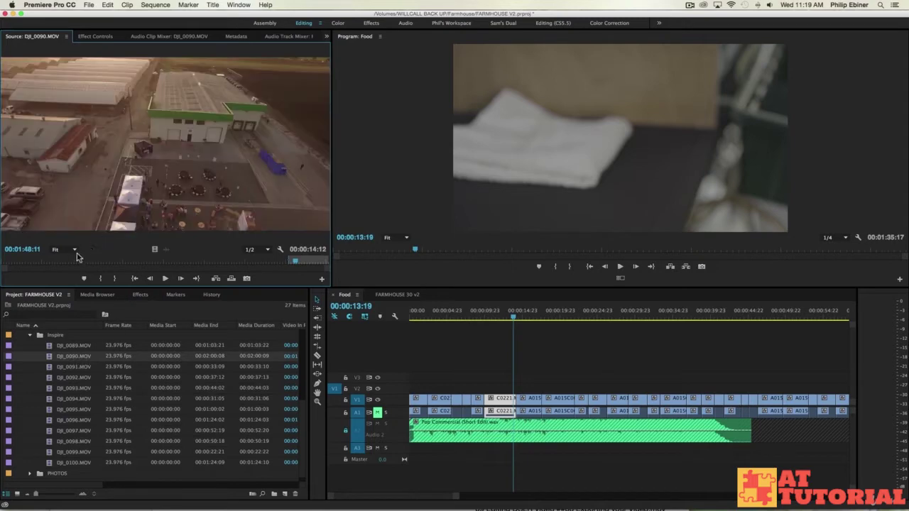
drag(71, 262, 36, 263)
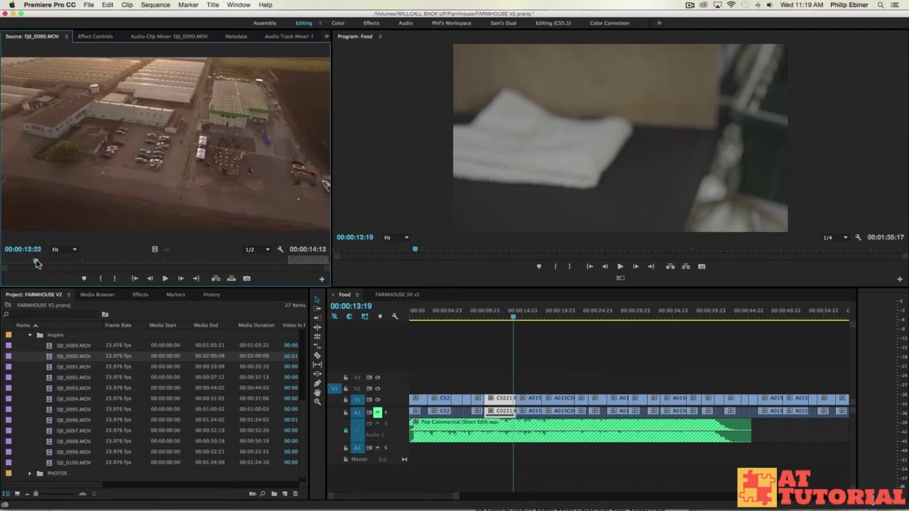
key(i)
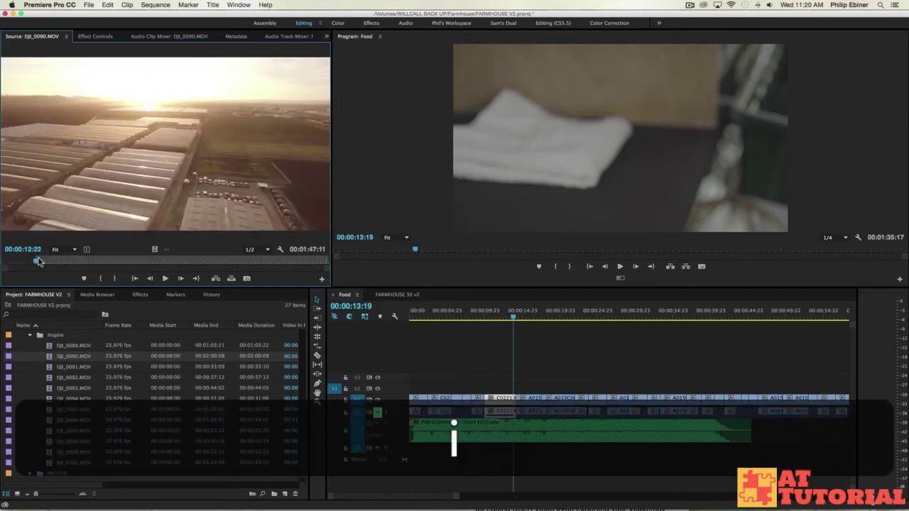
key(space)
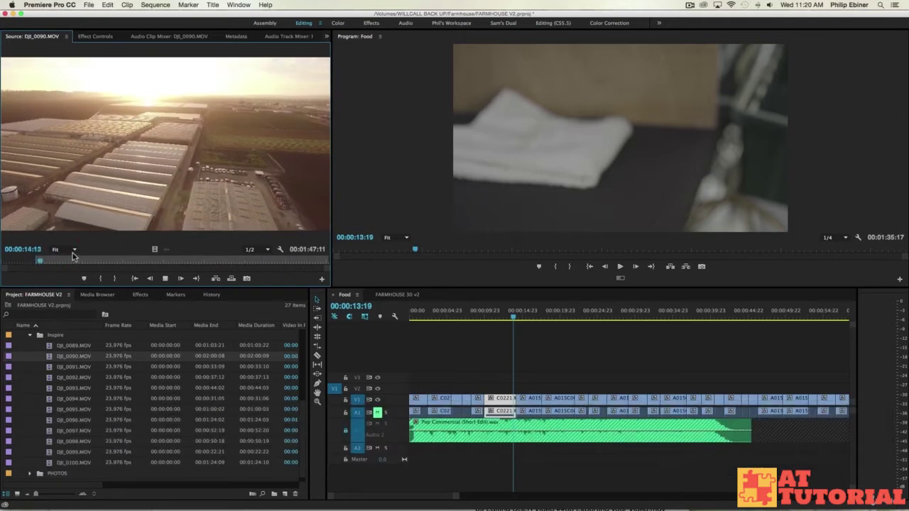
key(o)
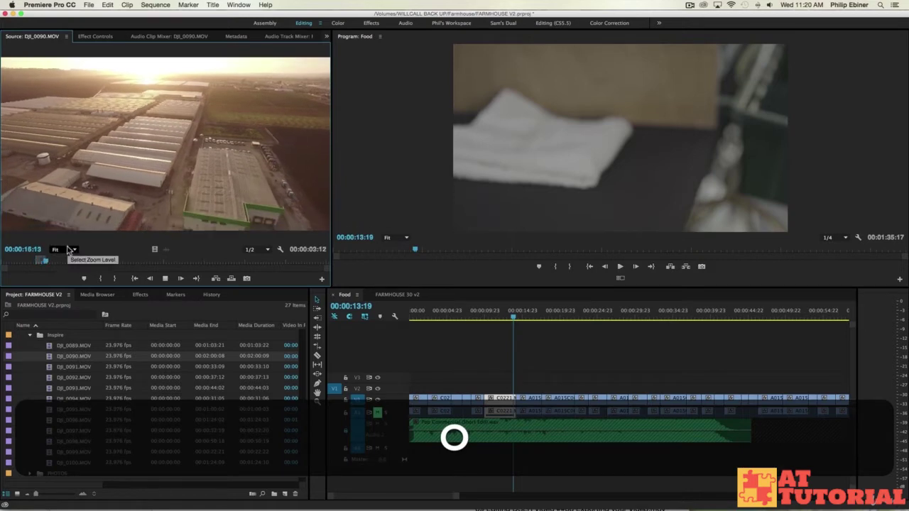
Step: Extend the marked section of DJI_0090.MOV to 00:00:04:02, and shift all V1 and A1 clips about 11 seconds later
key(o)
key(space)
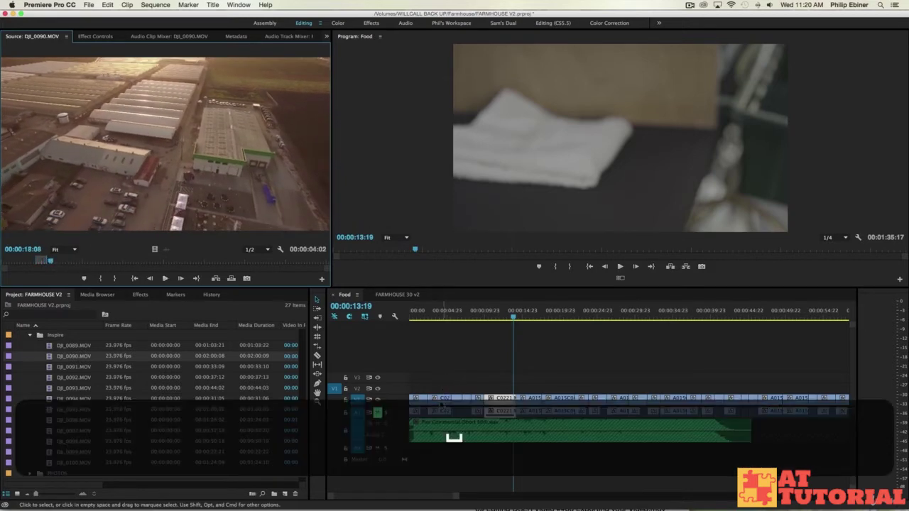
key(a)
drag(426, 393, 497, 383)
key(v)
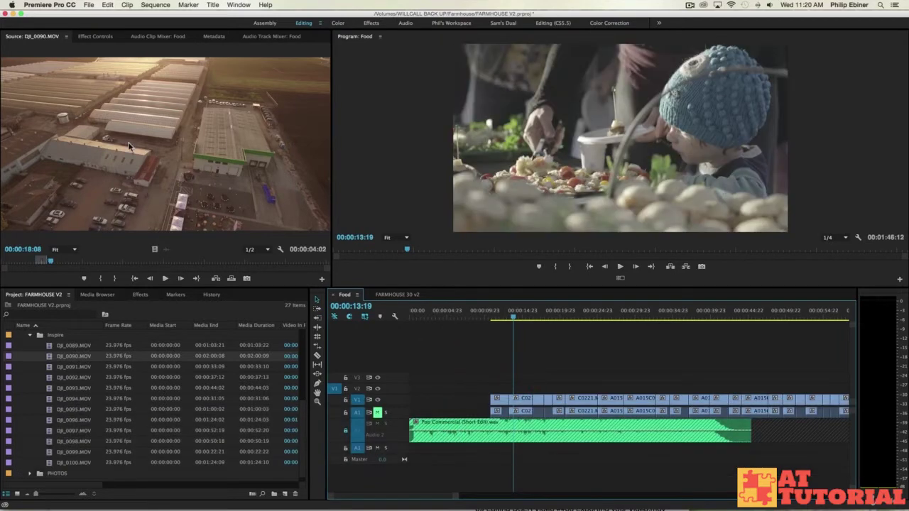
Step: Place only the video of the marked DJI_0090.MOV section at the very start of track V1
drag(157, 250, 406, 402)
key(Home)
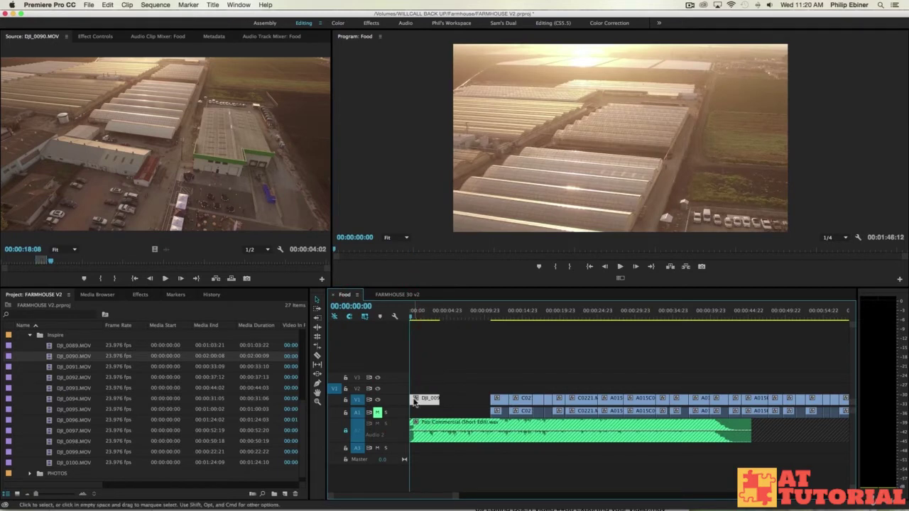
click(438, 385)
key(equal)
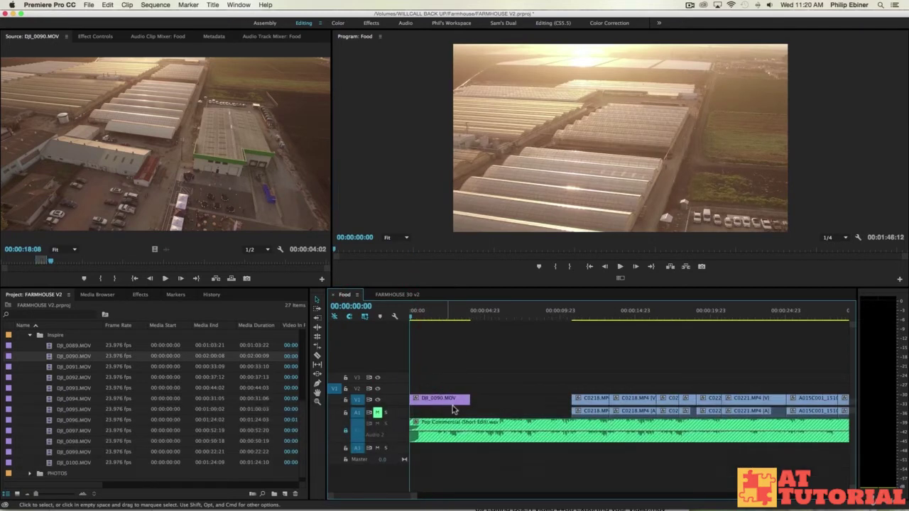
Step: Apply the default cross dissolve to both ends of the DJI_0090.MOV clip on V1
click(425, 401)
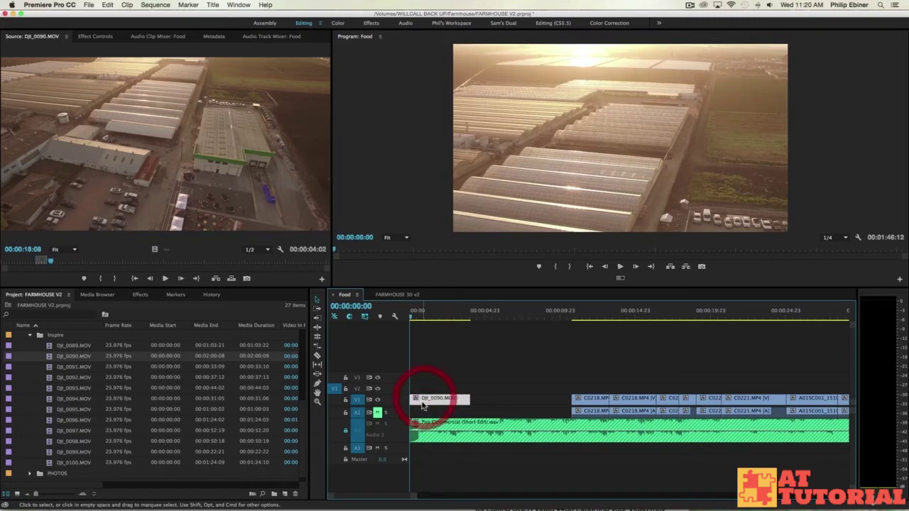
click(441, 382)
click(434, 402)
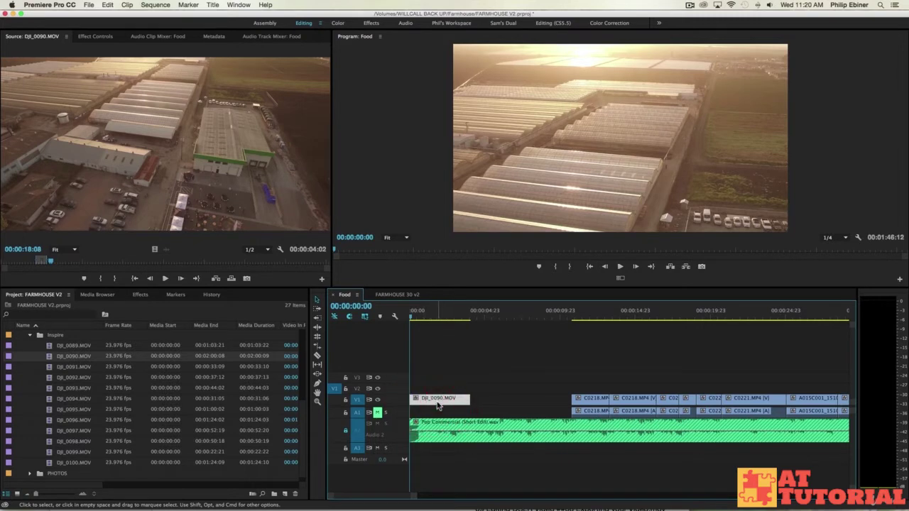
key(super+d)
click(474, 375)
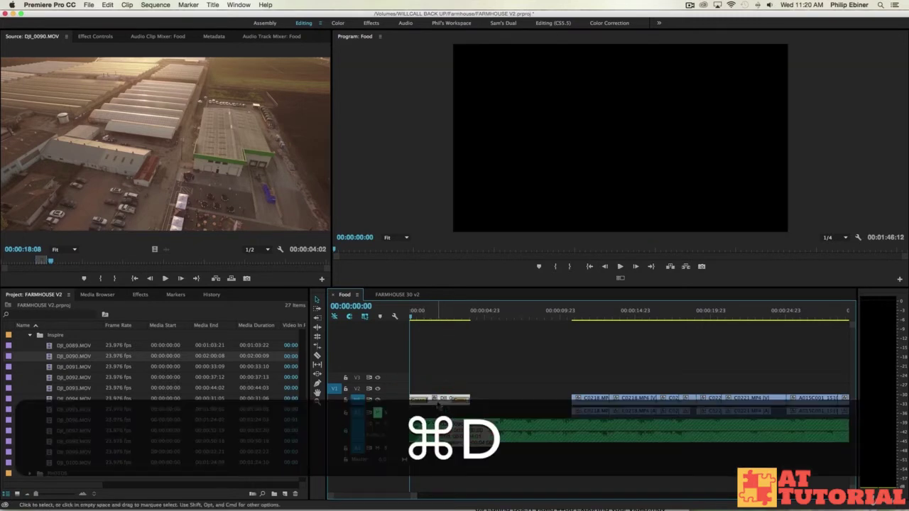
Step: Delete the cross dissolves at the end and the start of the DJI_0090.MOV clip
click(462, 402)
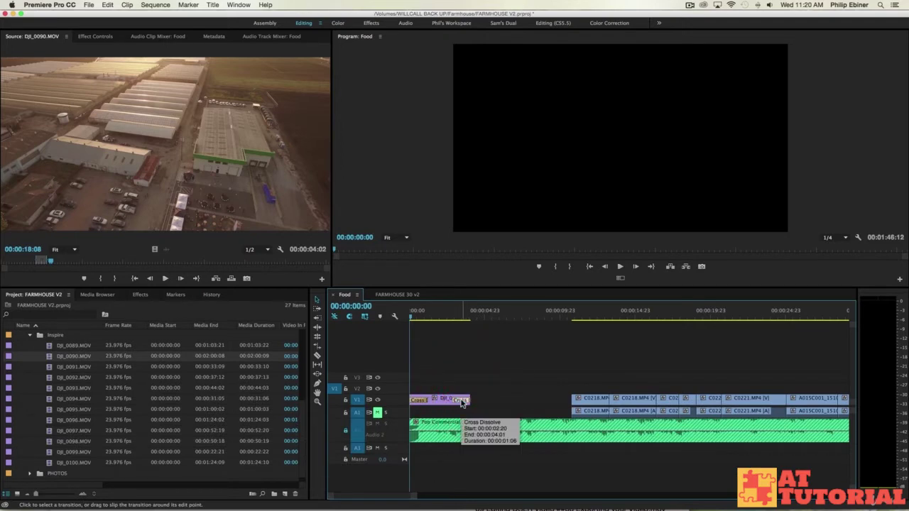
key(BackSpace)
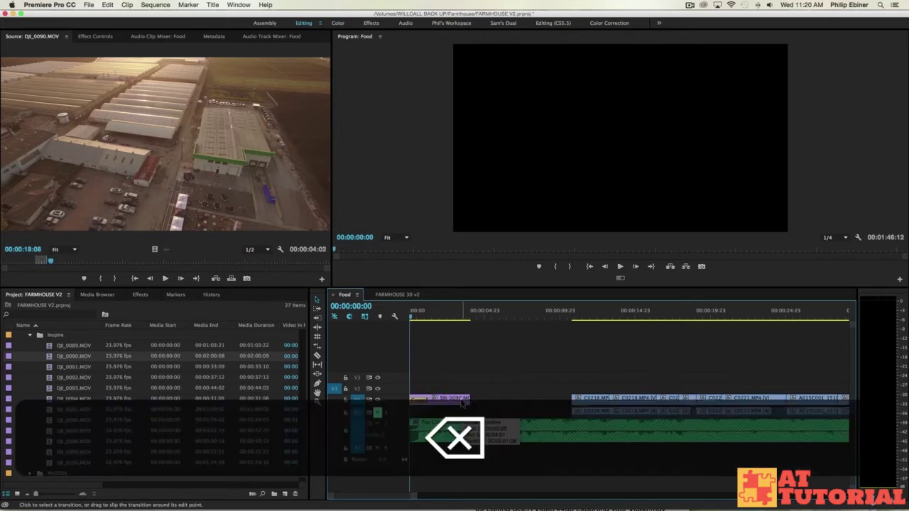
click(418, 399)
key(BackSpace)
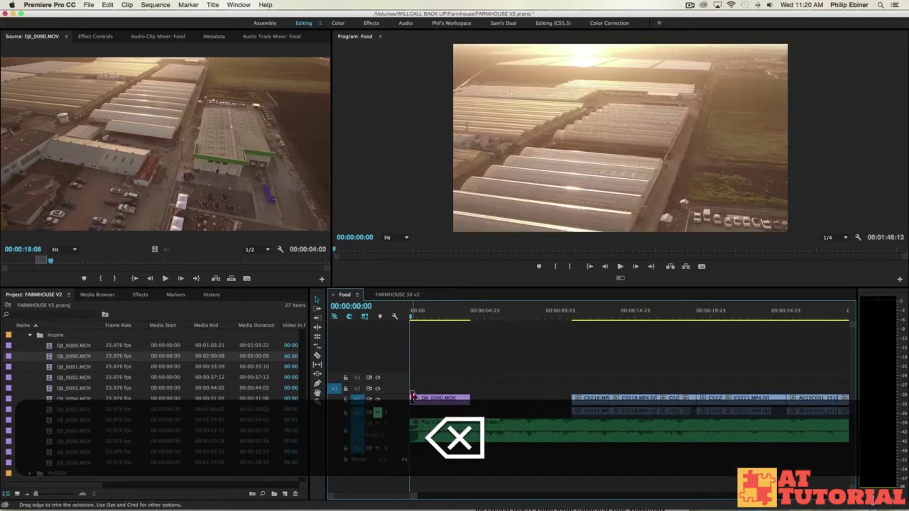
Step: Apply the default transition to the start edge of the DJI_0090.MOV clip only, and play back the fade-in
right_click(414, 398)
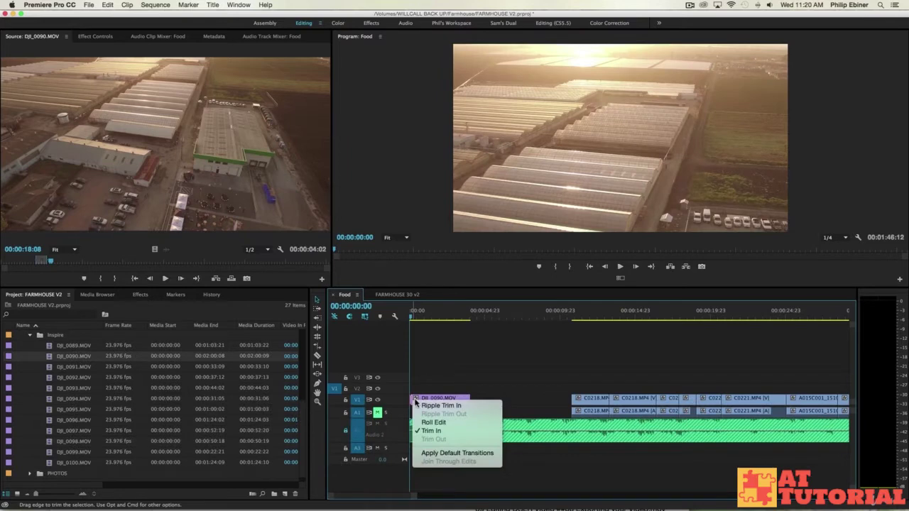
click(440, 454)
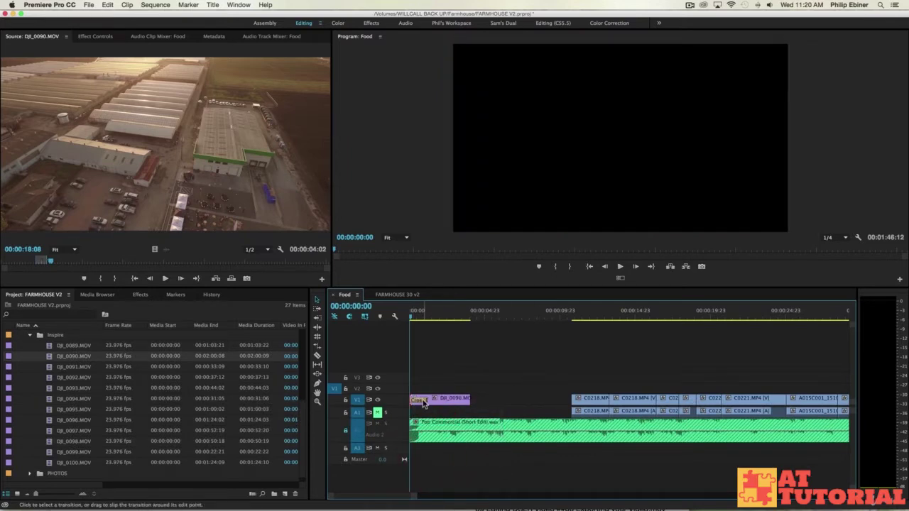
key(space)
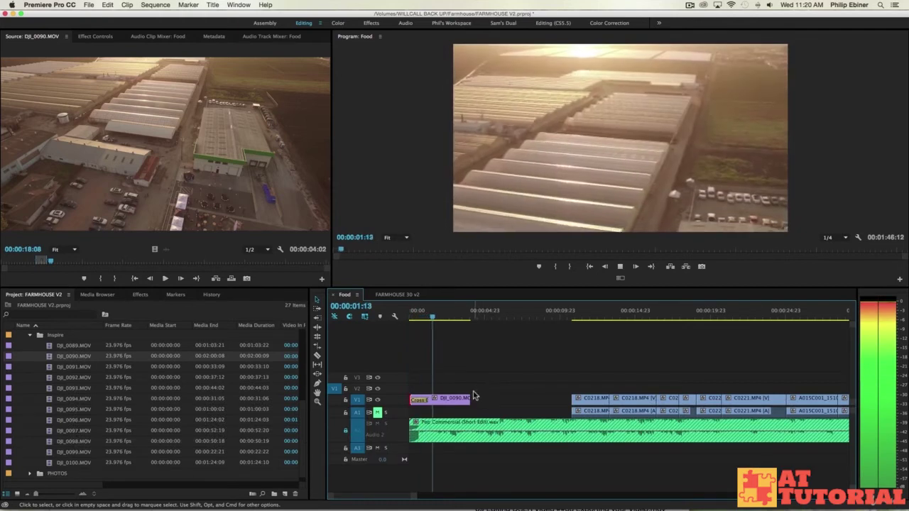
key(space)
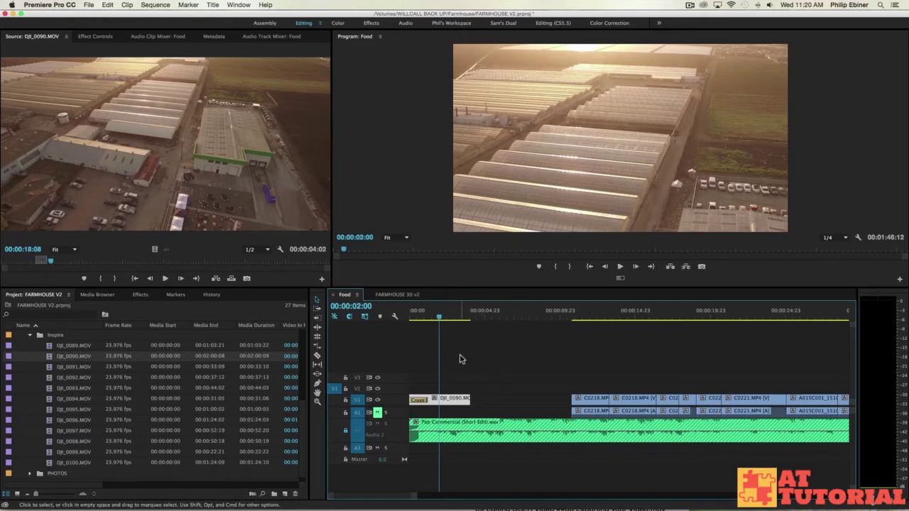
Step: Scale the DJI_0090.MOV clip down to 51.0 while viewing it at 00:00:02:23
mouse_move(439, 317)
mouse_down()
mouse_move(475, 317)
mouse_move(455, 319)
mouse_up()
click(458, 402)
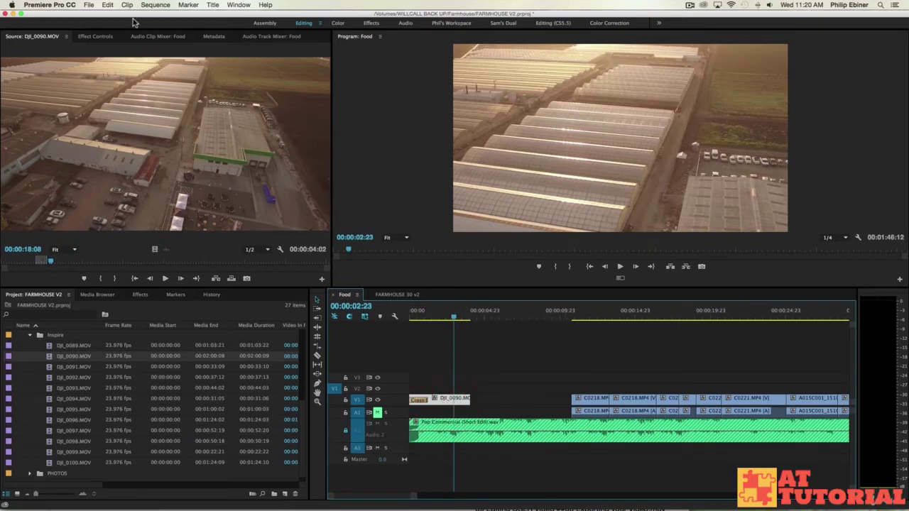
click(94, 37)
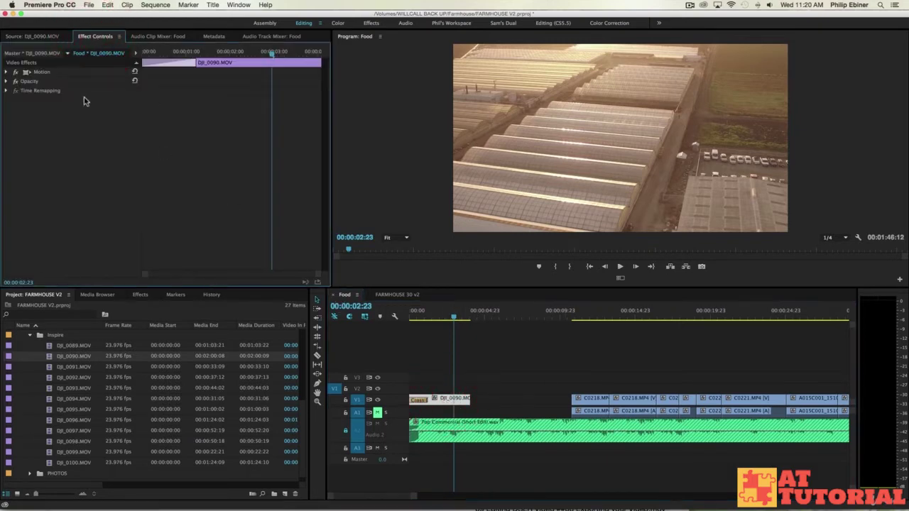
click(7, 72)
drag(75, 91, 47, 90)
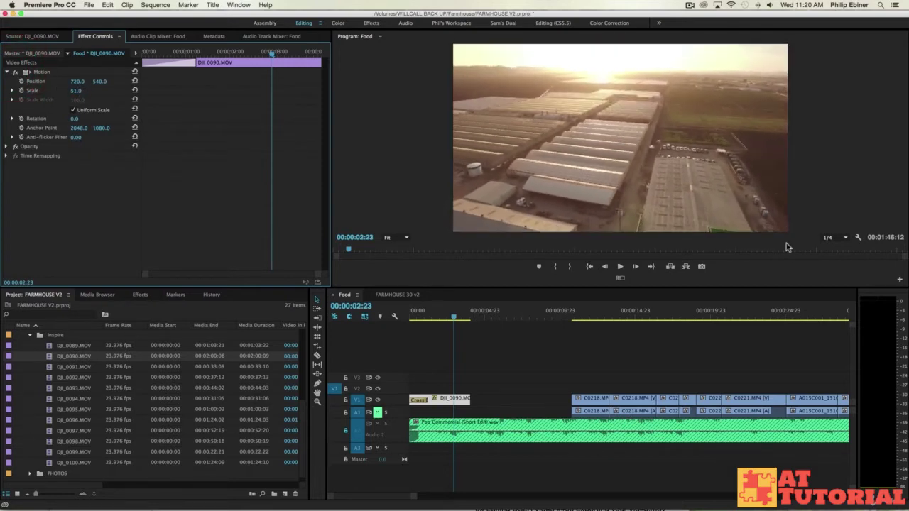
Step: Play the Food sequence from the start to check the rescaled drone shot
mouse_move(439, 324)
mouse_down()
mouse_move(430, 321)
mouse_move(444, 322)
mouse_up()
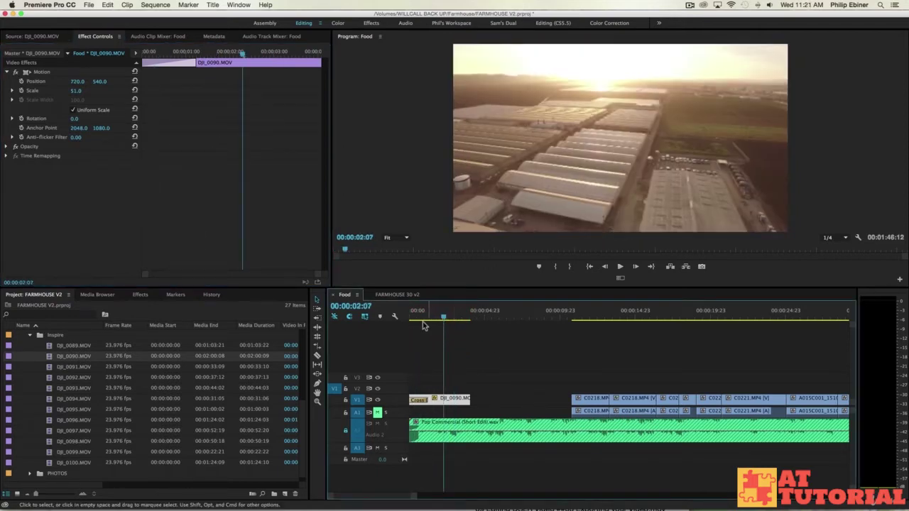
key(Home)
key(space)
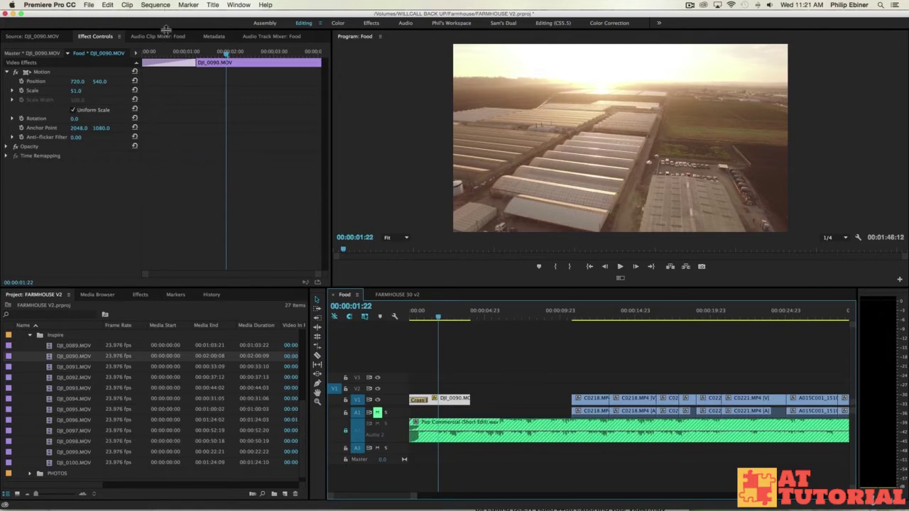
Step: Show the Audio Track Mixer for the Food sequence and collapse its effects and sends area to reveal the full faders
click(267, 38)
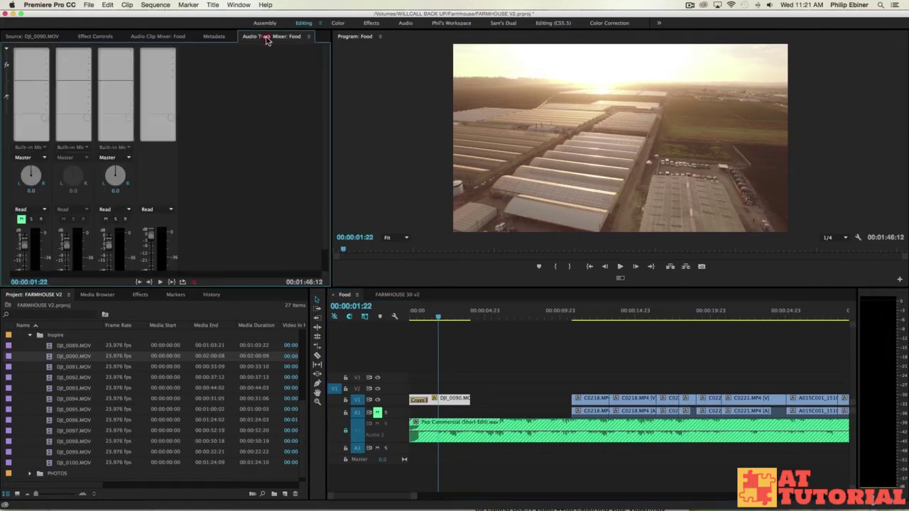
click(237, 4)
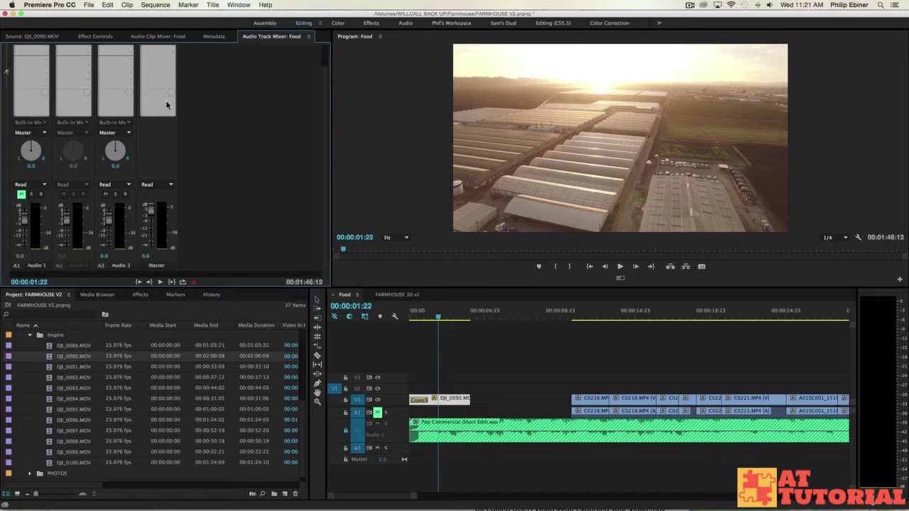
click(5, 51)
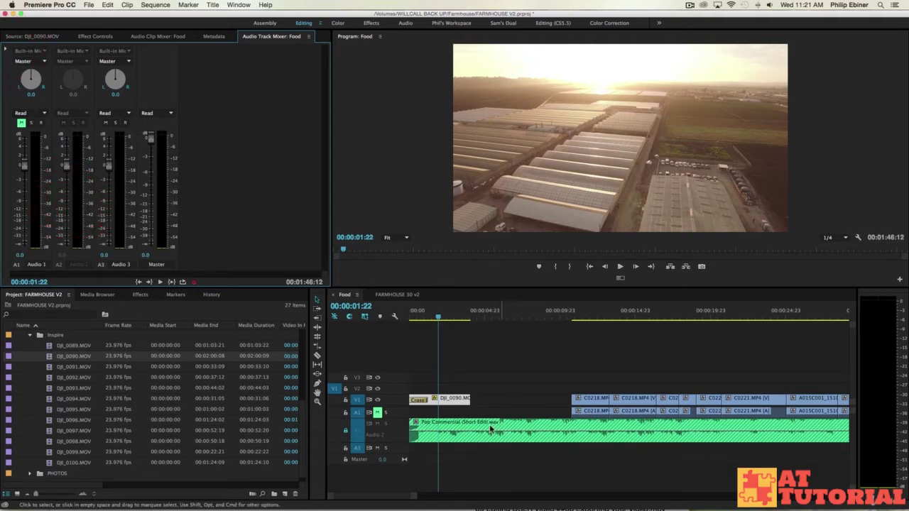
Step: Unlock audio track A2, lower its mixer volume to -8.4 dB while listening to the music, and lock it again
click(345, 431)
drag(65, 166, 65, 200)
key(space)
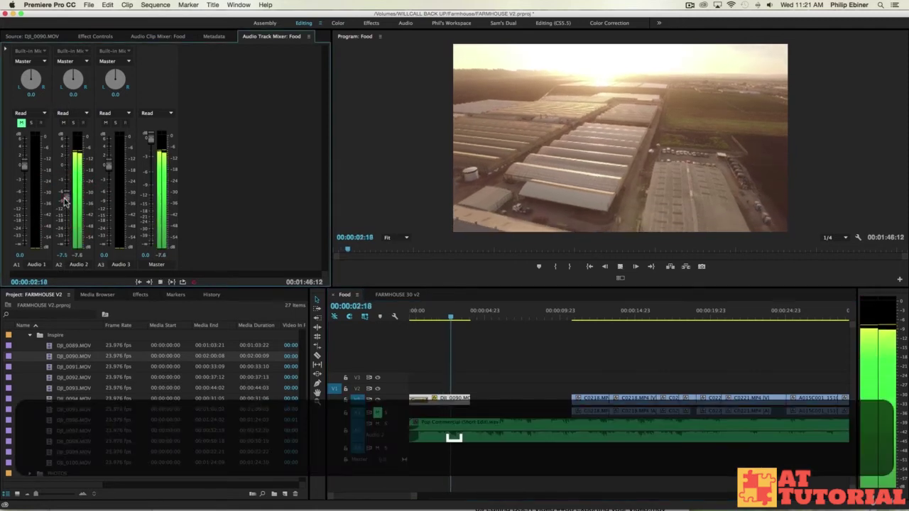
key(space)
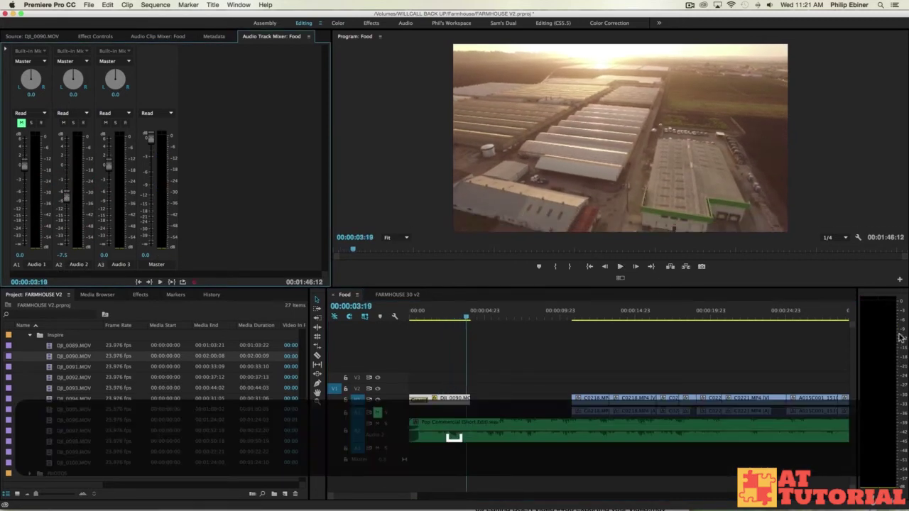
key(space)
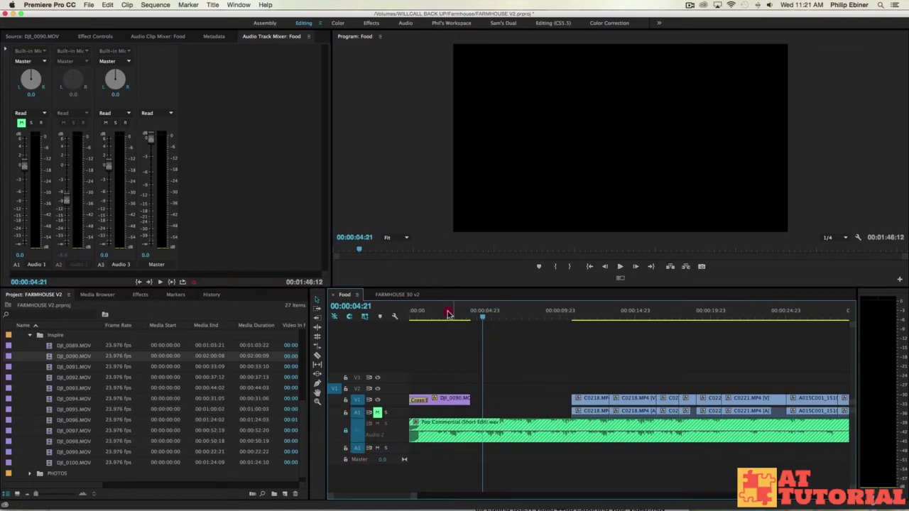
Step: Play the opening drone shot with the music from the start to find the cut point
key(Home)
key(space)
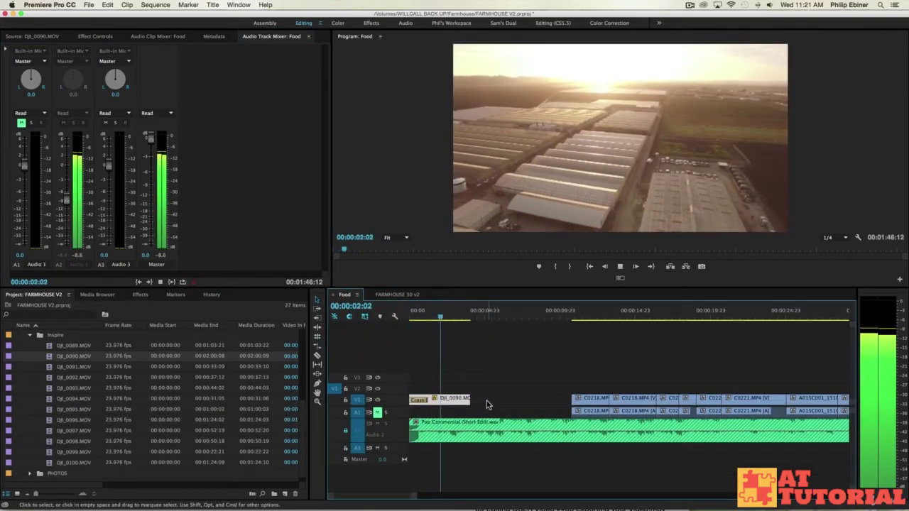
key(space)
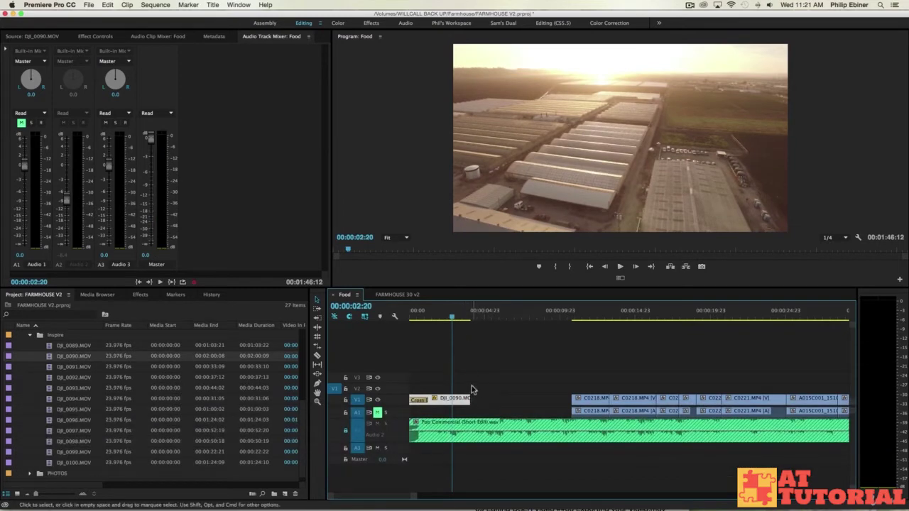
Step: Place the playhead at 00:00:03:02 and enlarge the audio tracks to show the music waveform in detail
click(455, 314)
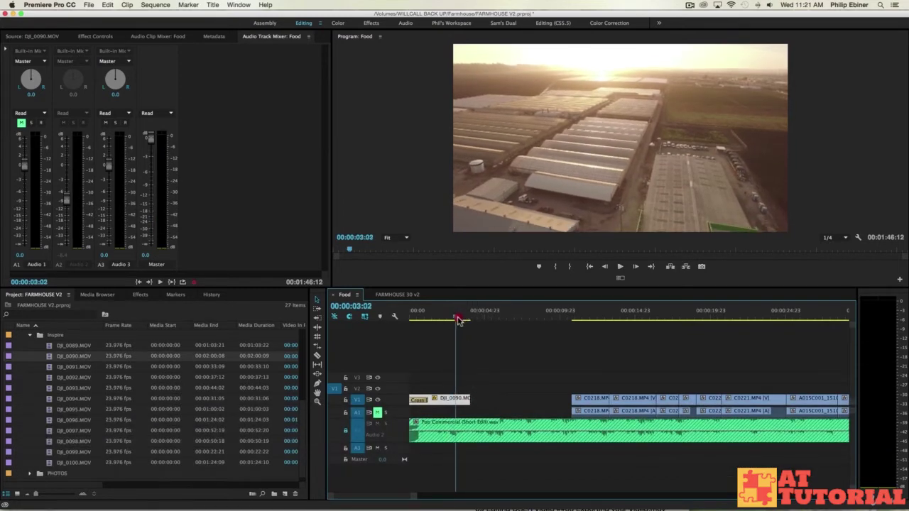
click(571, 370)
key(=)
key(=)
key(=)
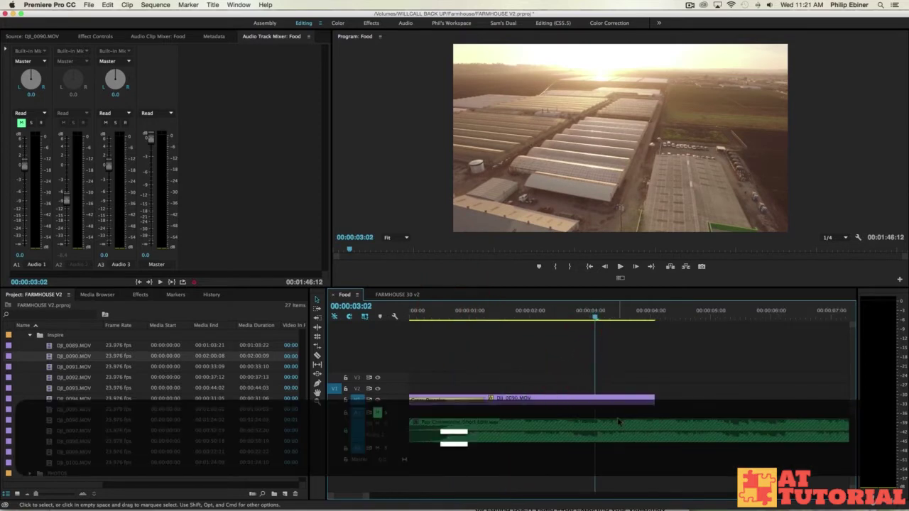
double_click(399, 436)
double_click(400, 436)
drag(393, 429, 393, 460)
Step: Split the DJI_0090.MOV clip at 00:00:03:03 and delete the part after the cut
click(597, 317)
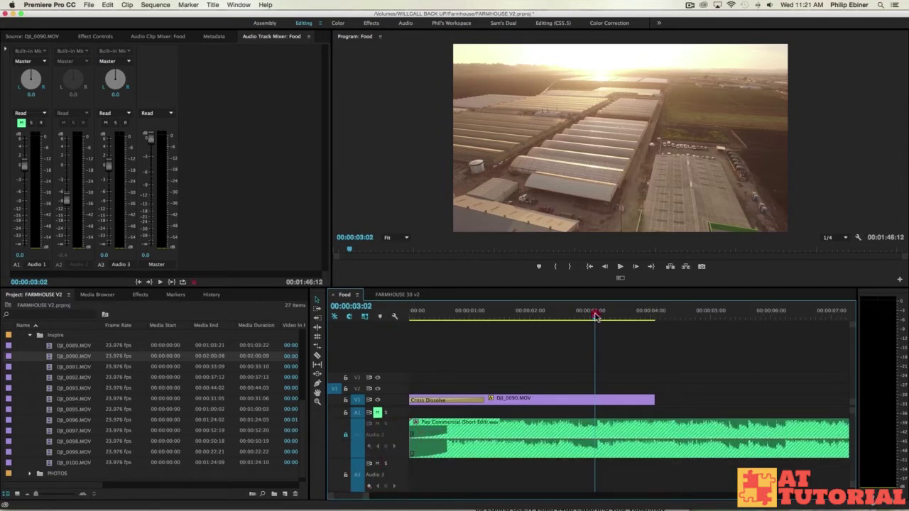
click(603, 397)
scroll(625, 410, down, 3)
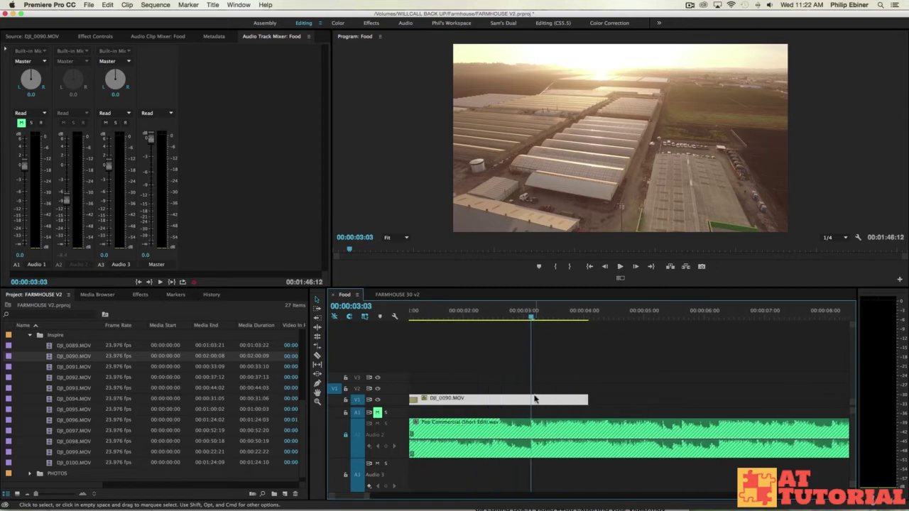
scroll(535, 400, up, 2)
key(shift+d)
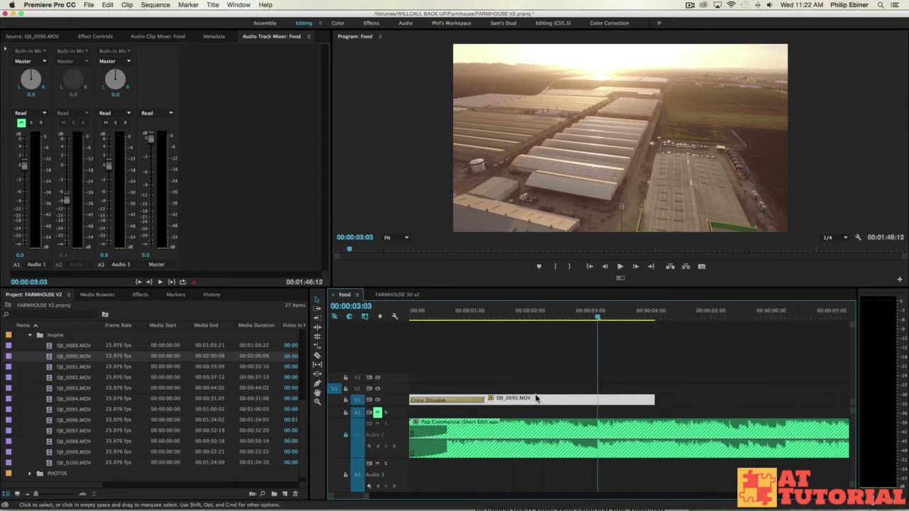
key(c)
click(598, 399)
key(v)
click(617, 398)
key(BackSpace)
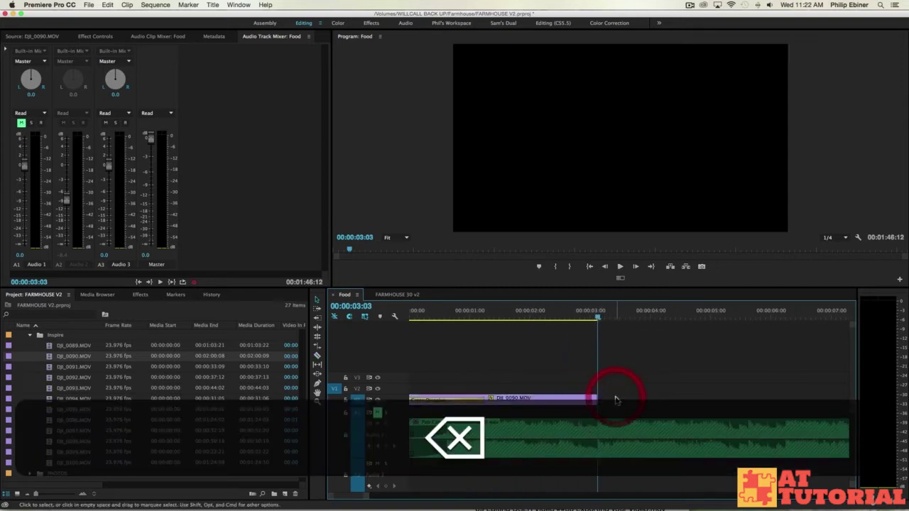
Step: Close the gap between the DJI_0090.MOV clip and the first C0218.MP4 clip
key(minus)
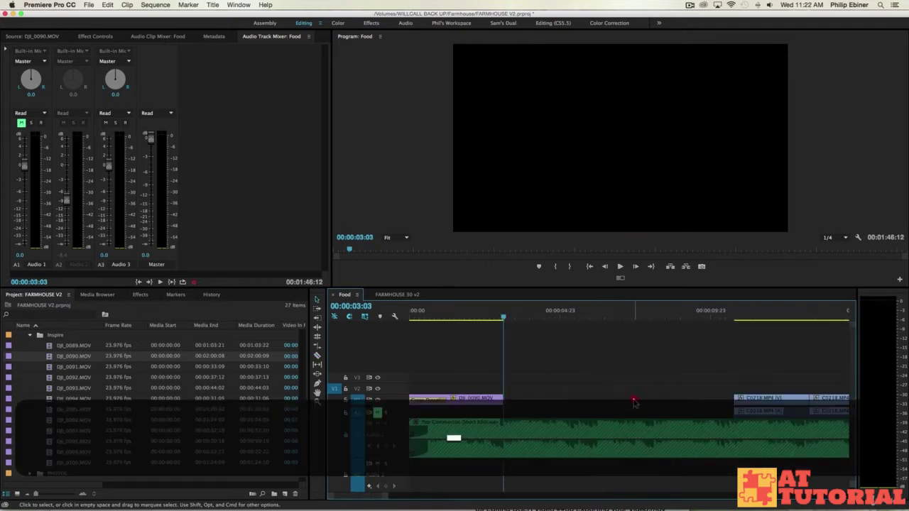
click(633, 400)
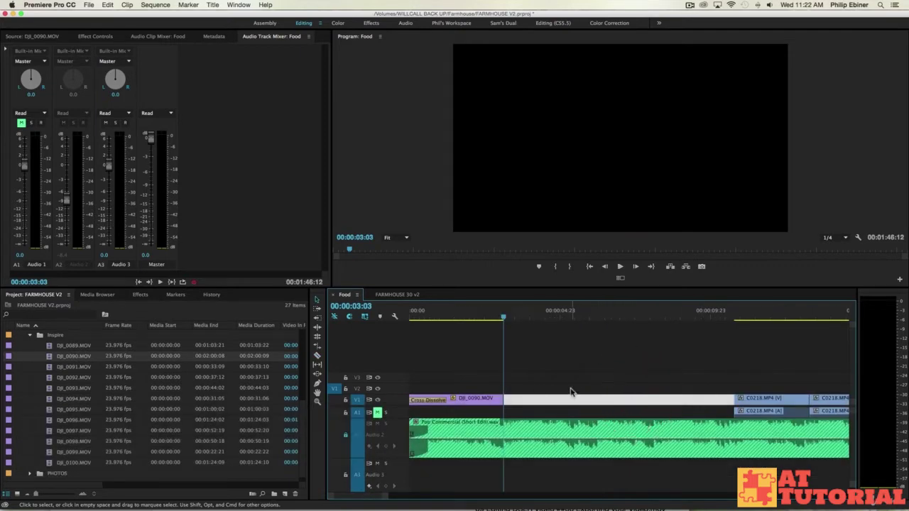
click(533, 390)
click(536, 399)
key(BackSpace)
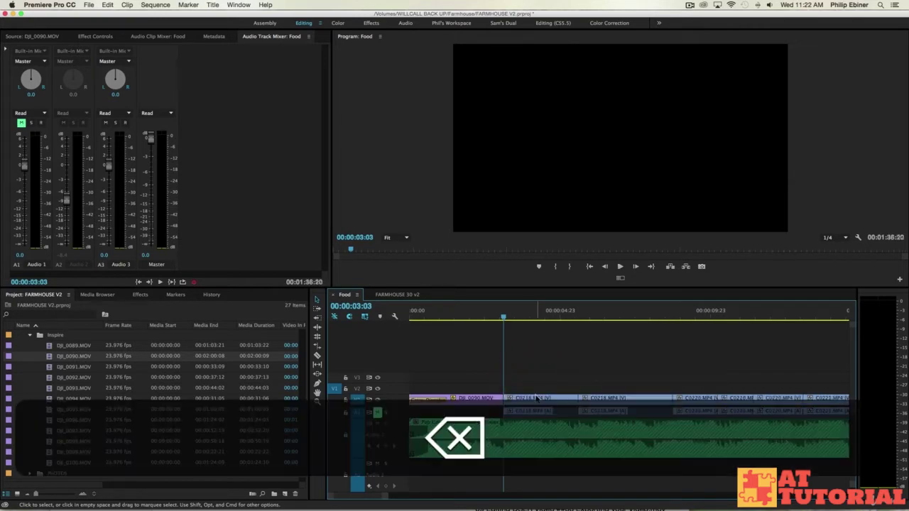
Step: Play the cut from the drone shot to the first C0218.MP4 clip and scrub back over the drone footage
click(480, 315)
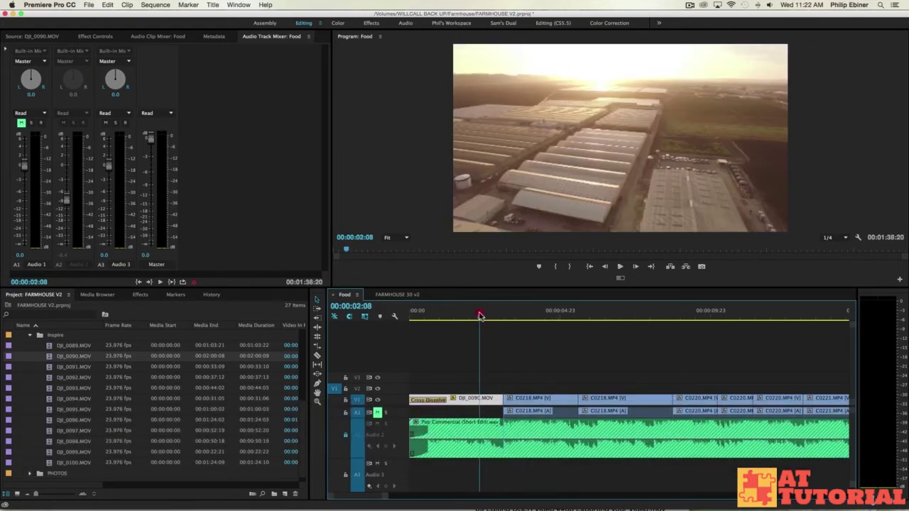
key(space)
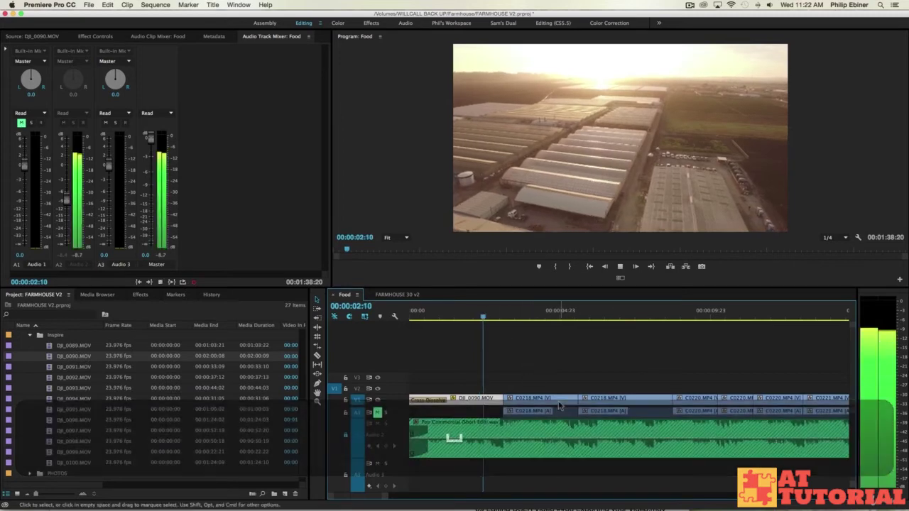
key(space)
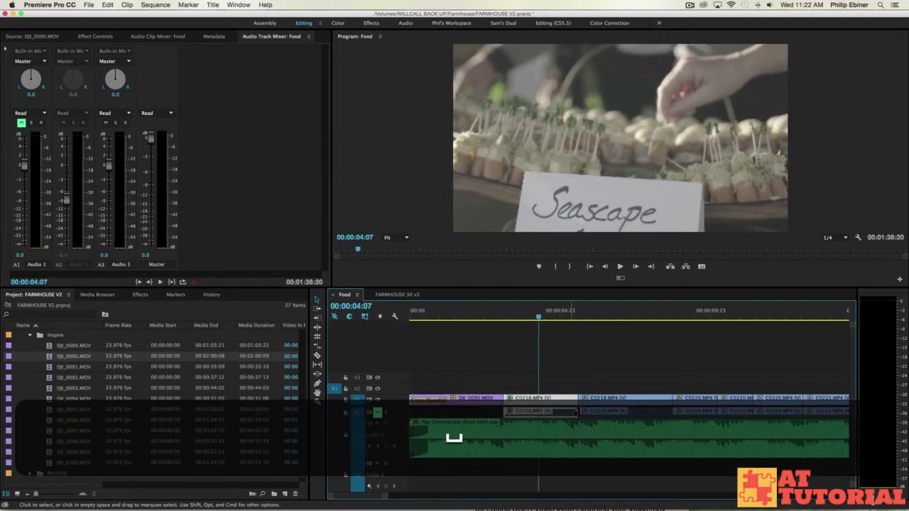
click(475, 313)
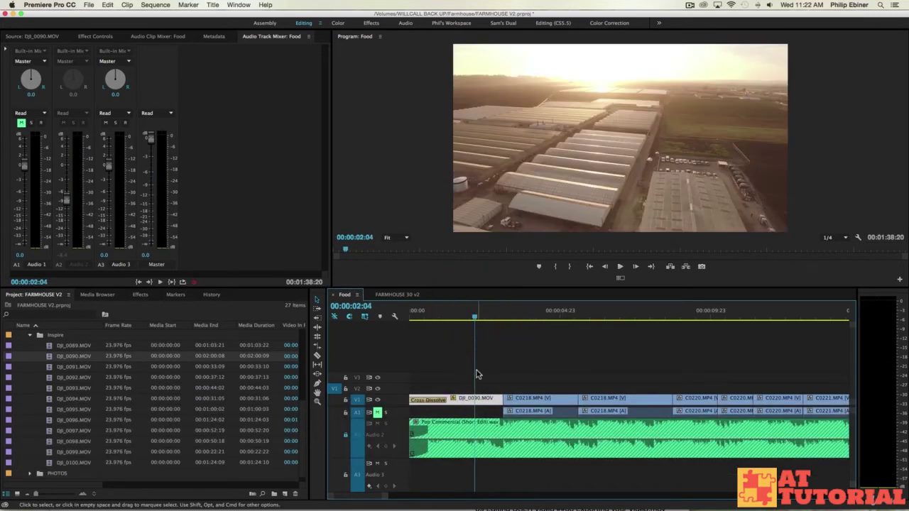
mouse_move(493, 314)
mouse_down()
mouse_move(443, 315)
mouse_move(503, 319)
mouse_move(479, 318)
mouse_up()
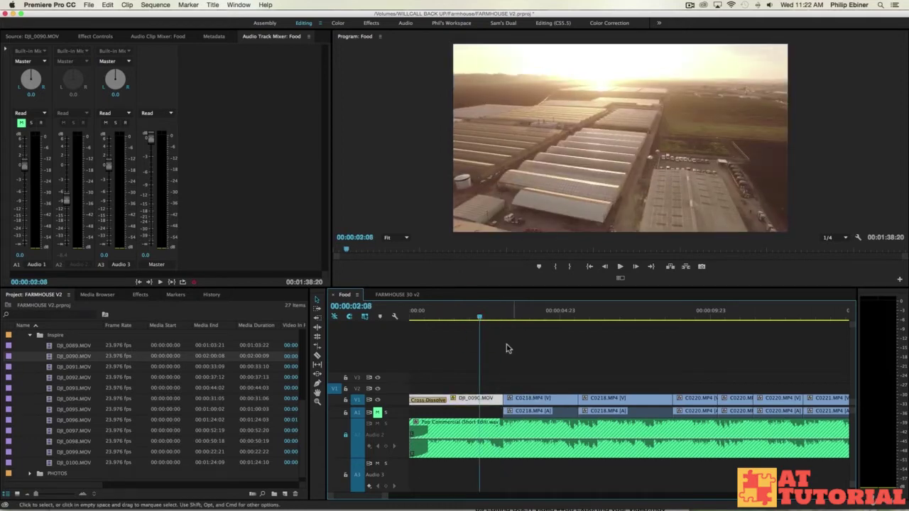
Step: Slip the opening DJI_0090.MOV clip to a later part of its source footage and play it through the cut
key(y)
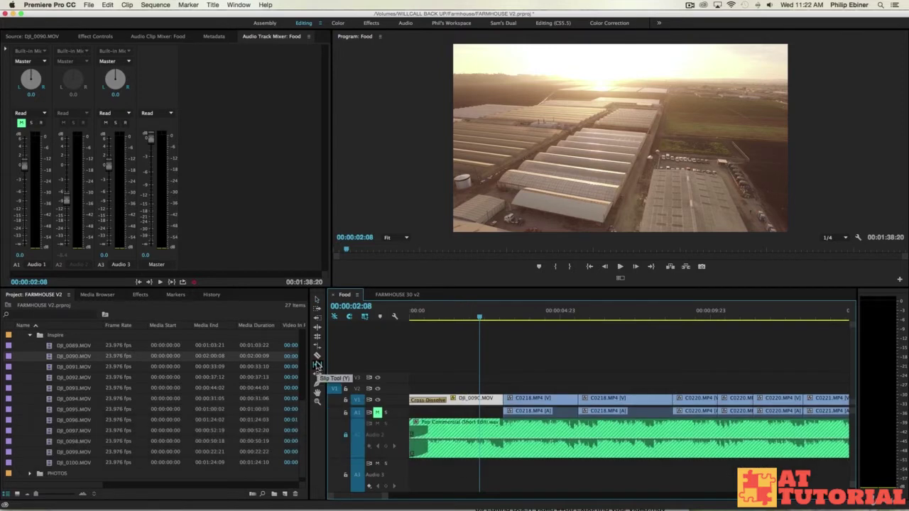
drag(482, 401, 406, 400)
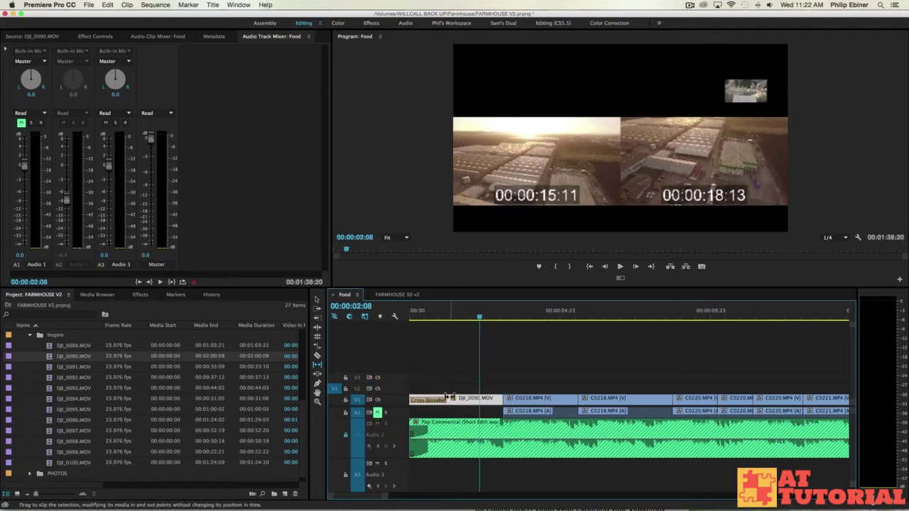
mouse_move(465, 320)
mouse_down()
mouse_move(428, 324)
mouse_move(457, 324)
mouse_up()
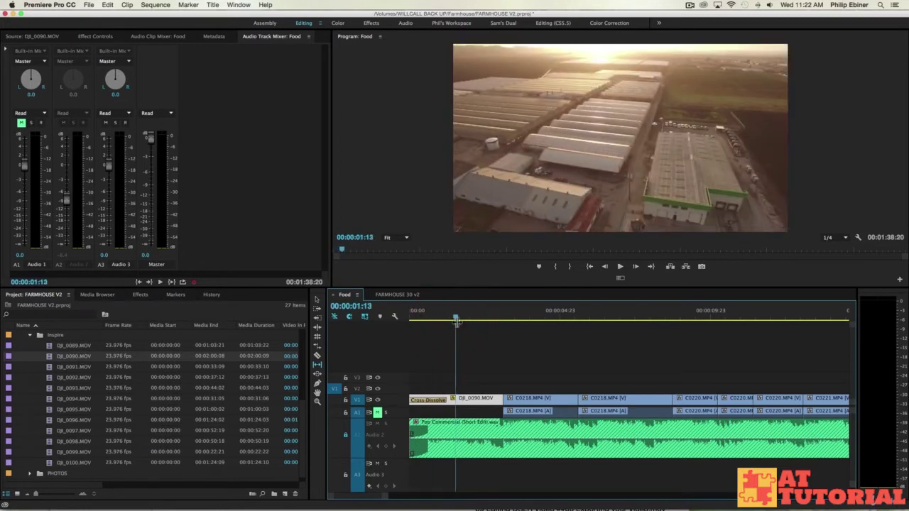
key(space)
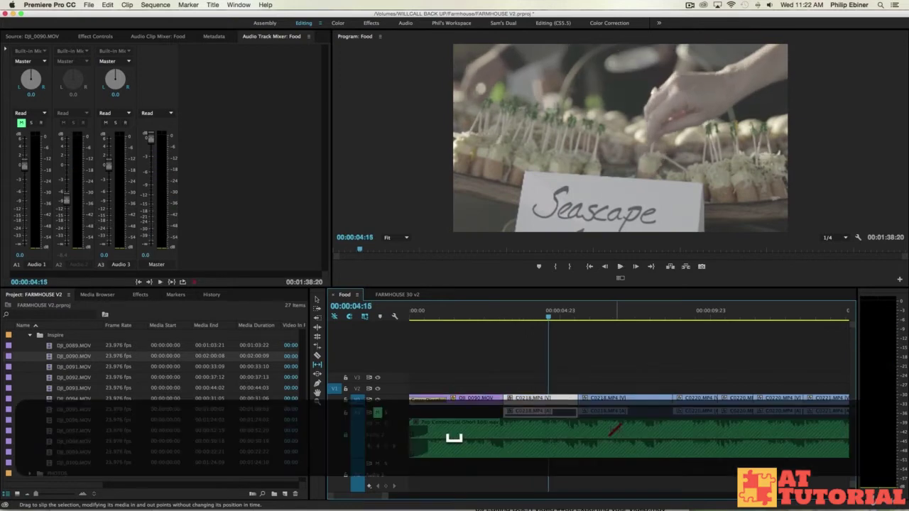
key(v)
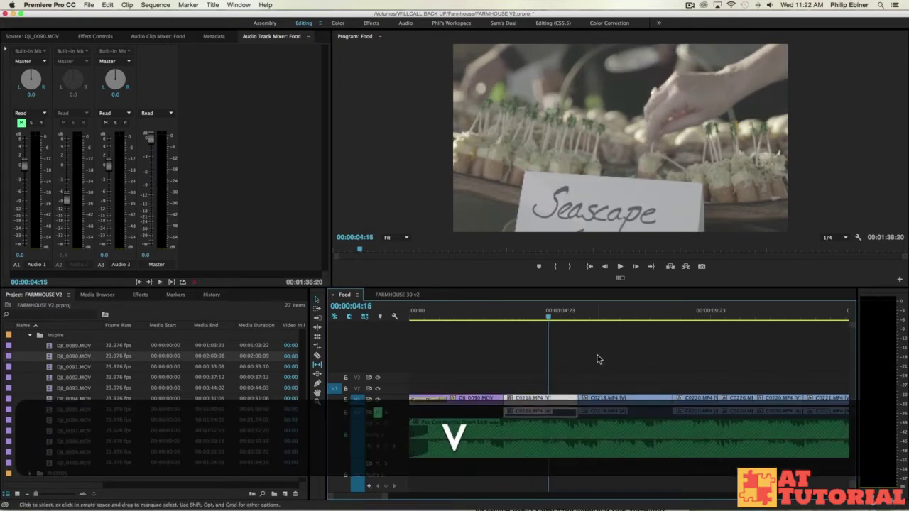
Step: Play the opening for the next beat and move the second C0218.MP4 clip to start at 00:00:04:22, overwriting the first one's end
click(473, 316)
key(space)
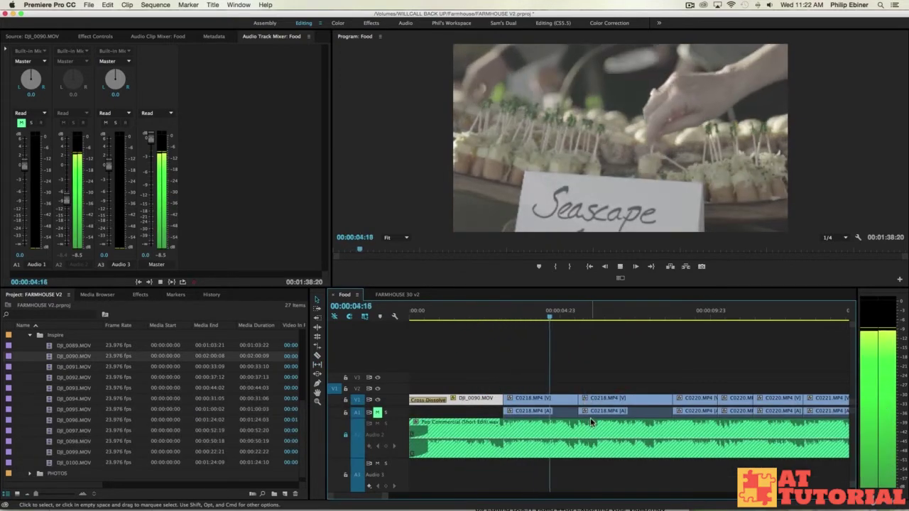
key(space)
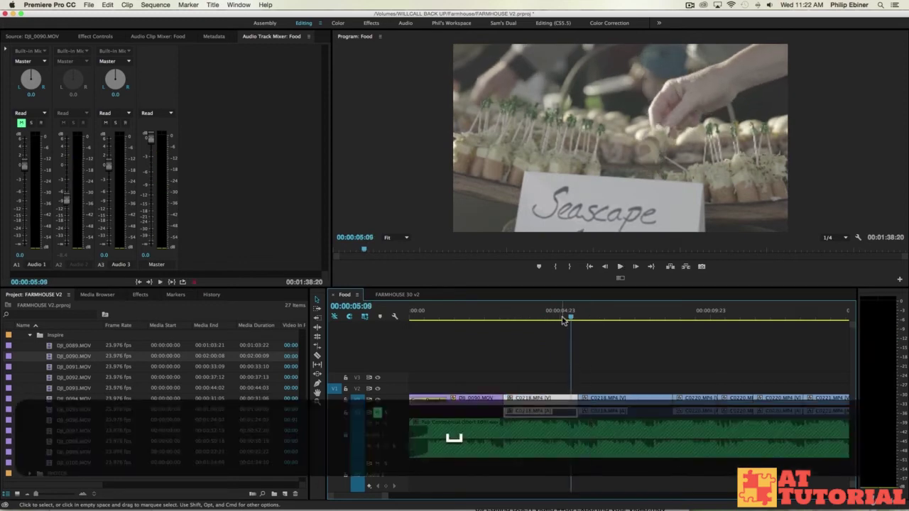
click(558, 316)
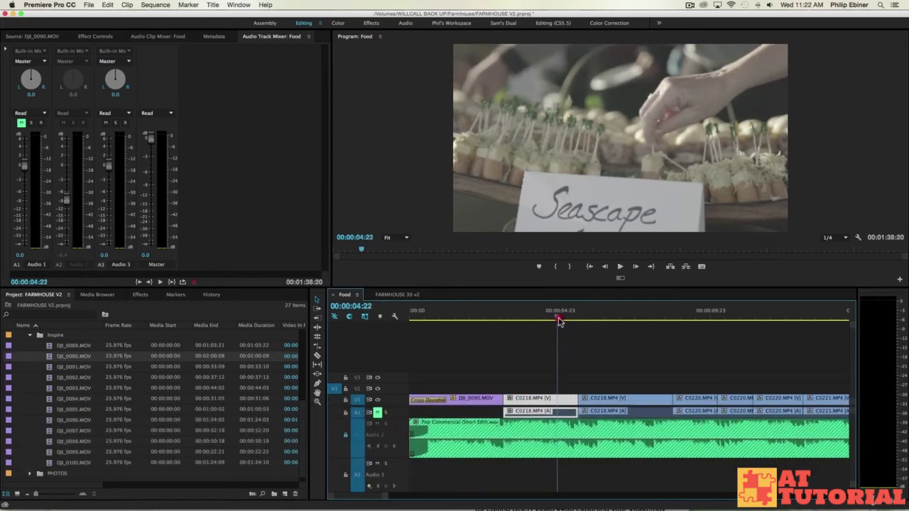
drag(607, 402, 587, 402)
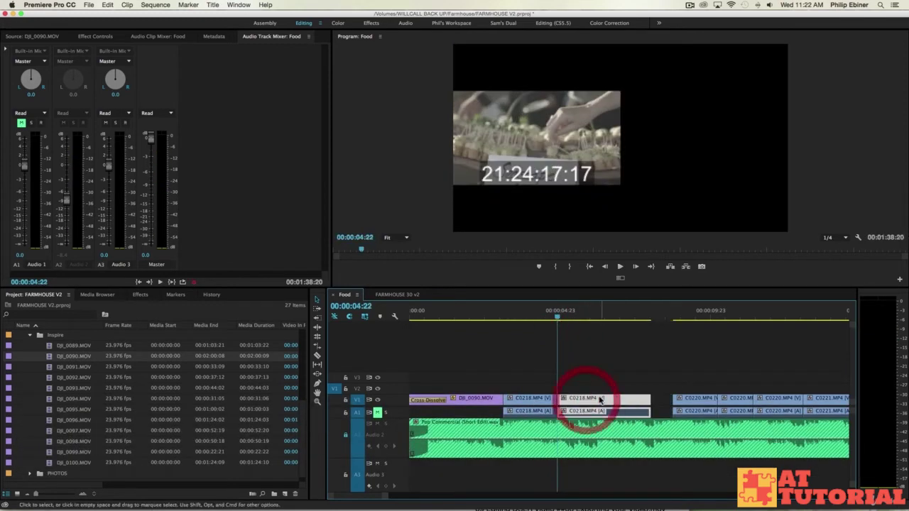
Step: Move the first C0220.MP4 clip to start at 00:00:06:06, overwriting the end of the second C0218.MP4 clip
click(598, 319)
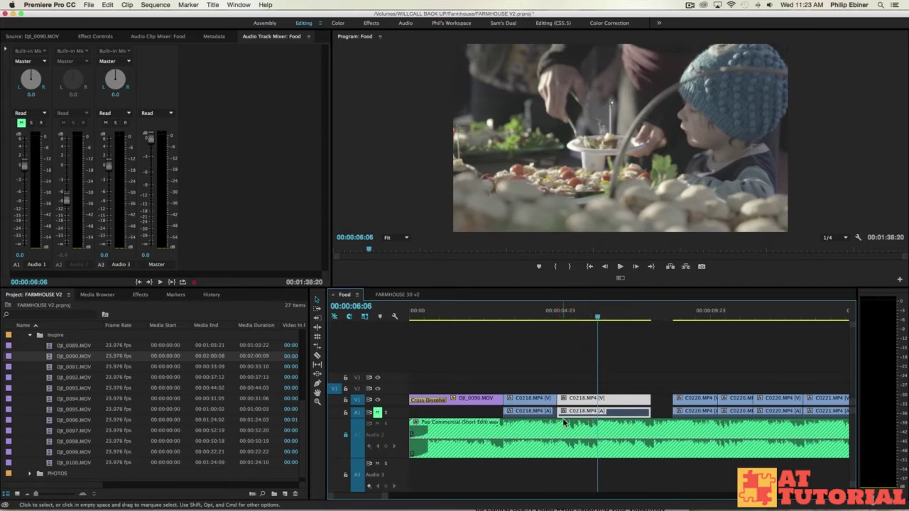
drag(699, 402, 656, 402)
key(BackSpace)
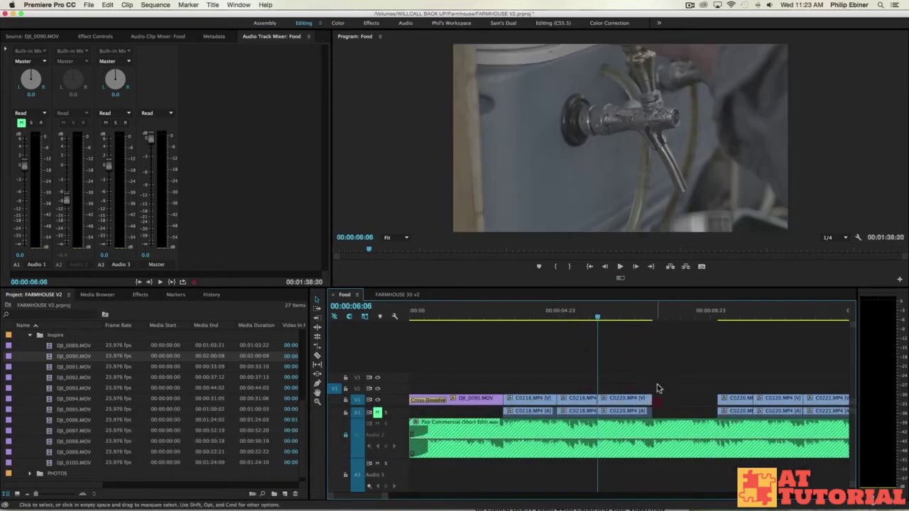
Step: Move the next two C0220.MP4 clips earlier so they follow the first C0220.MP4 clip without gaps
click(645, 320)
drag(734, 402, 670, 402)
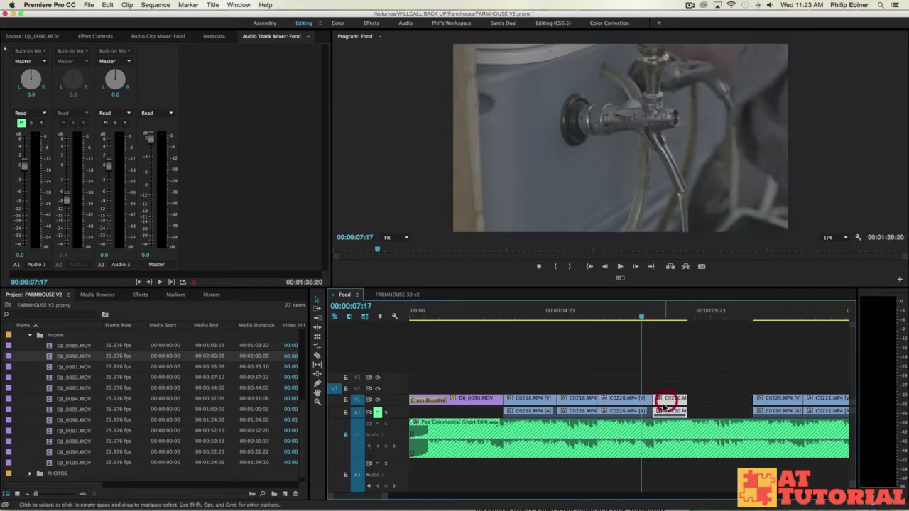
scroll(660, 406, down, 3)
drag(609, 402, 595, 400)
Step: Play and scrub through the first two C0220.MP4 clips to check the cut from the tap to the cup
click(508, 318)
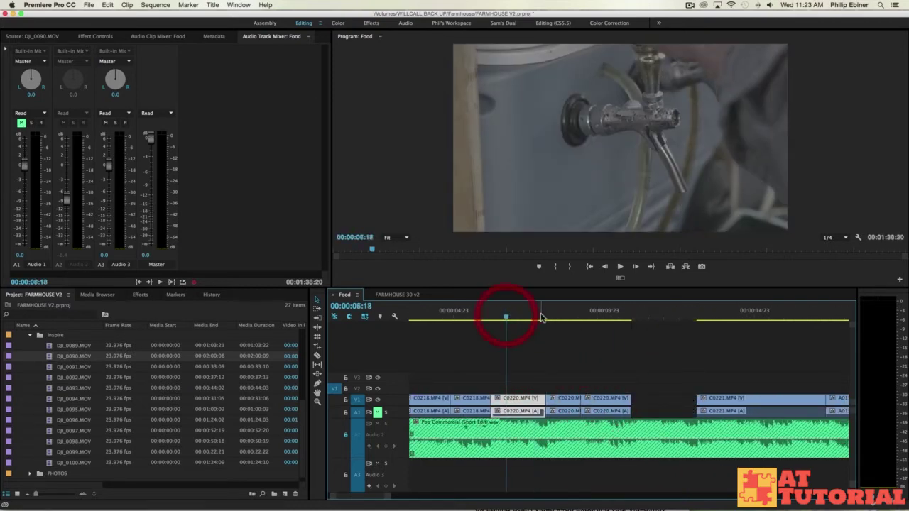
key(space)
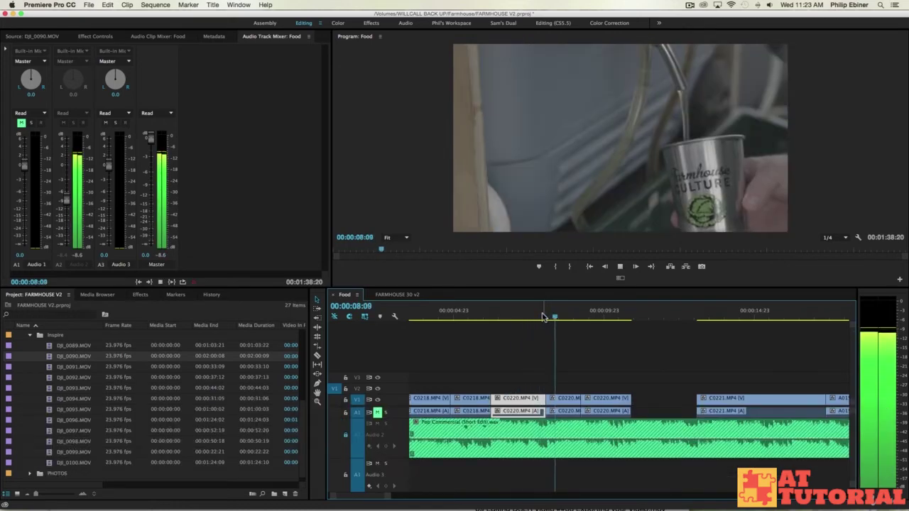
key(space)
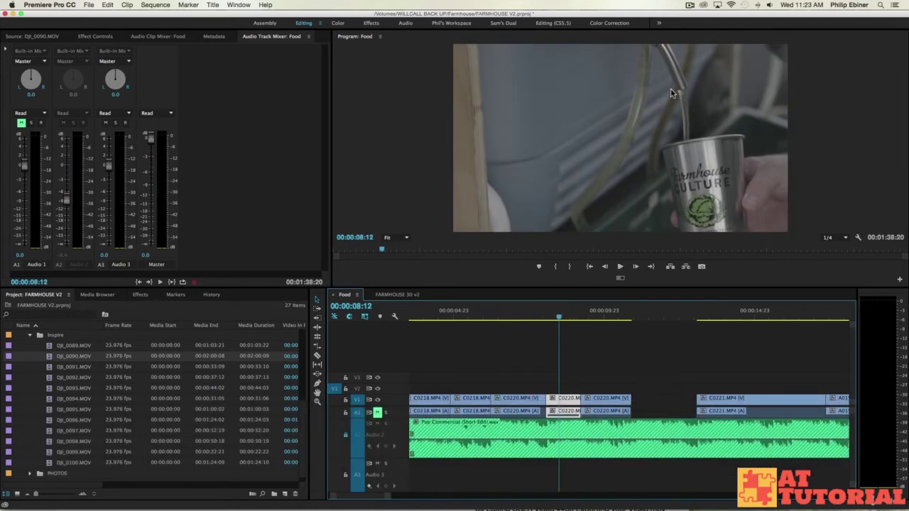
click(517, 314)
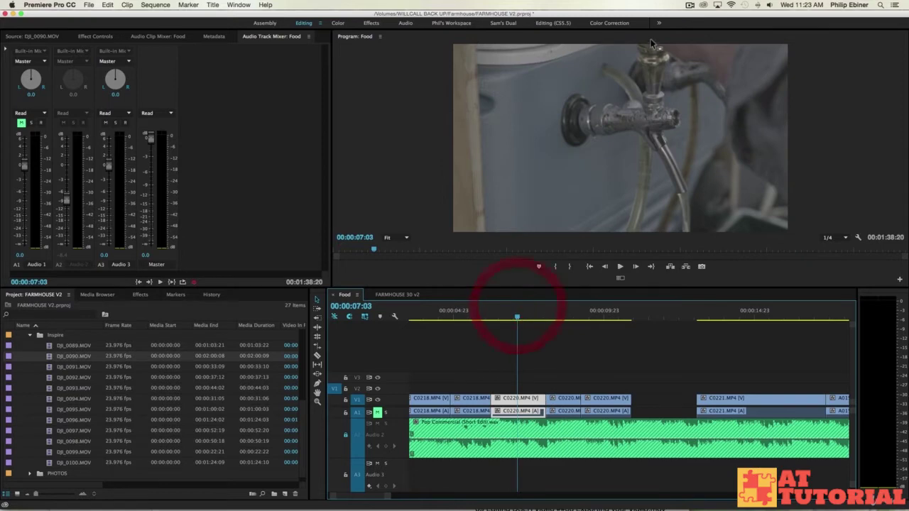
click(566, 314)
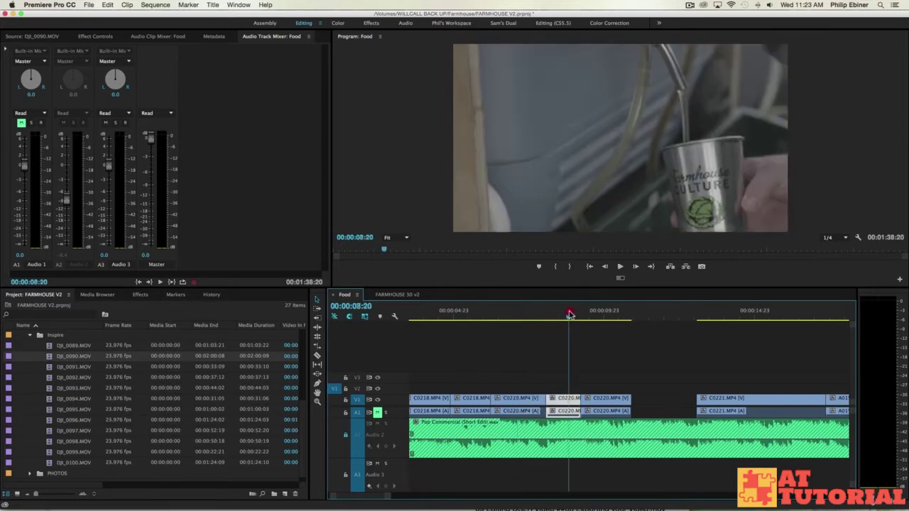
click(500, 316)
key(space)
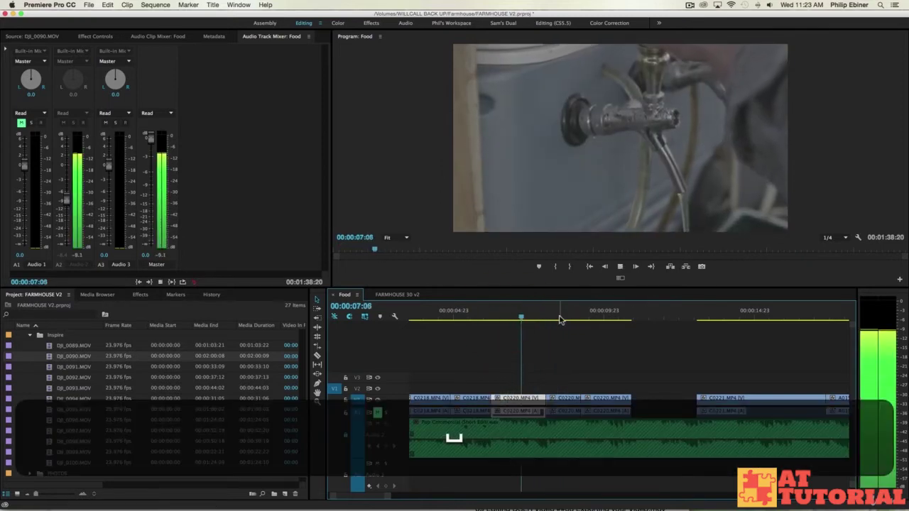
drag(548, 316, 522, 319)
key(space)
Step: Slip the first C0220.MP4 tap clip to an earlier part of its source footage and play the cuts around it
key(y)
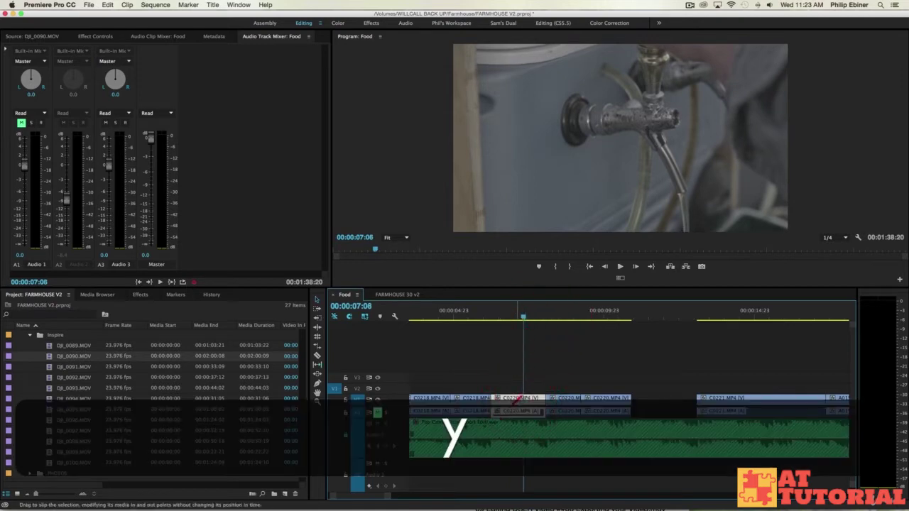
drag(525, 402, 590, 393)
key(space)
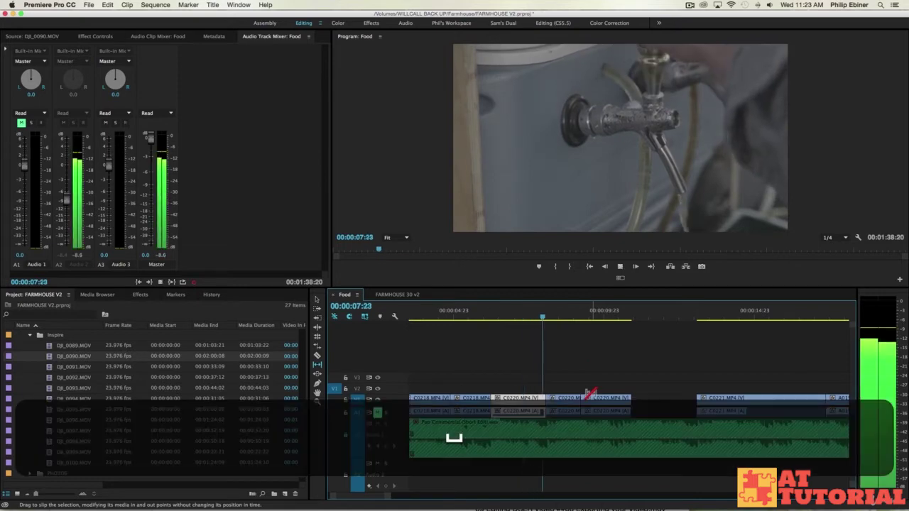
click(487, 313)
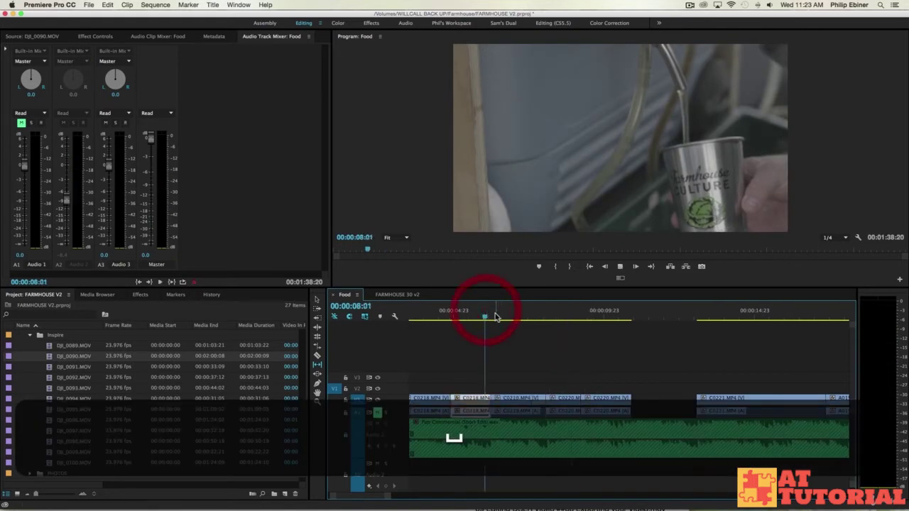
key(space)
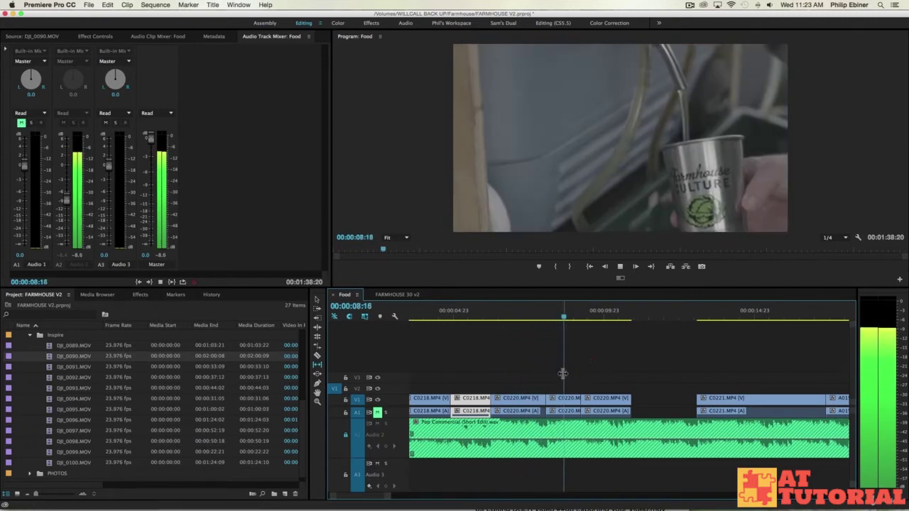
key(v)
Step: Review the Food timeline's length against the music, compare it with the FARMHOUSE 30 v2 sequence, and return to the Food sequence at 00:00:09:23
click(676, 371)
key(minus)
key(minus)
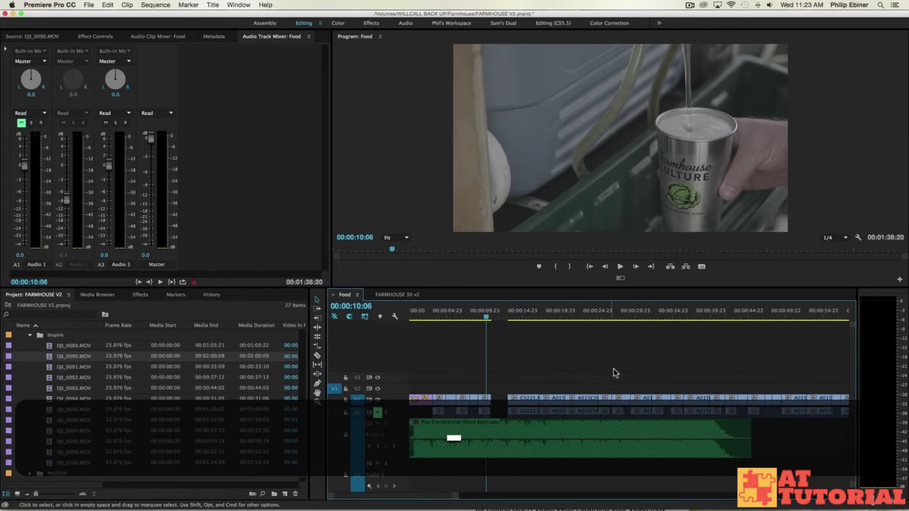
scroll(606, 373, right, 5)
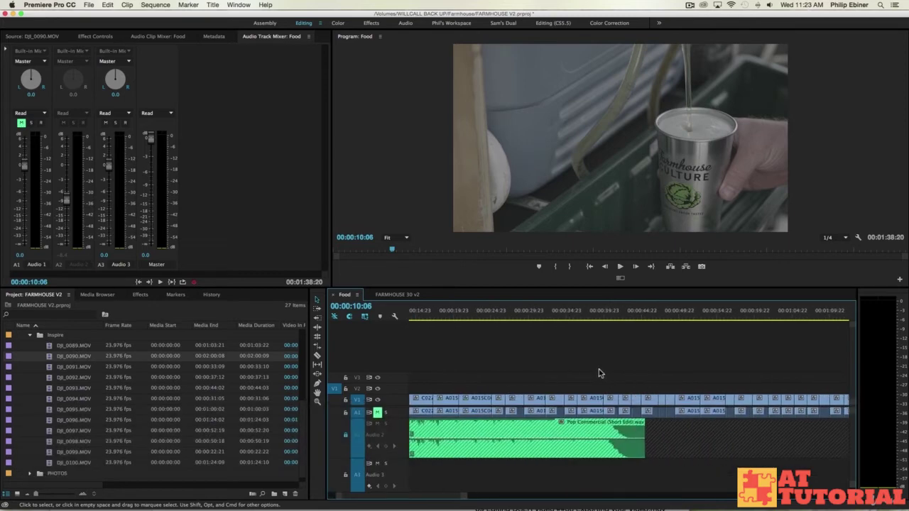
click(387, 297)
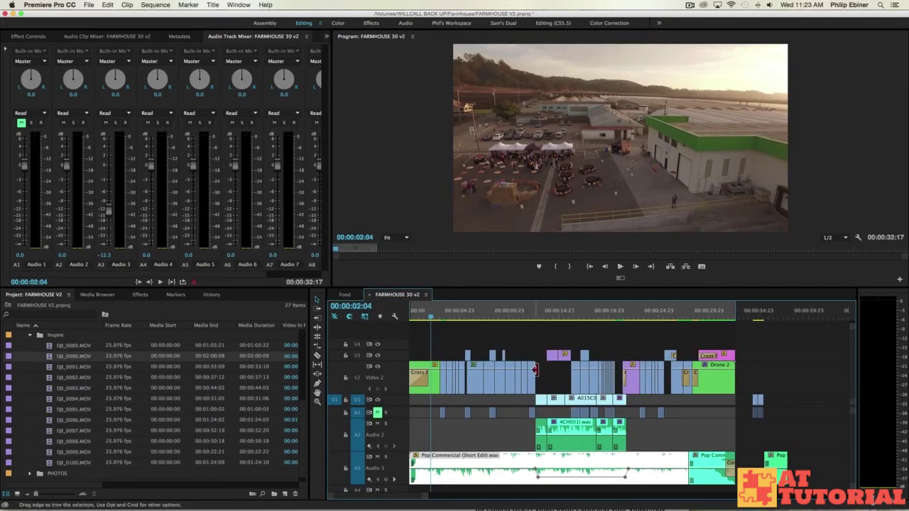
drag(474, 319, 443, 318)
click(357, 294)
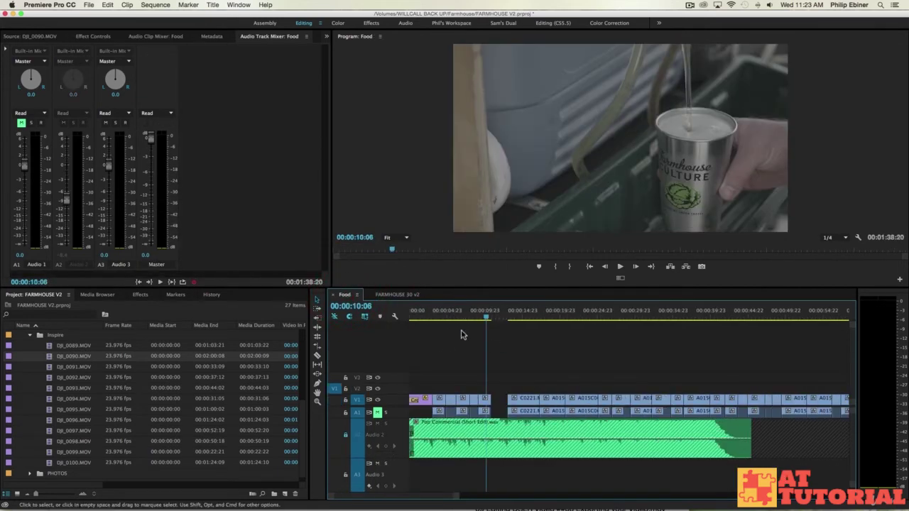
drag(457, 315, 484, 317)
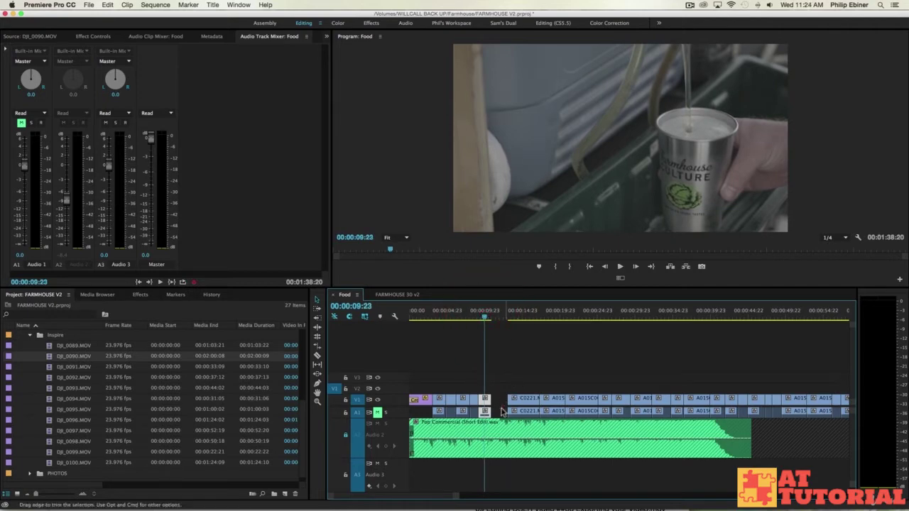
Step: Review the colour of the finished food shots around 00:00:07:20 in the FARMHOUSE 30 v2 sequence, and return to the Food sequence
click(394, 295)
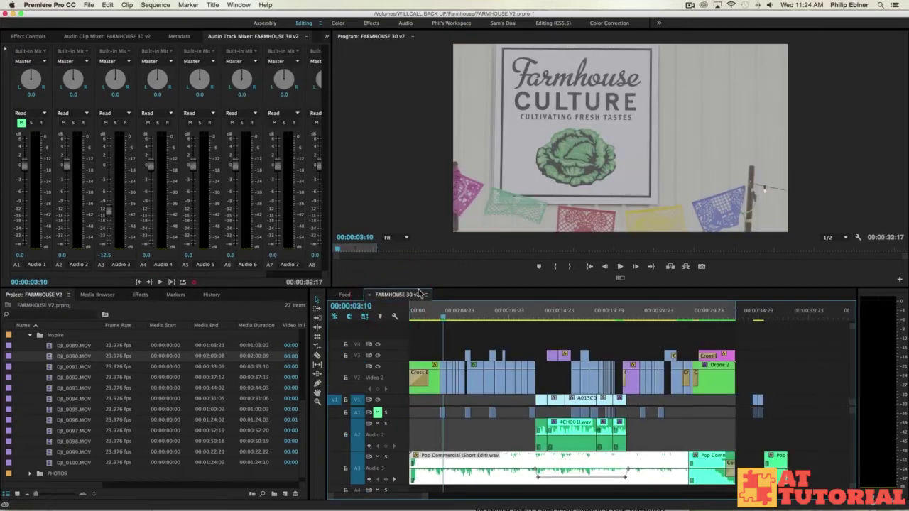
click(483, 315)
drag(483, 314, 488, 315)
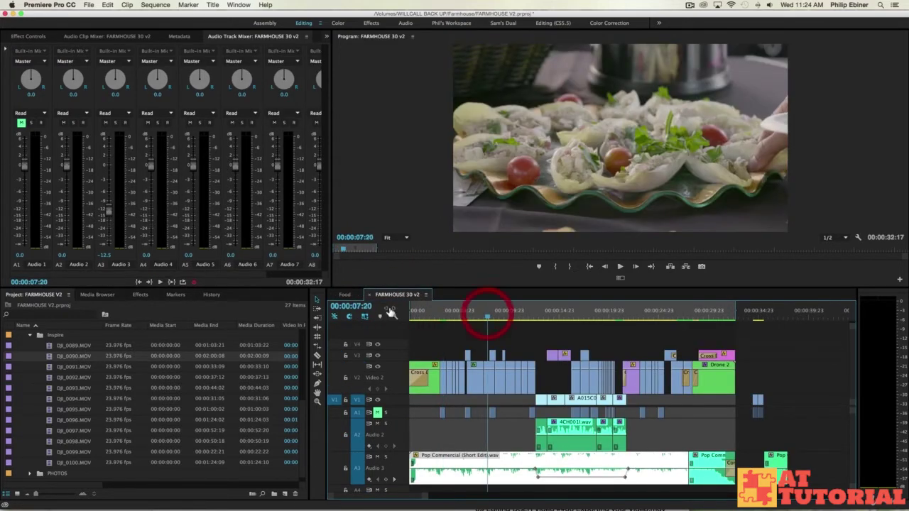
click(344, 294)
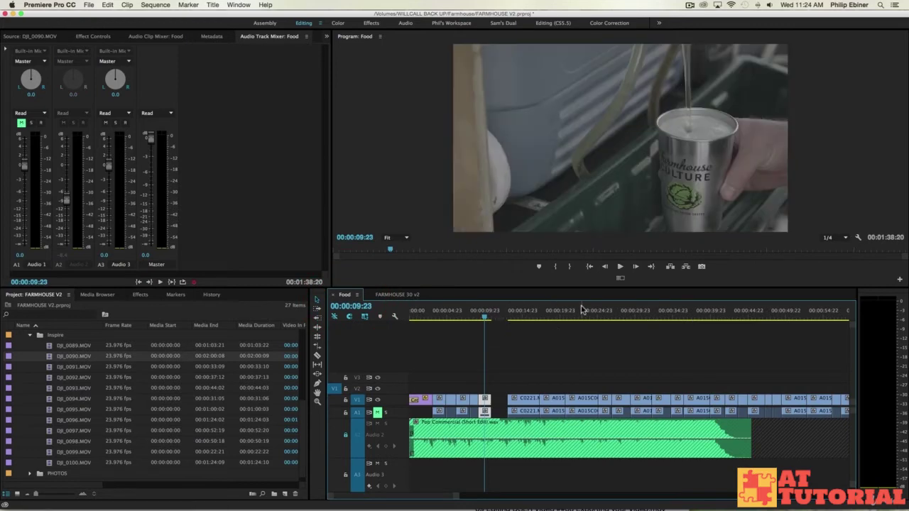
Step: Display the Lumetri Color controls for the C0218.MP4 clip at 00:00:04:10 and expand Basic Correction
click(443, 317)
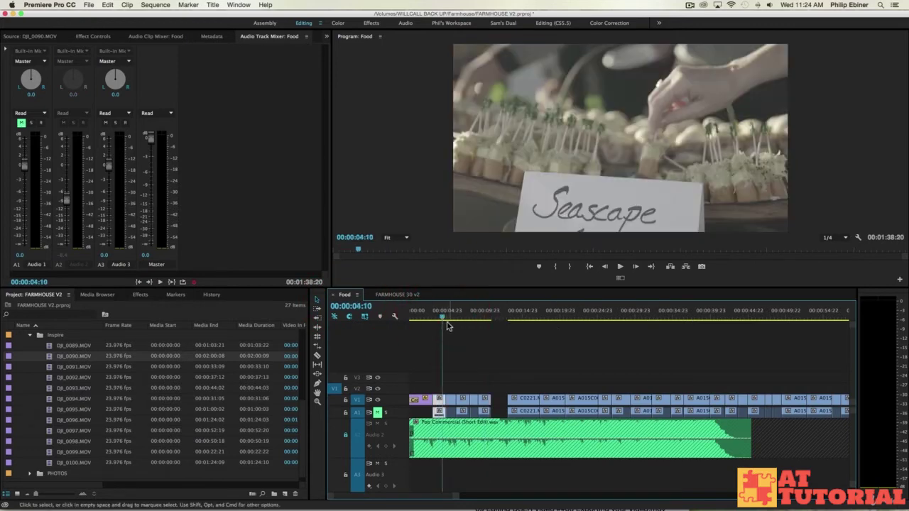
click(241, 5)
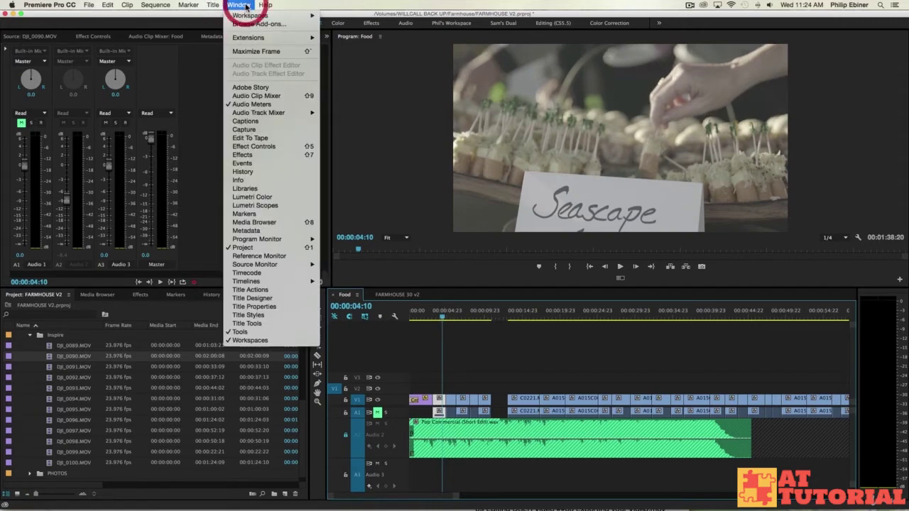
click(284, 197)
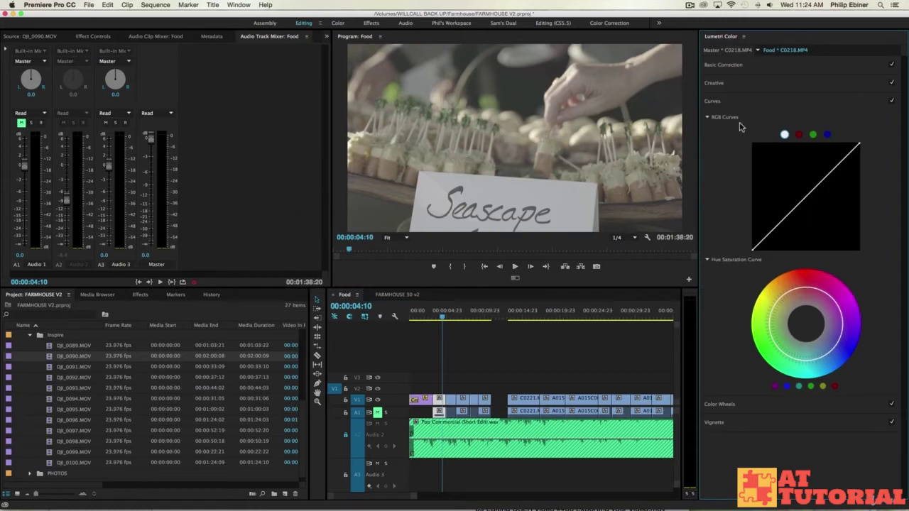
click(740, 65)
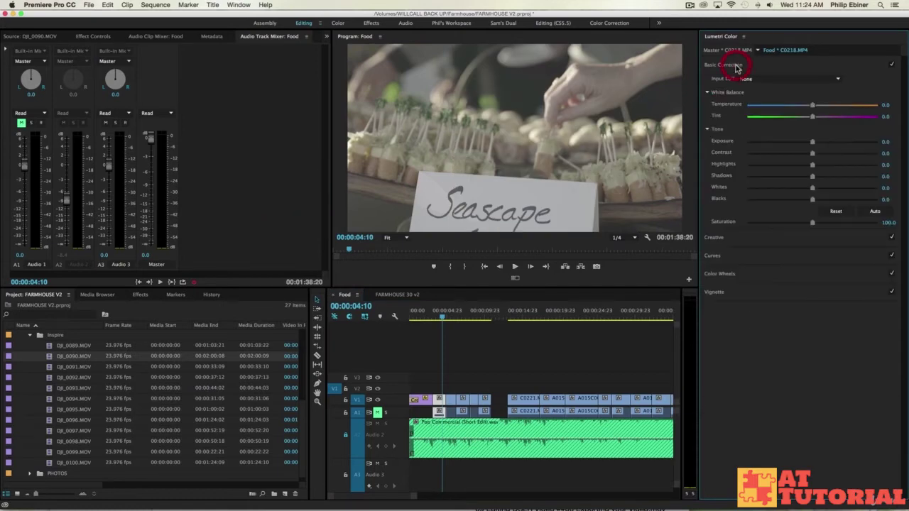
Step: Set Exposure to -0.2 and Contrast to 28.8 on the C0218.MP4 clip of the child in the knit hat at 00:00:05:16
drag(441, 319, 453, 321)
click(439, 400)
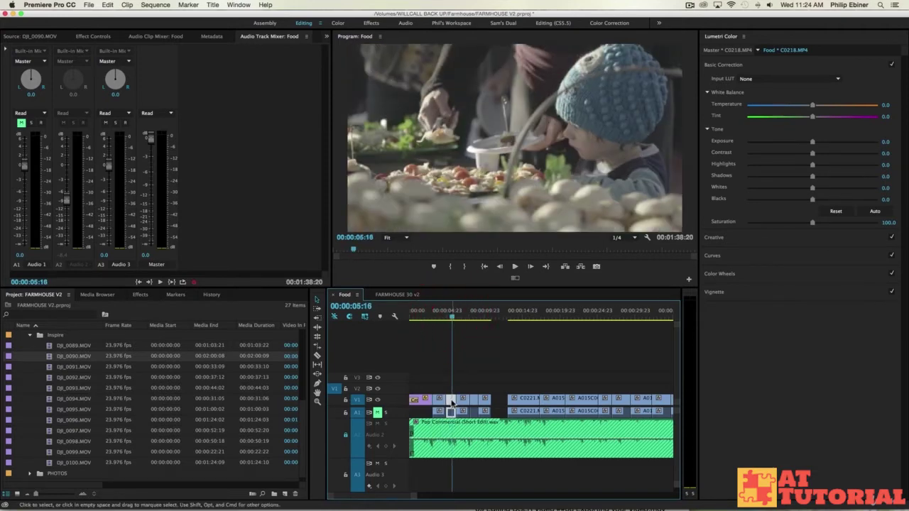
click(481, 374)
click(471, 405)
click(453, 410)
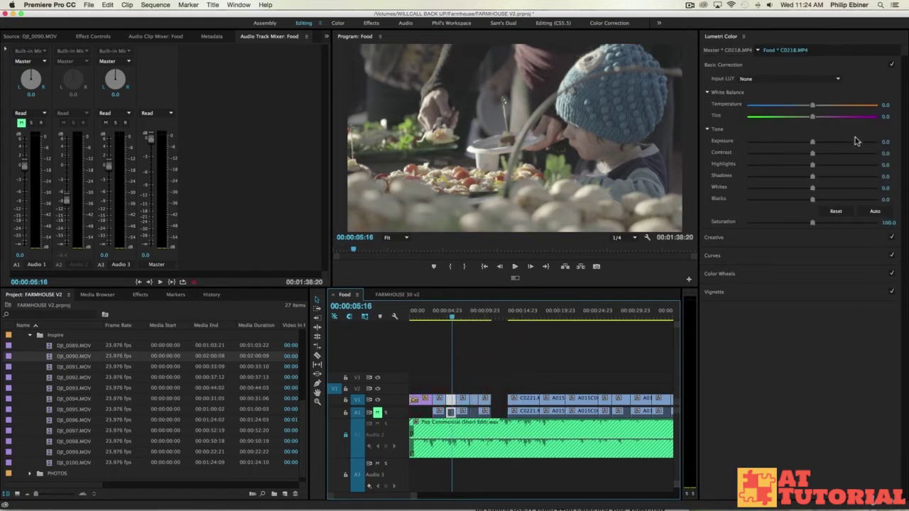
click(461, 395)
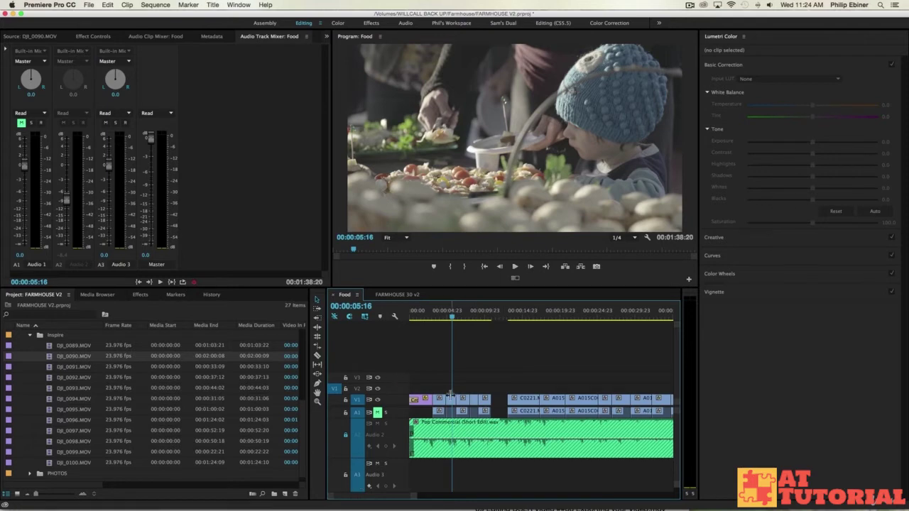
click(451, 396)
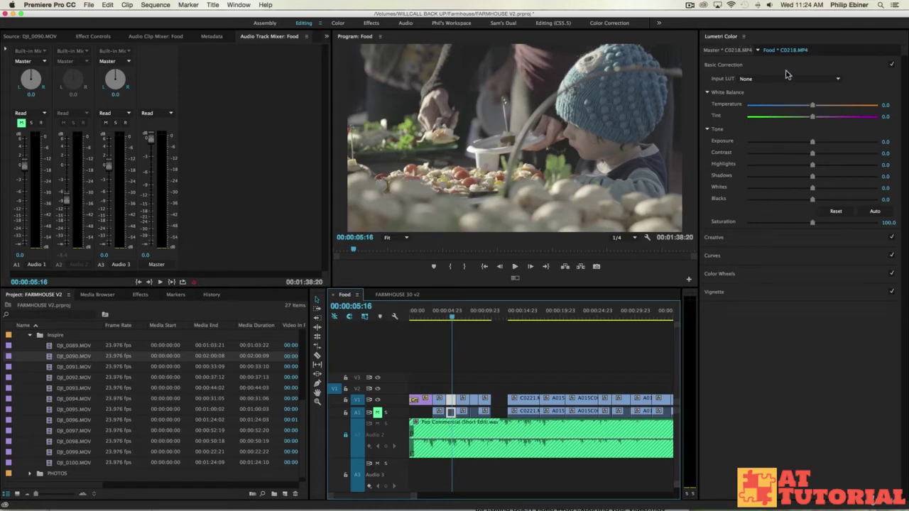
mouse_move(813, 143)
mouse_down()
mouse_move(806, 146)
mouse_move(826, 153)
mouse_up()
drag(812, 143, 810, 142)
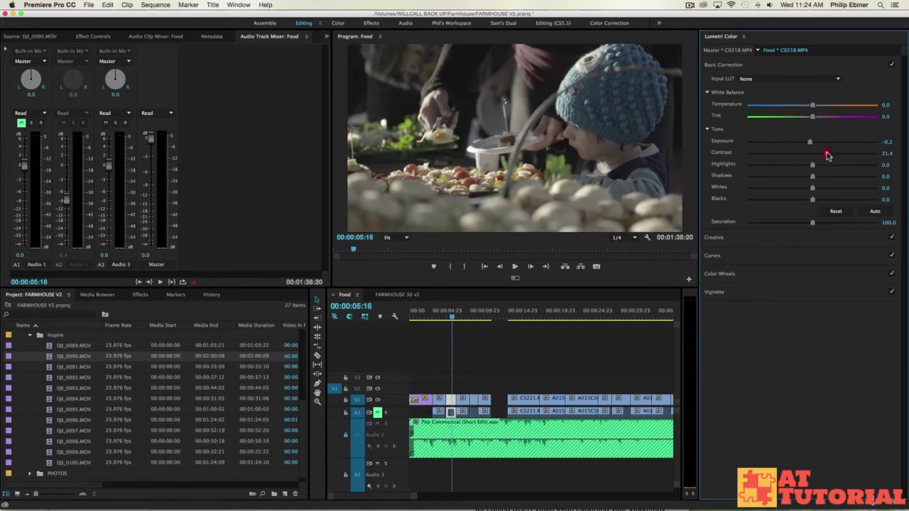
drag(833, 157, 830, 155)
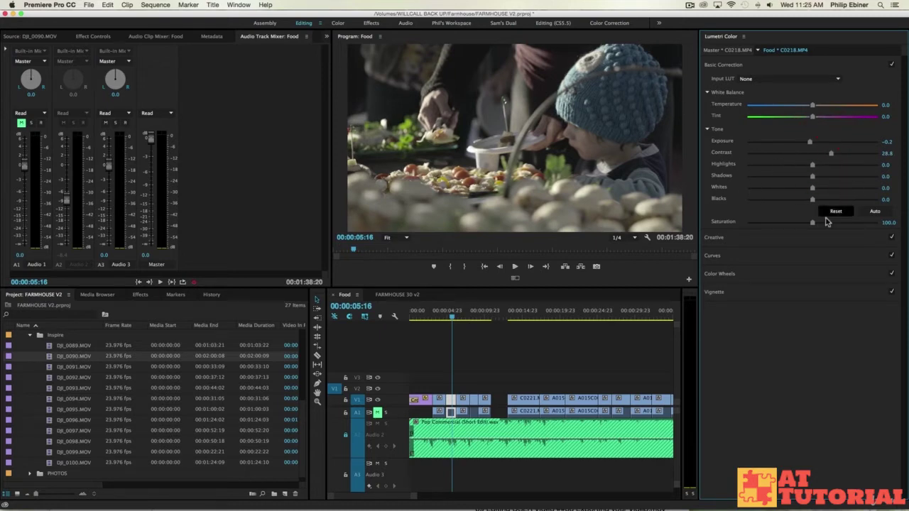
Step: Set the child clip's Saturation to 130.8, Highlights to -26.8, Shadows to 28.8, Whites to 22.0 and Blacks to -11.9
drag(813, 224, 818, 223)
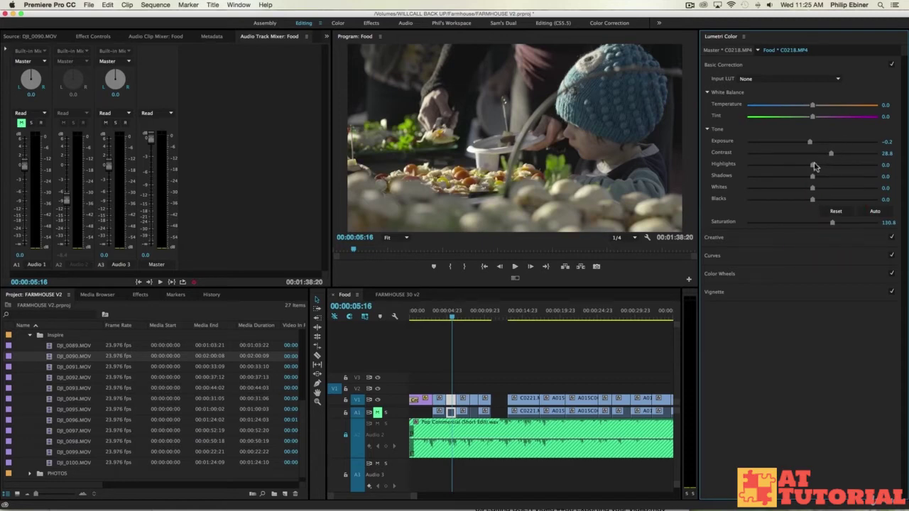
drag(806, 167, 833, 181)
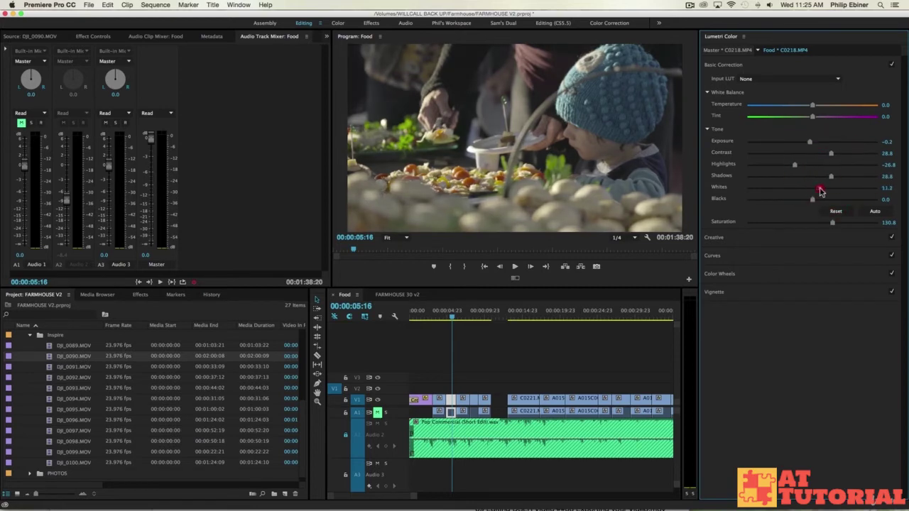
click(827, 189)
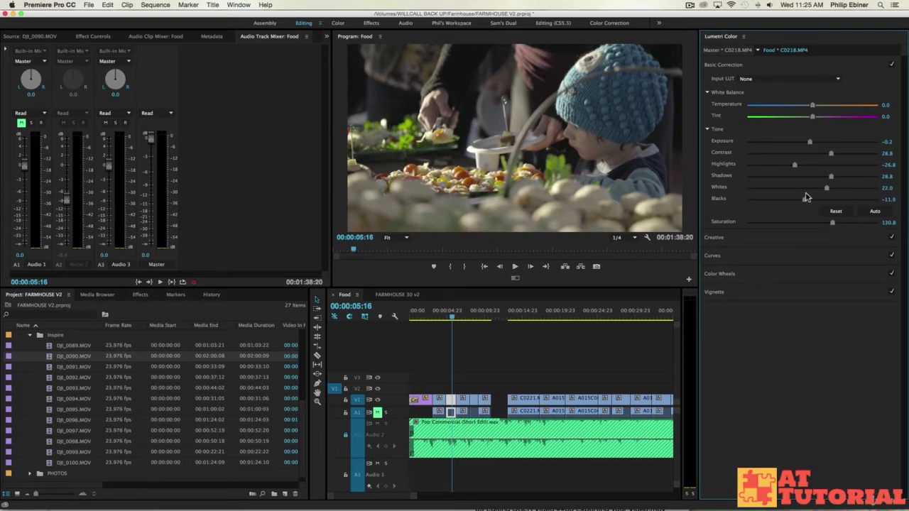
click(485, 358)
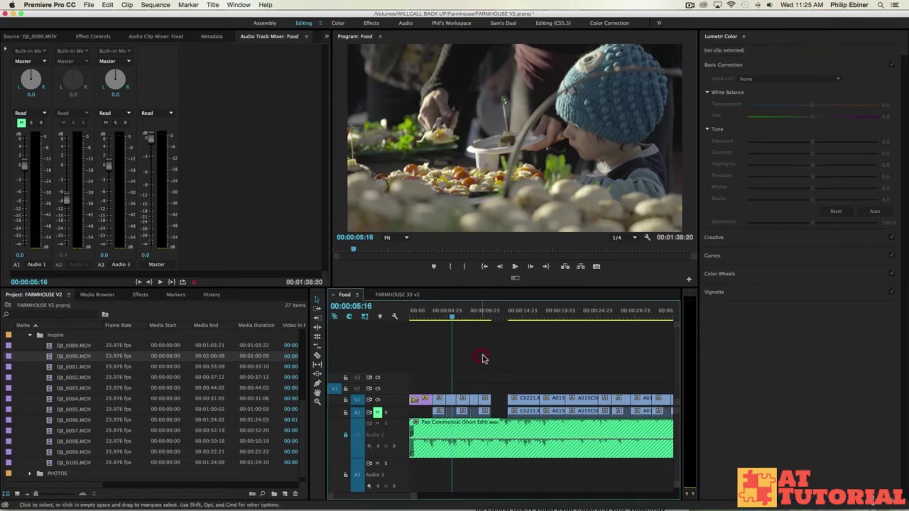
Step: Scrub the graded child clip to check its look, and copy its Lumetri Color effect at 00:00:05:16
click(456, 321)
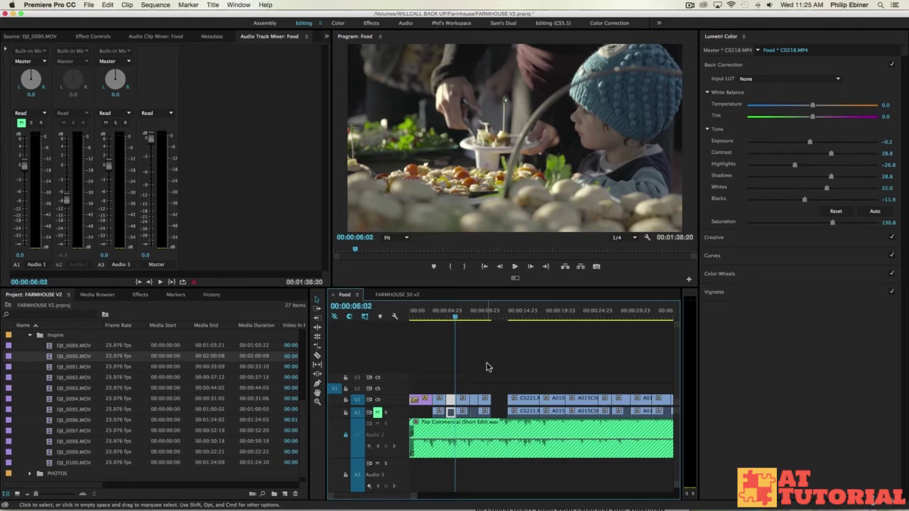
drag(455, 316, 452, 316)
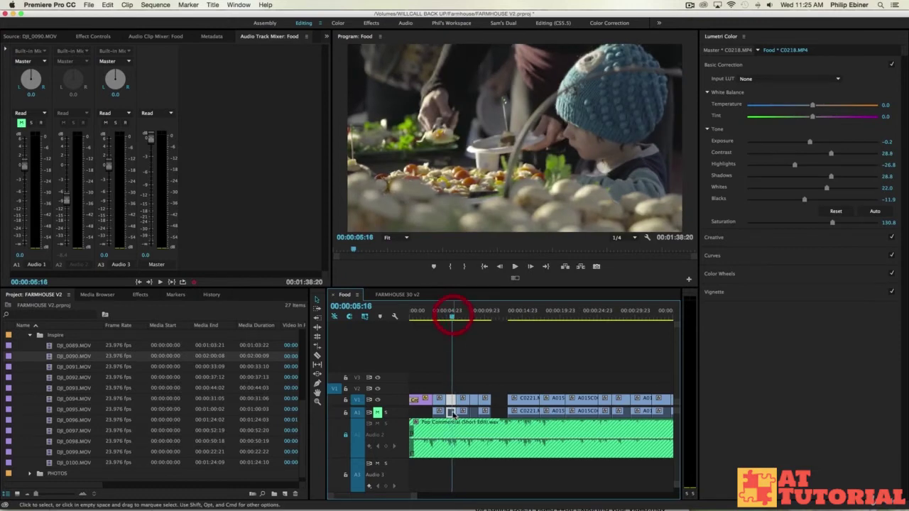
click(450, 399)
click(96, 36)
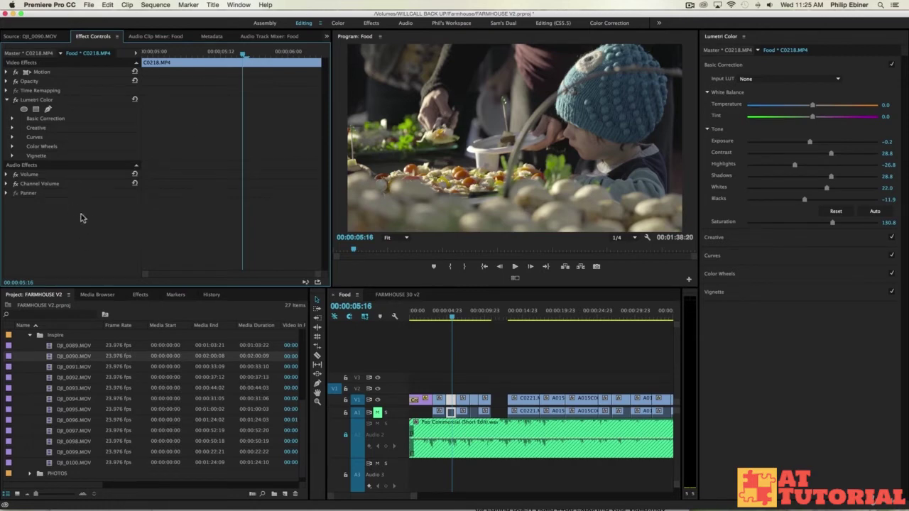
click(35, 100)
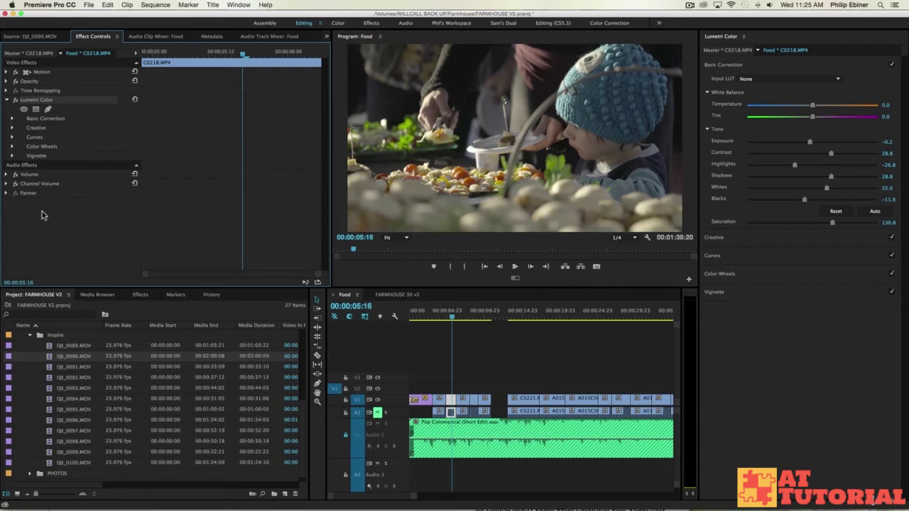
key(super+c)
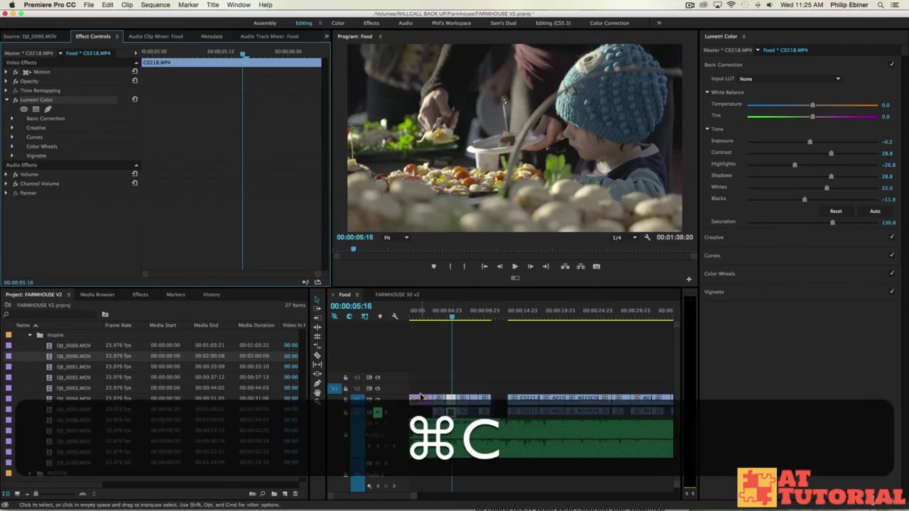
Step: Paste the copied Lumetri Color effect onto the C0218.MP4 Seascape clip at 00:00:03:20 and compare it with the child clip
click(444, 315)
click(438, 314)
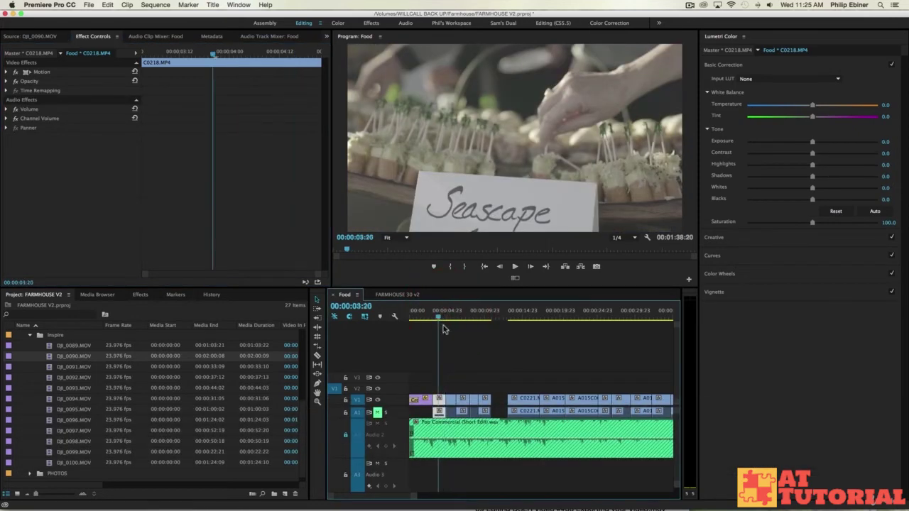
click(439, 398)
key(super+v)
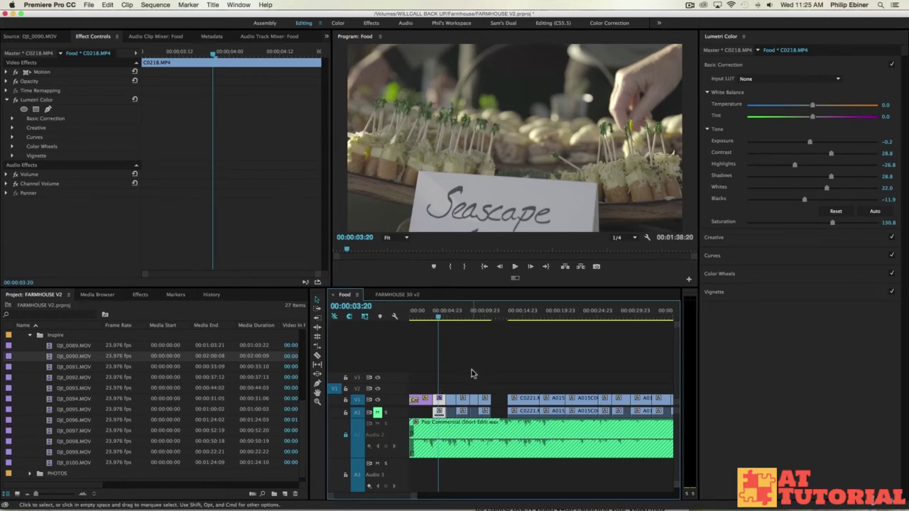
mouse_move(446, 320)
mouse_down()
mouse_move(464, 320)
mouse_move(442, 319)
mouse_move(454, 322)
mouse_up()
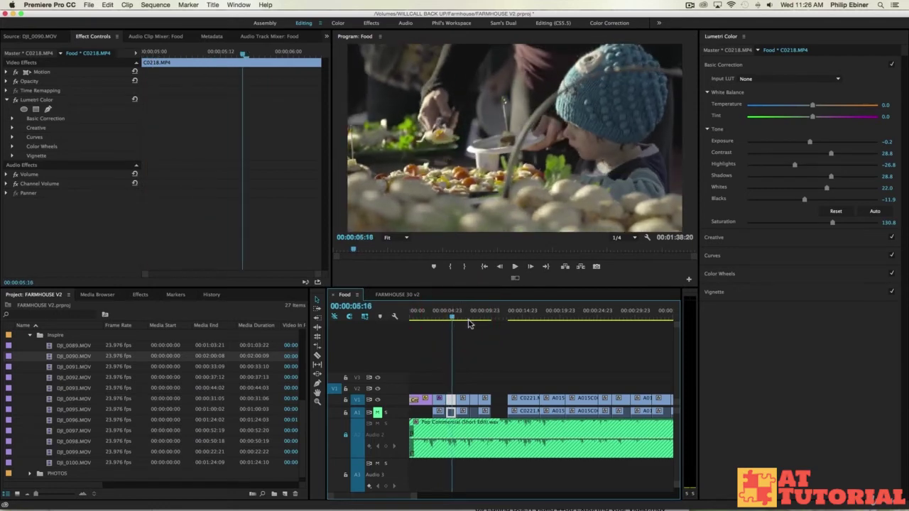
Step: Paste the Lumetri Color effect onto the A015C013_151024CK.MXF clip at 00:00:48:18, and set its Exposure to -0.5 and Contrast to 55.3
click(538, 320)
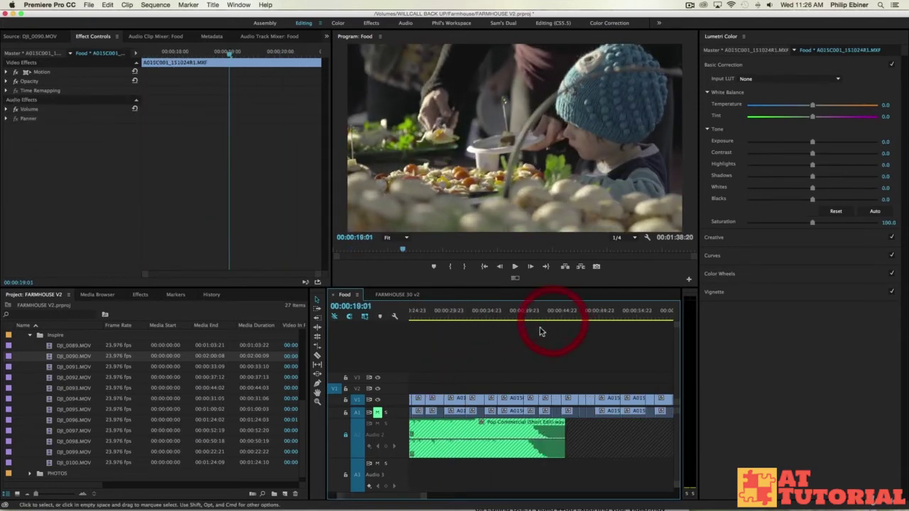
scroll(540, 327, down, 5)
scroll(540, 327, up, 3)
click(625, 320)
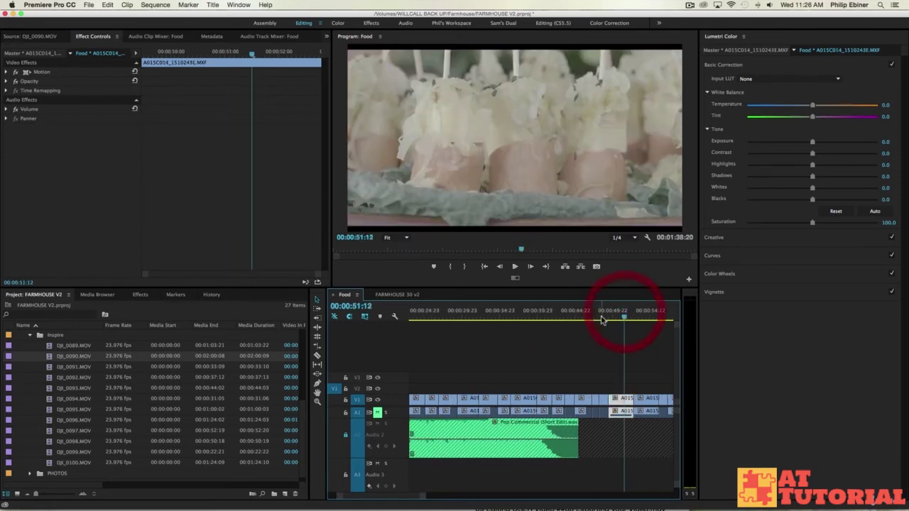
scroll(601, 322, down, 1)
key(minus)
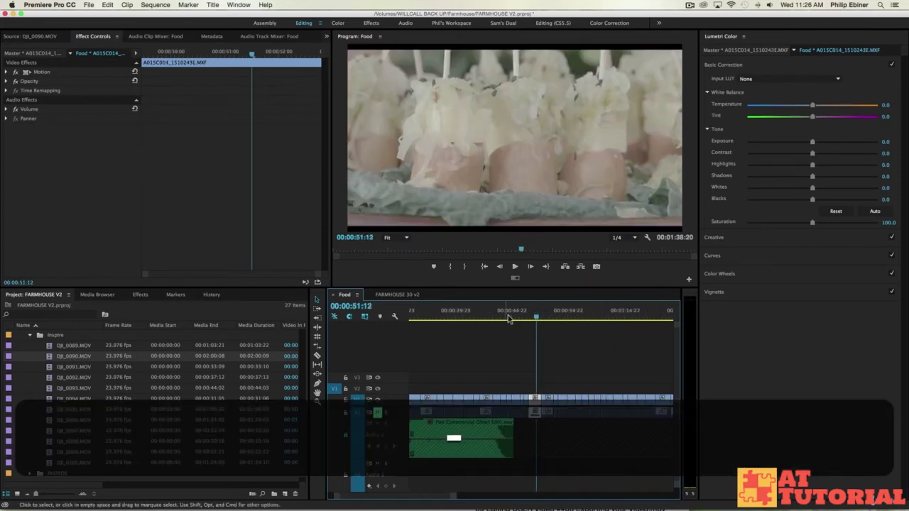
mouse_move(536, 320)
mouse_down()
mouse_move(548, 320)
mouse_move(527, 317)
mouse_up()
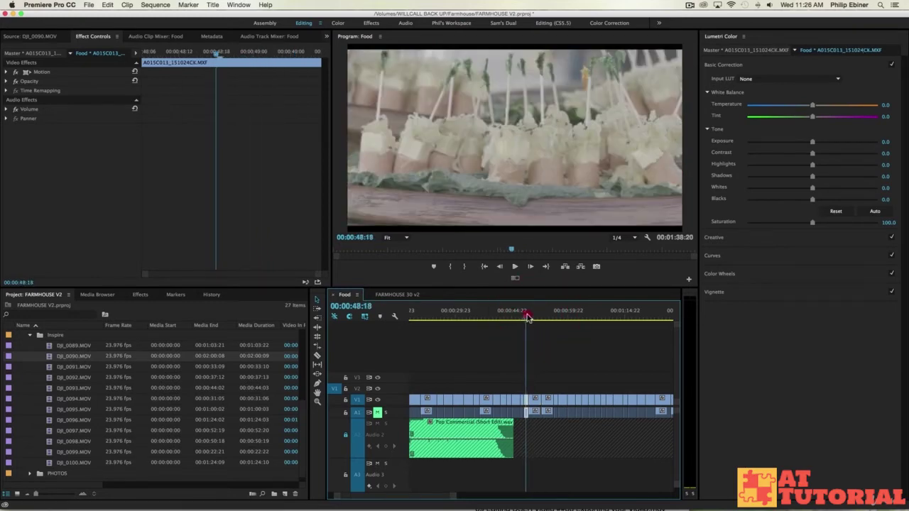
key(super+v)
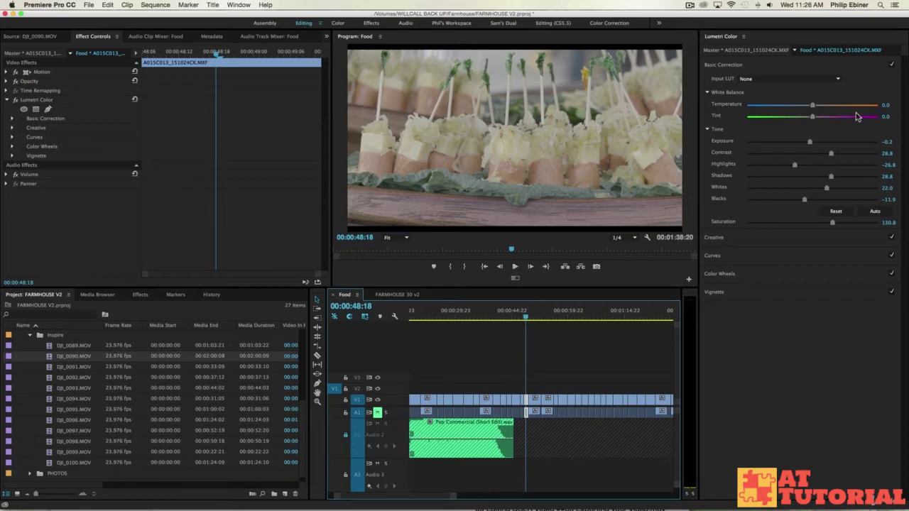
drag(810, 141, 846, 154)
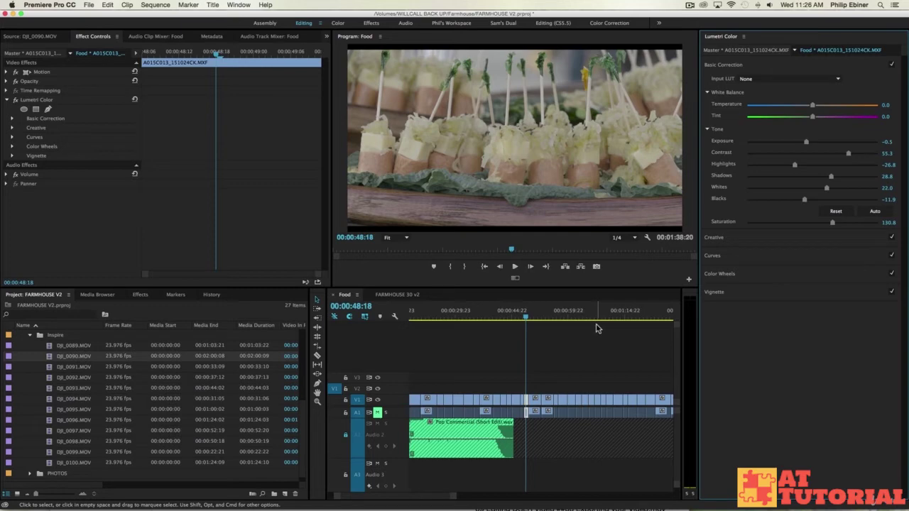
Step: Compare the look of the cup shot at 00:00:08:06 with the bun and sandwich shots at 00:00:38:10 and 00:00:40:13
scroll(552, 347, up, 5)
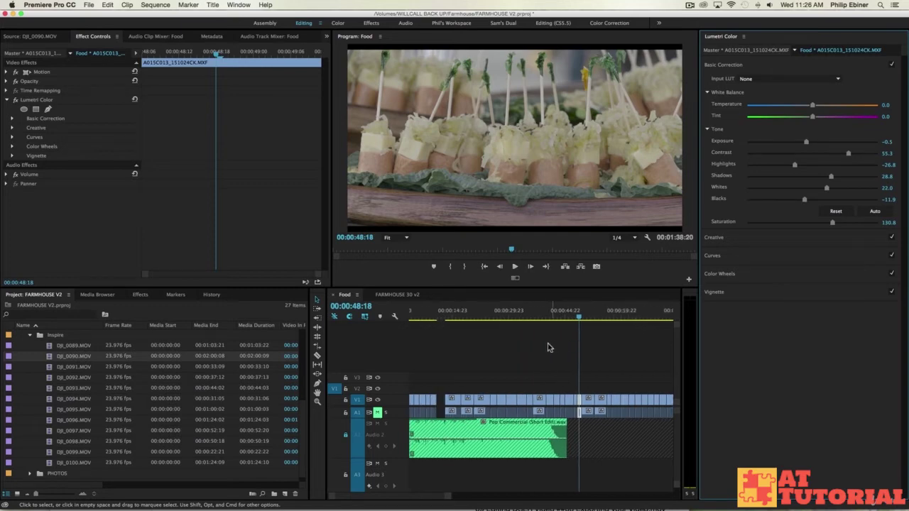
scroll(476, 340, up, 1)
click(439, 319)
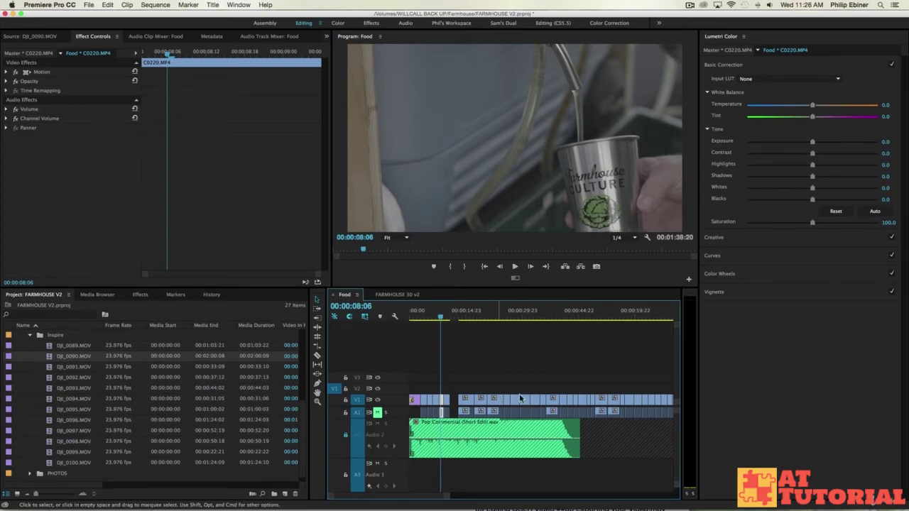
click(553, 315)
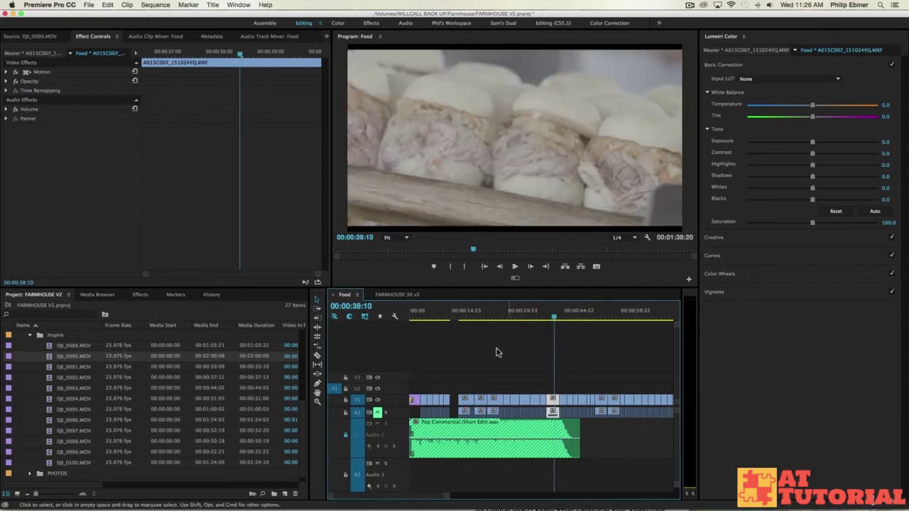
click(563, 318)
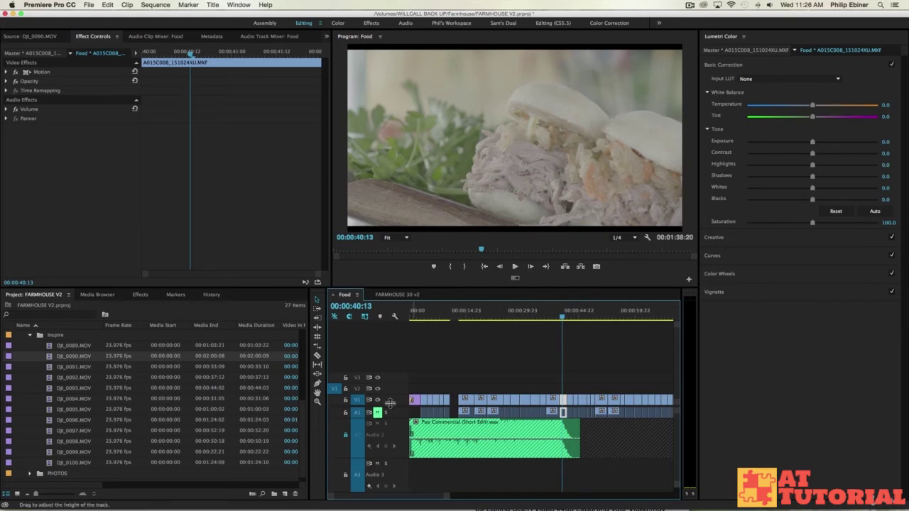
Step: Unlock the Audio 2 track and split the Pop Commercial (Short Edit).wav music at about 00:00:20, on the beat after the buffet shot begins
click(346, 436)
click(503, 371)
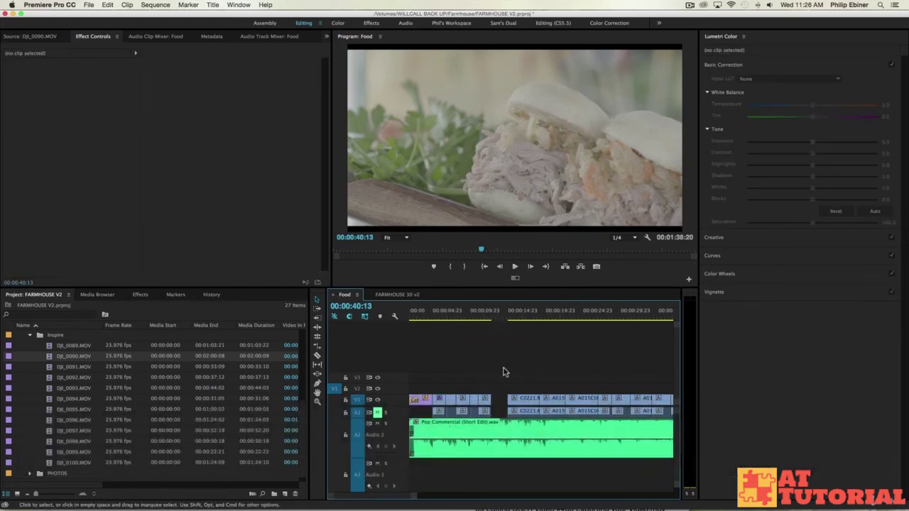
scroll(501, 370, up, 3)
click(489, 320)
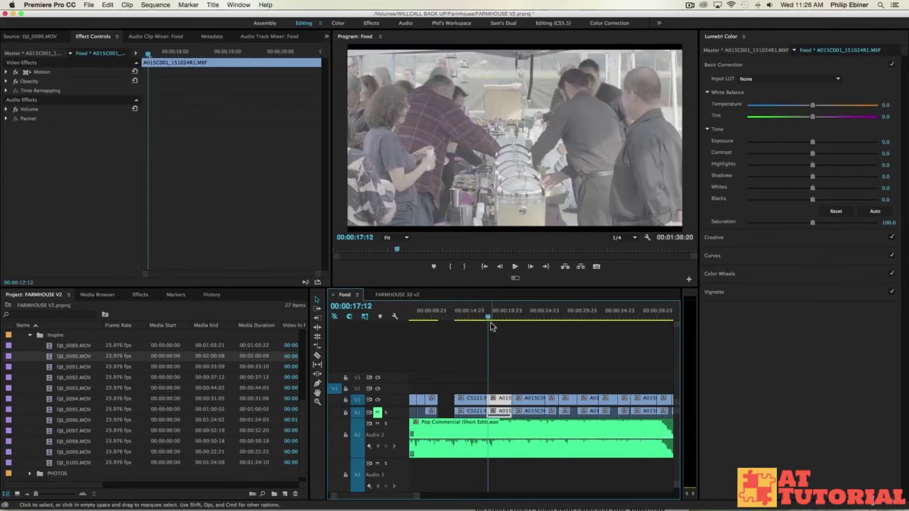
key(space)
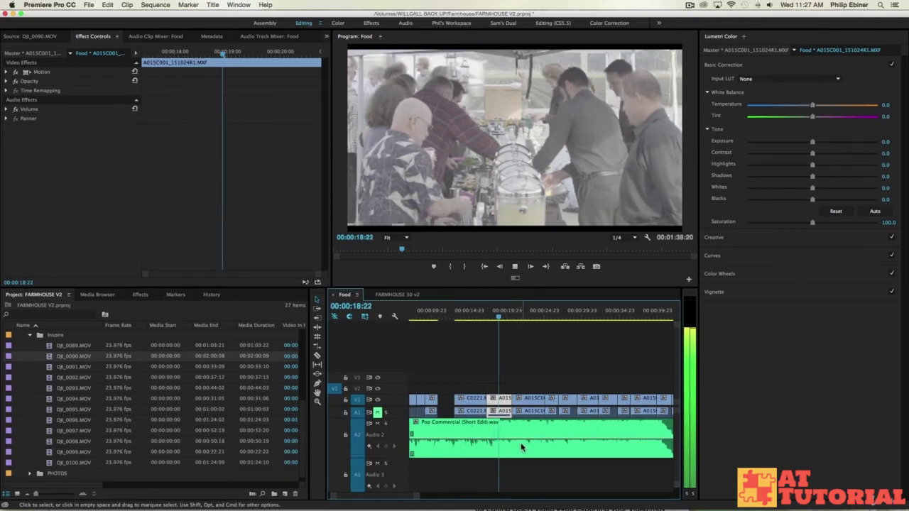
key(c)
click(509, 426)
Step: Find a matching beat in the music near 00:00:28 and move the song's ending section back against the first cut, overwriting the middle portion
drag(525, 315, 562, 317)
key(space)
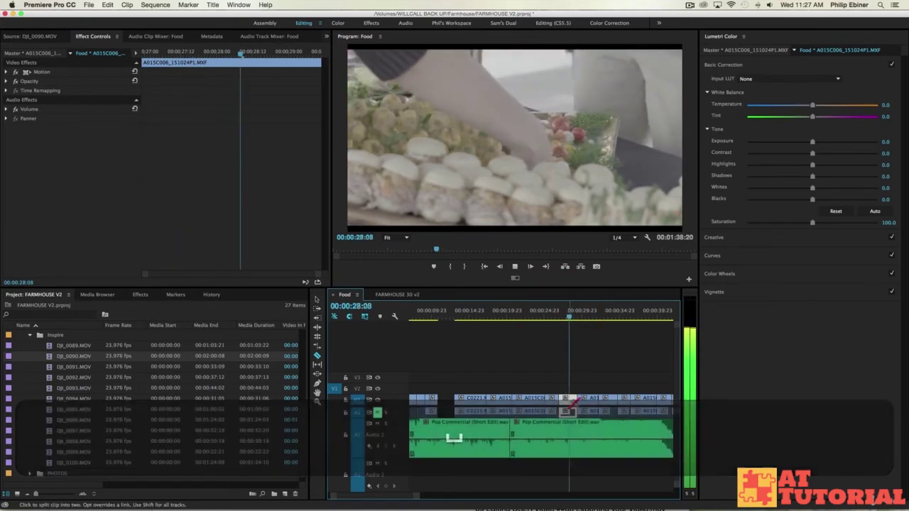
key(space)
key(v)
click(568, 431)
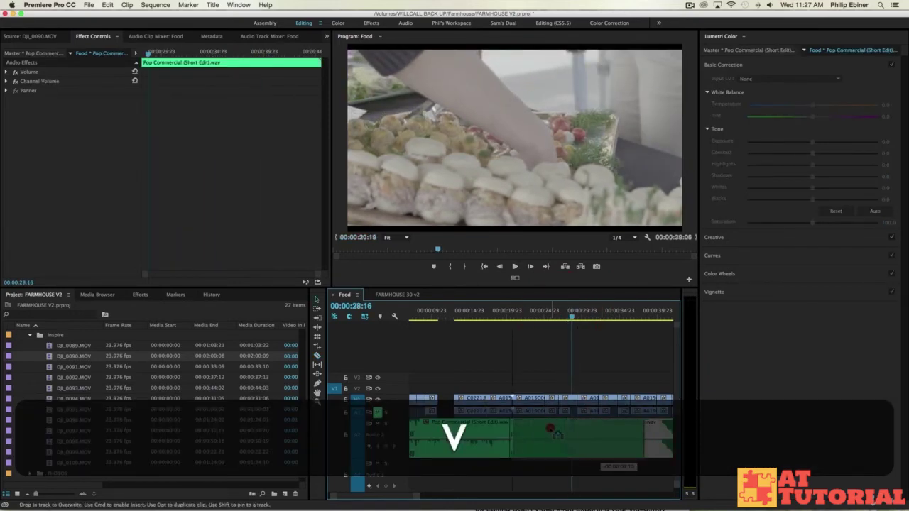
Step: Play across the join between the two music sections around 00:00:20 and inspect its timing up close
click(498, 310)
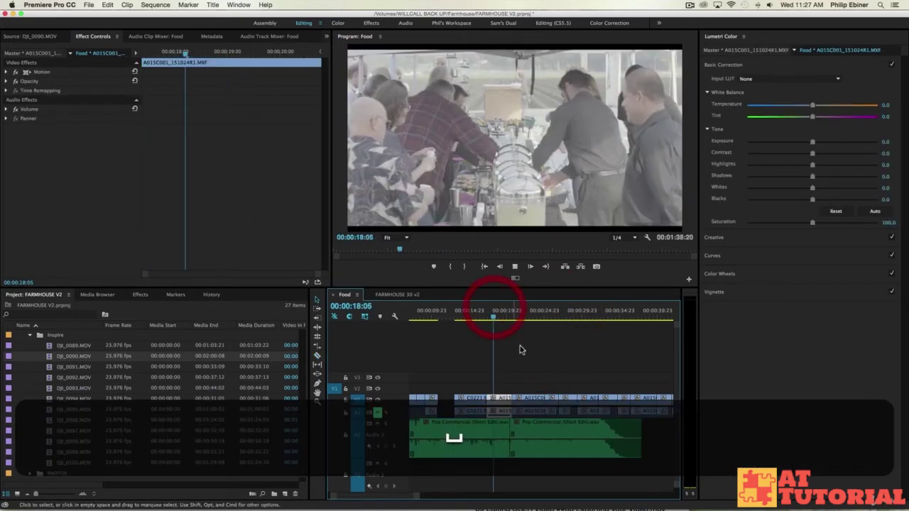
key(space)
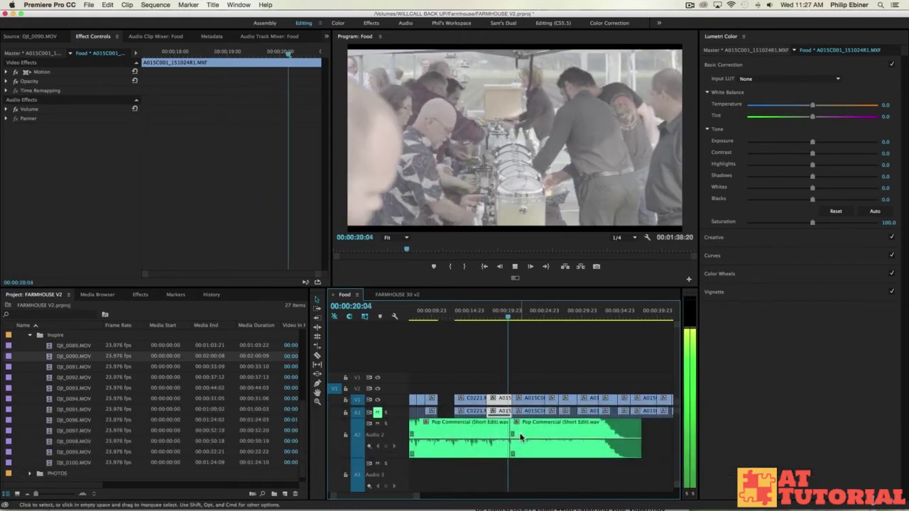
key(space)
key(equal)
key(equal)
key(equal)
key(equal)
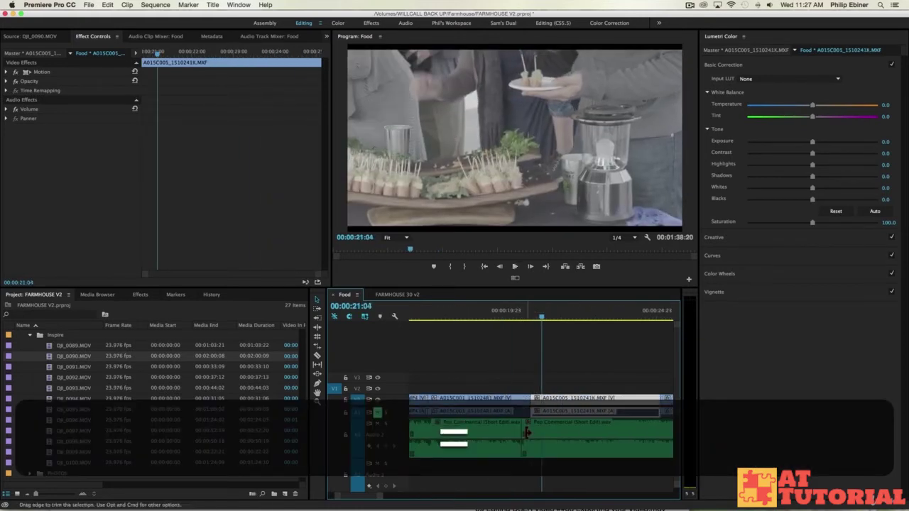
click(510, 434)
scroll(501, 433, up, 2)
click(471, 315)
key(space)
key(space)
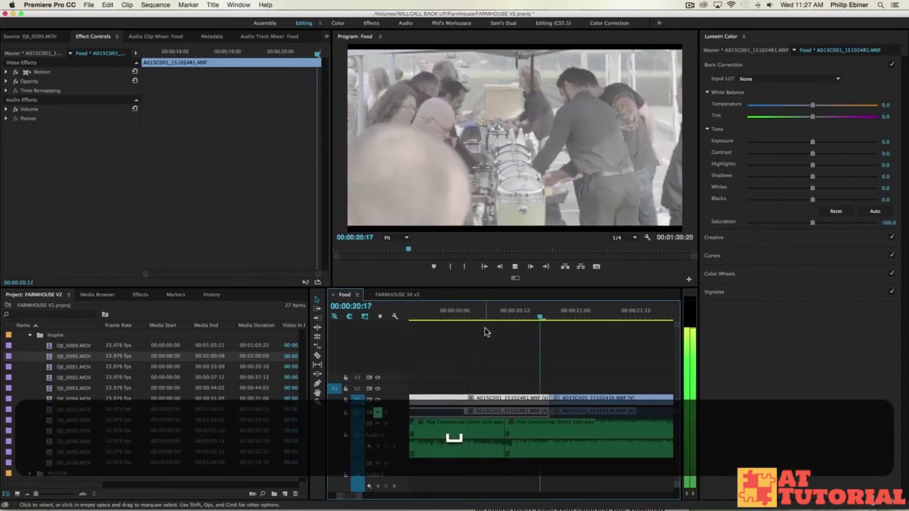
Step: Apply the default Constant Power transition at the music join and shorten it to a duration of 00:00:00:10
right_click(503, 429)
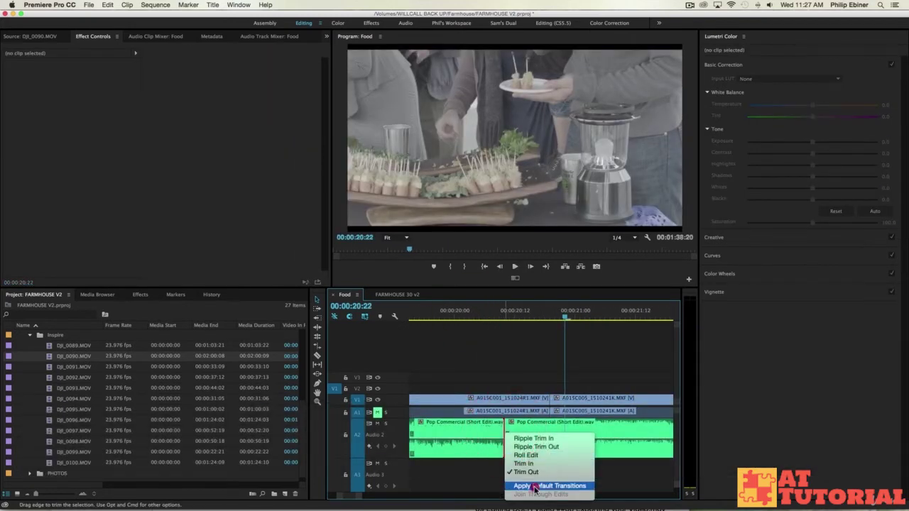
click(538, 485)
drag(565, 437, 530, 445)
Step: Play across the music crossfade and check which food shot falls at the song's ending around 00:00:34:20
click(440, 314)
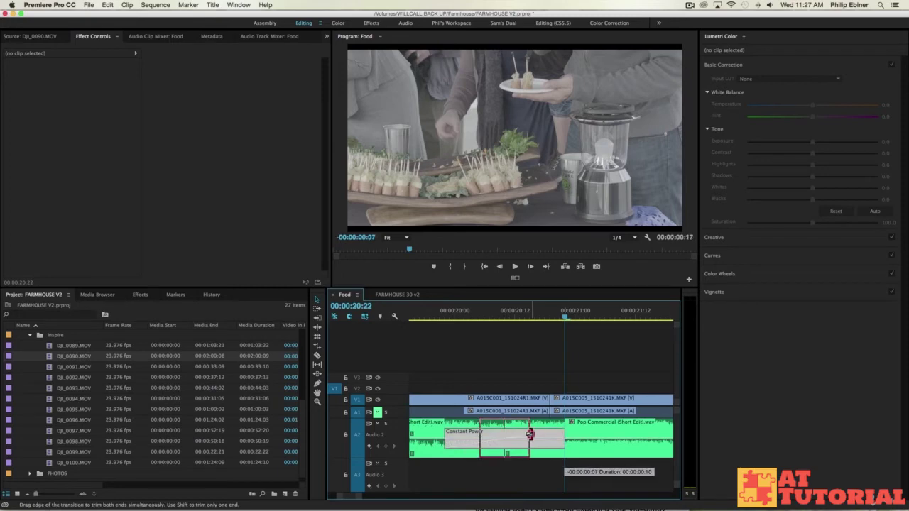
key(space)
scroll(583, 387, down, 3)
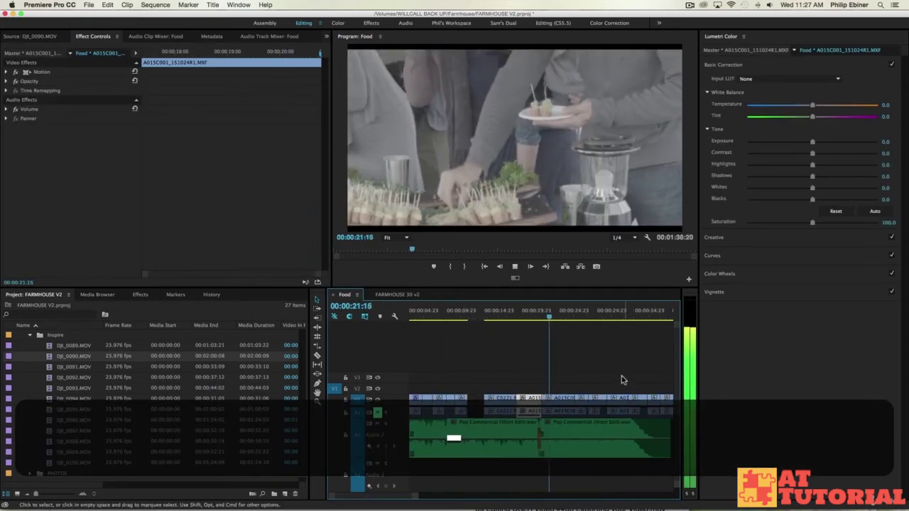
key(minus)
key(space)
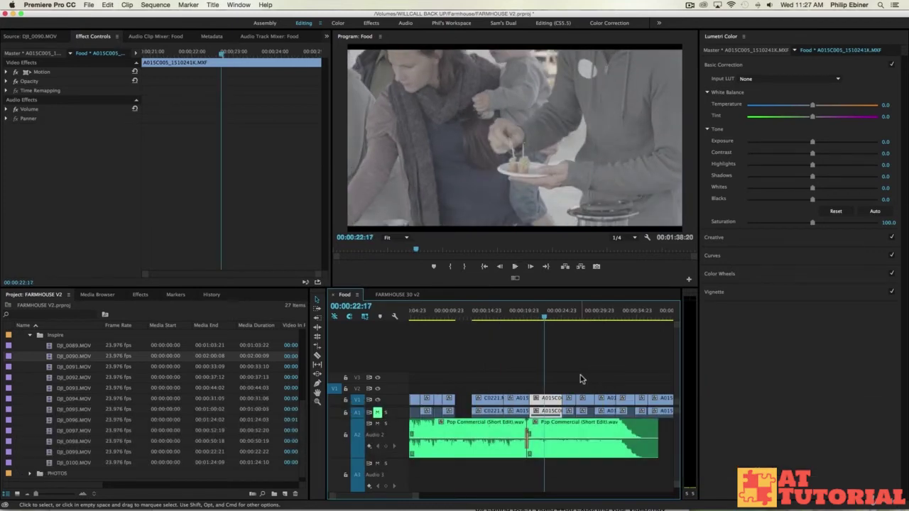
drag(605, 317, 635, 320)
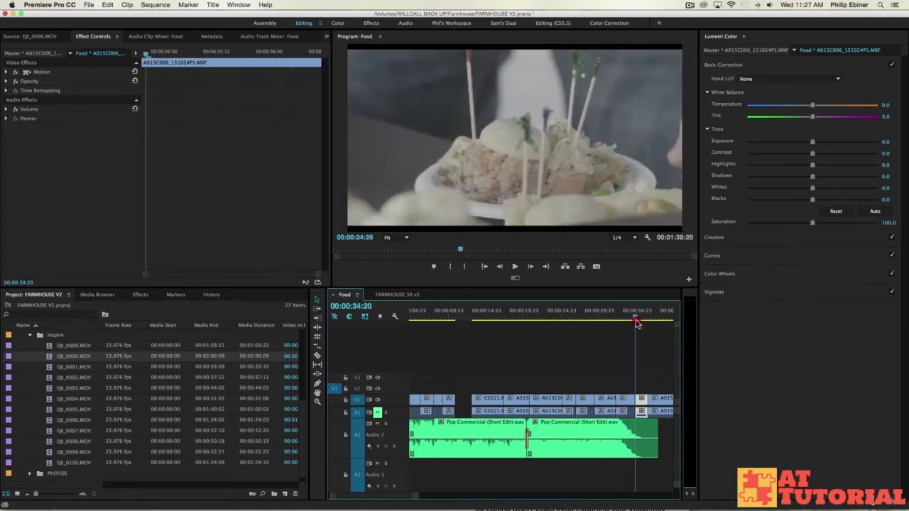
click(541, 360)
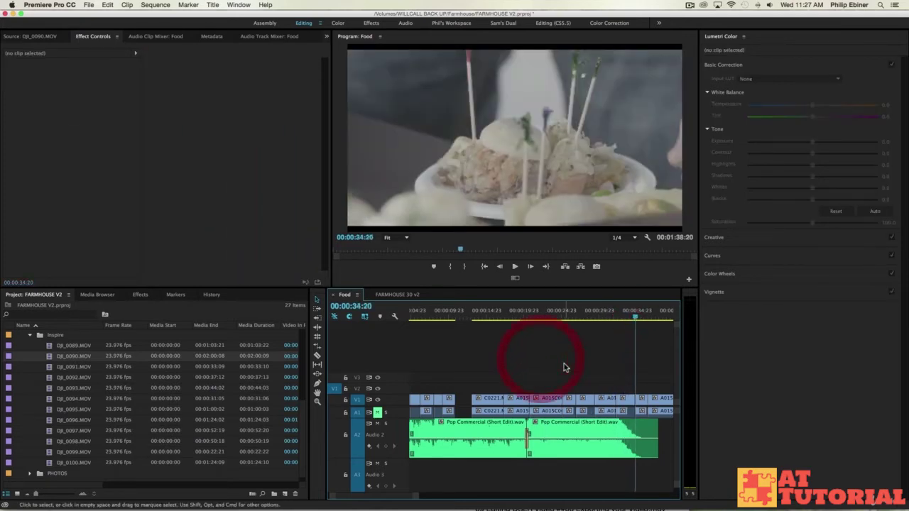
key(minus)
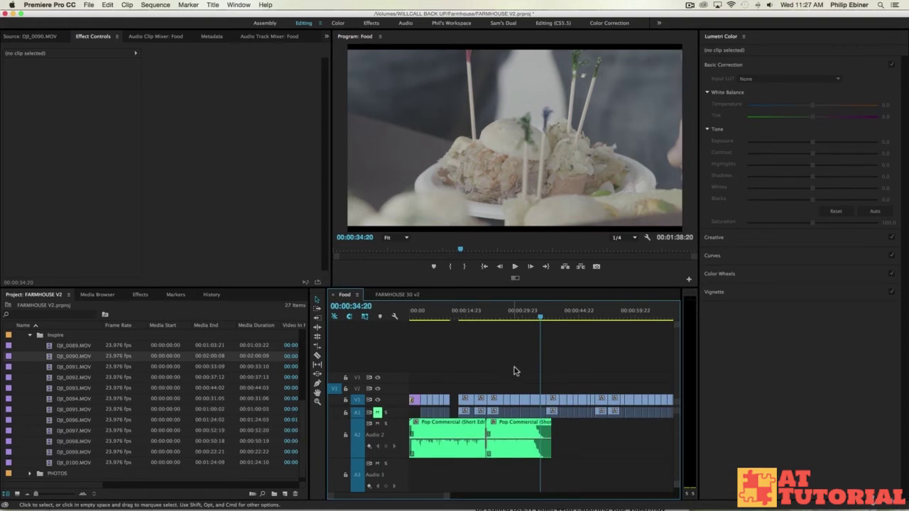
Step: Create a new title named Title 01 with the default video settings, using the Seascape shot at 00:00:03:18 as its background
drag(418, 319, 423, 319)
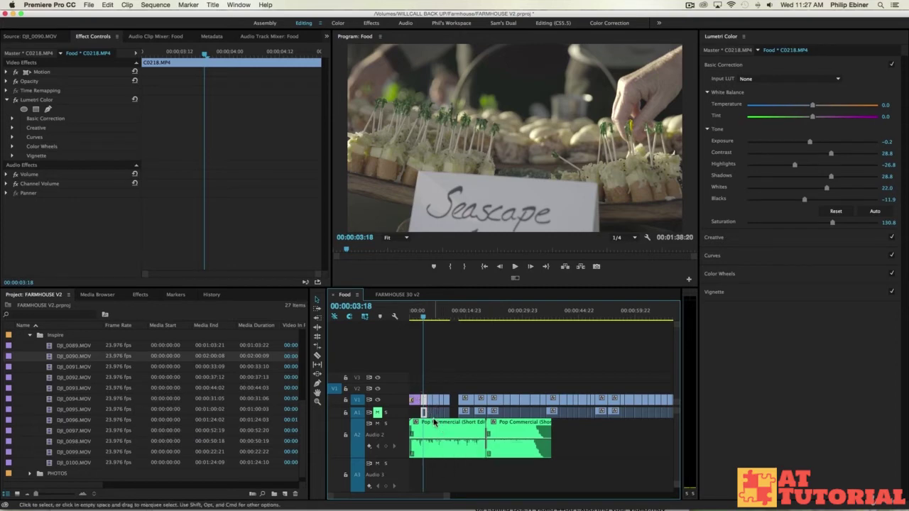
click(285, 495)
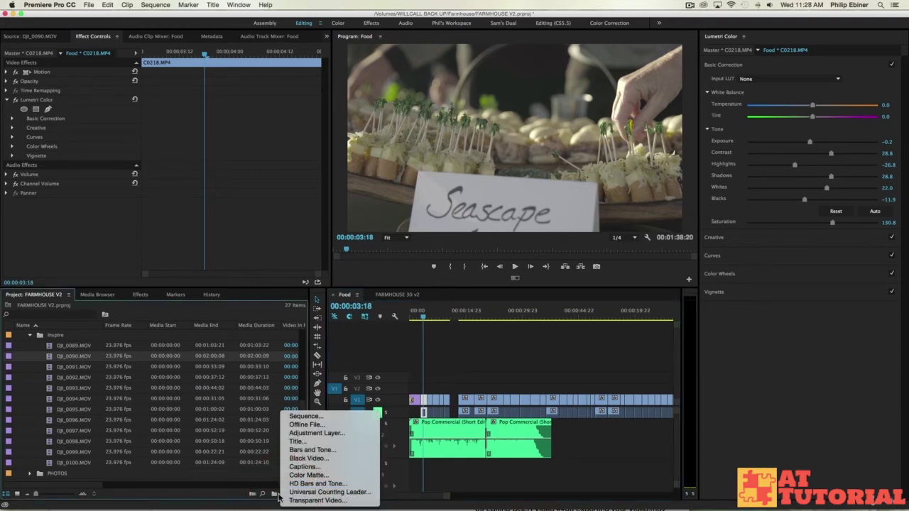
click(297, 442)
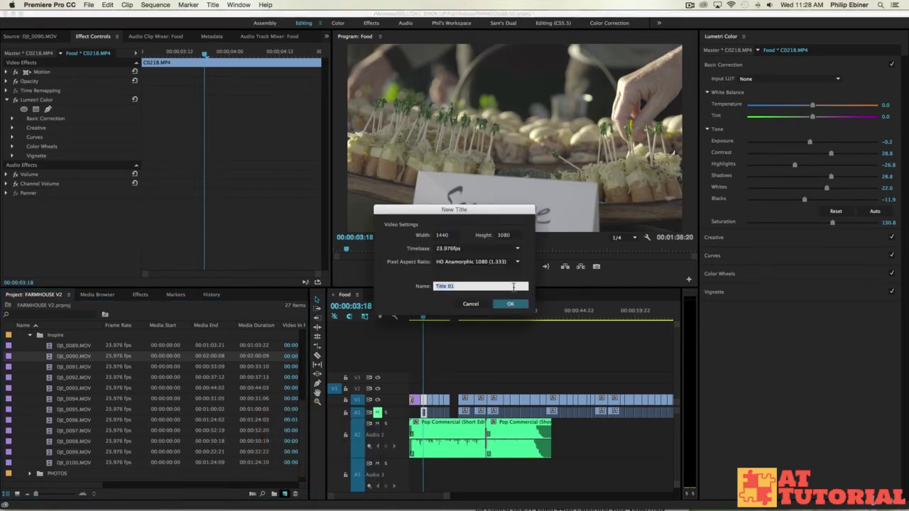
click(524, 305)
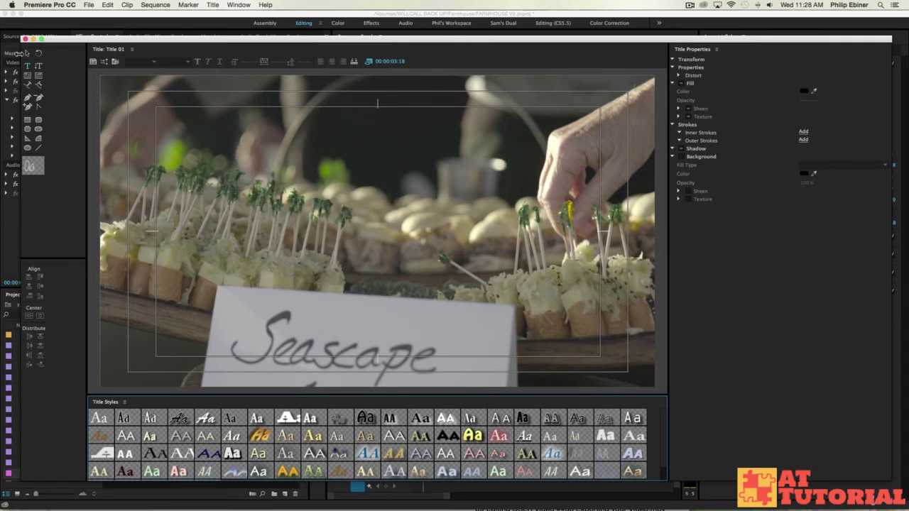
Step: Add the text "Video Title" to the title over the middle of the Seascape shot
click(277, 215)
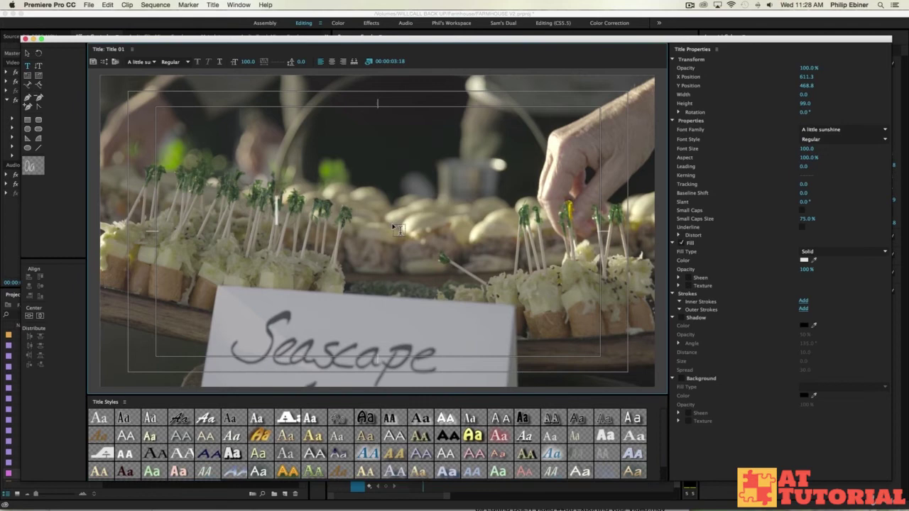
text(V)
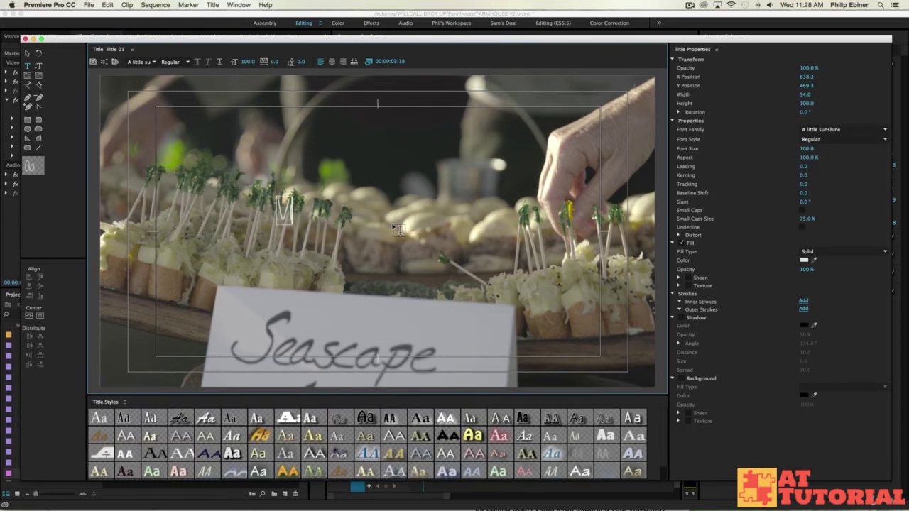
text(Ideo Tite)
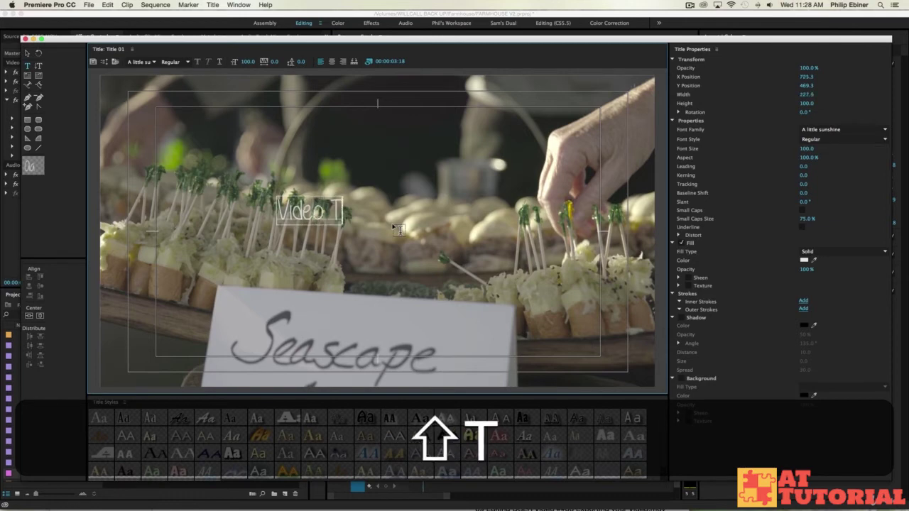
key(BackSpace)
text(le)
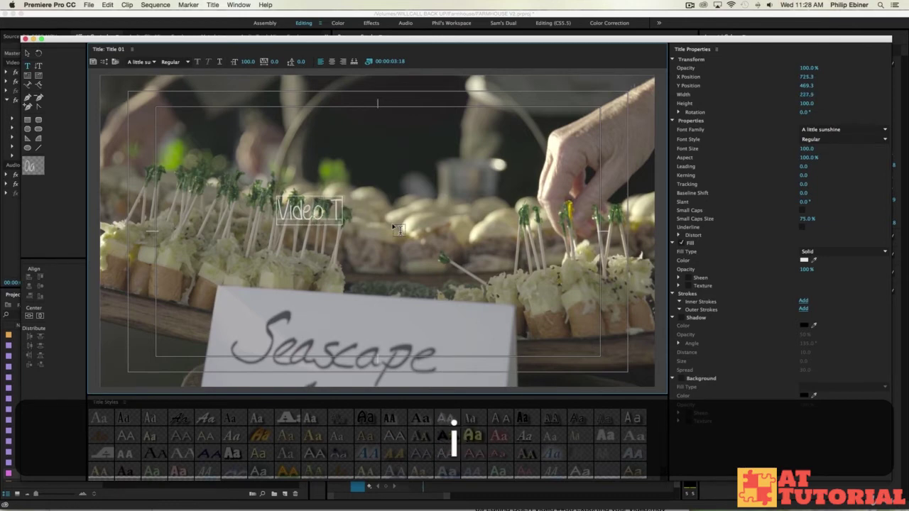
key(super+e)
Step: Set all of the title text to the American Typewriter font in the Condensed Bold style
key(super+a)
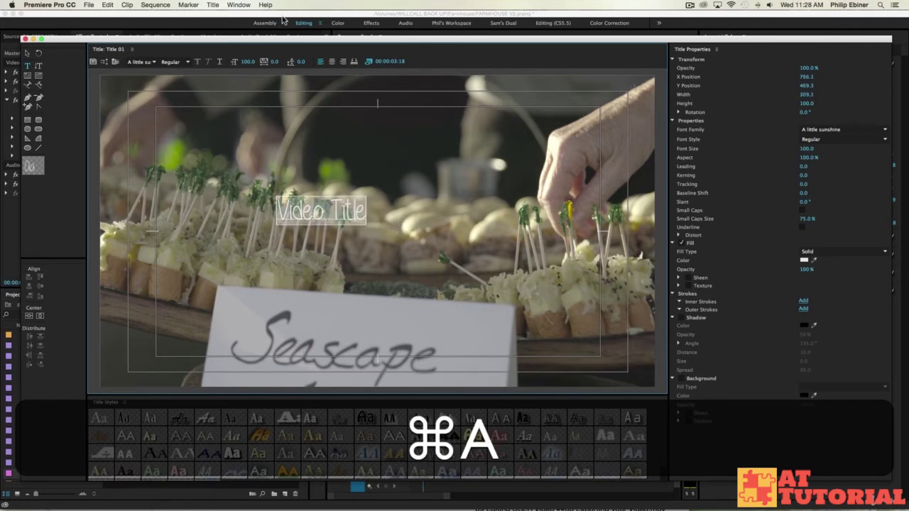
click(153, 63)
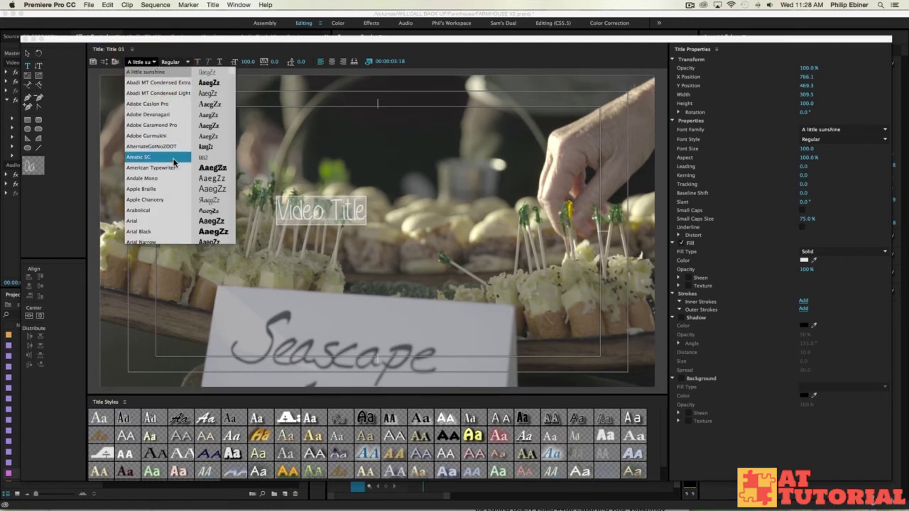
click(174, 168)
click(190, 63)
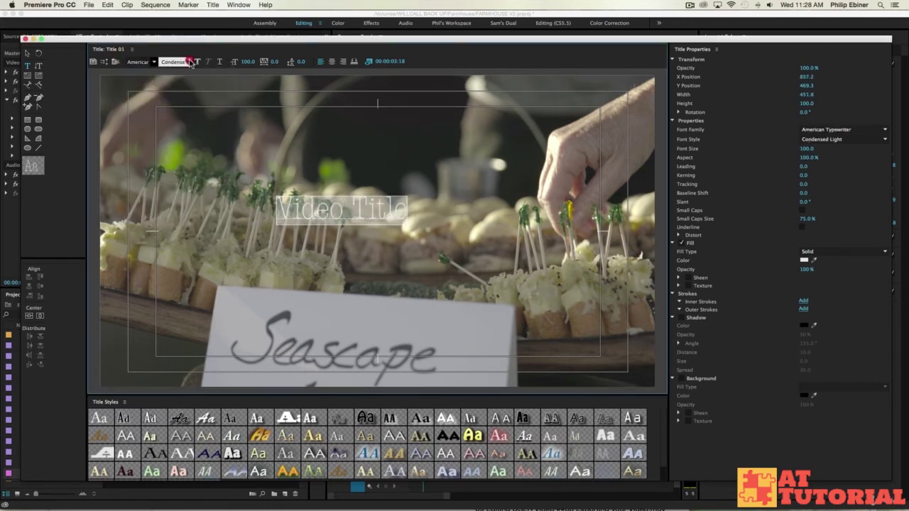
click(206, 92)
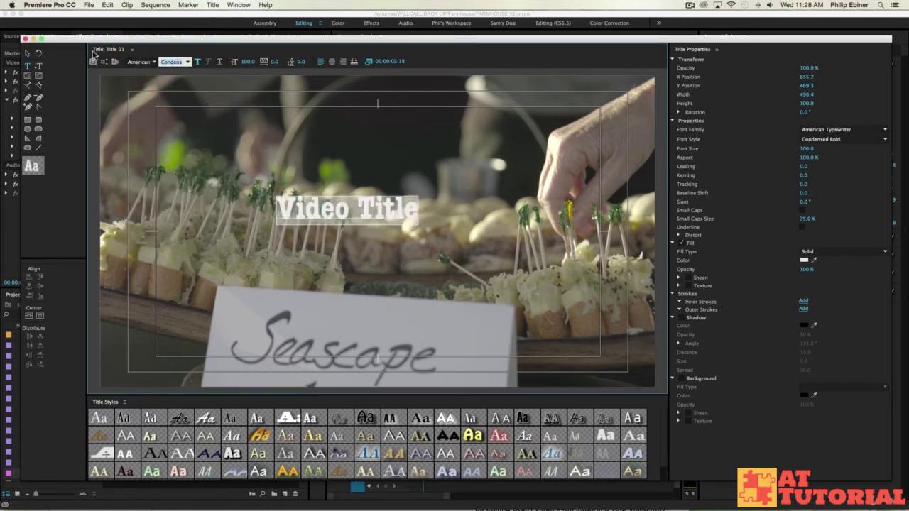
Step: Enlarge the title text to a font size of about 196.8 and move it near the middle of the frame
click(27, 53)
drag(417, 194, 552, 140)
drag(460, 208, 428, 229)
Step: Try a red fill color on the title text and undo the color change
click(804, 260)
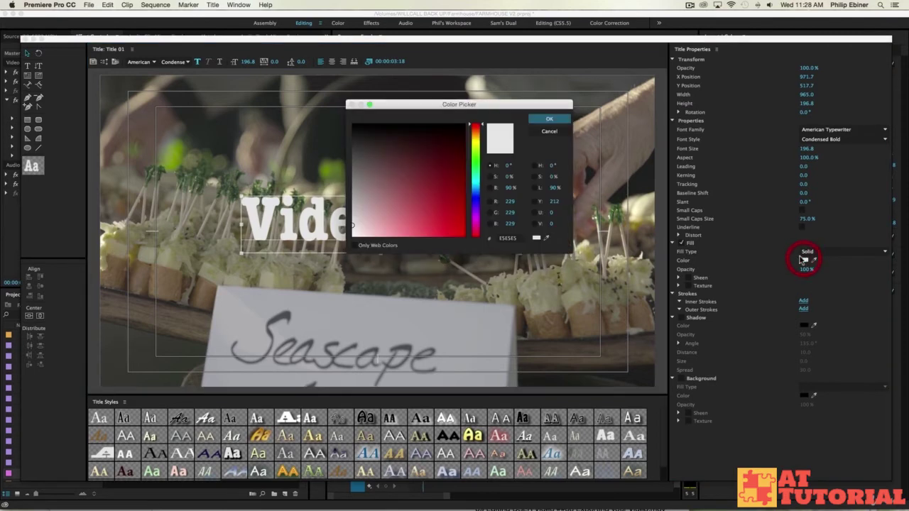
drag(441, 190, 444, 206)
click(444, 219)
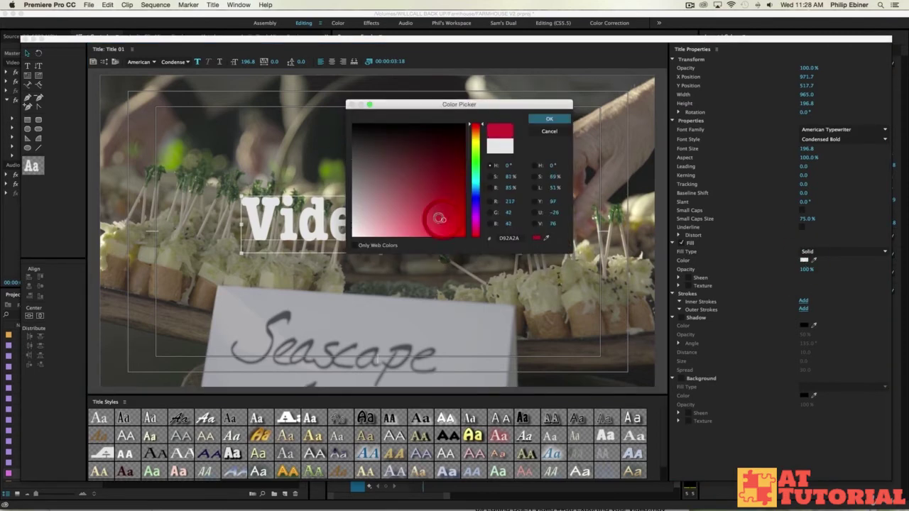
click(548, 119)
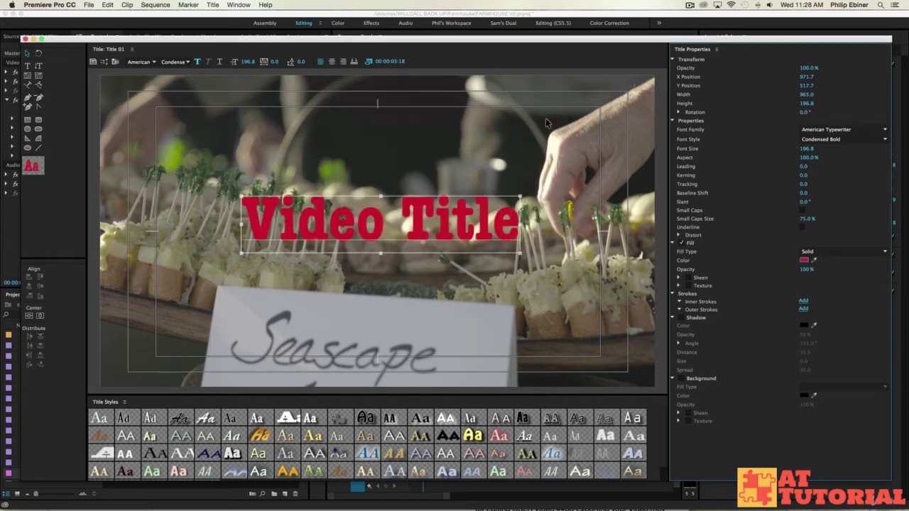
key(super+z)
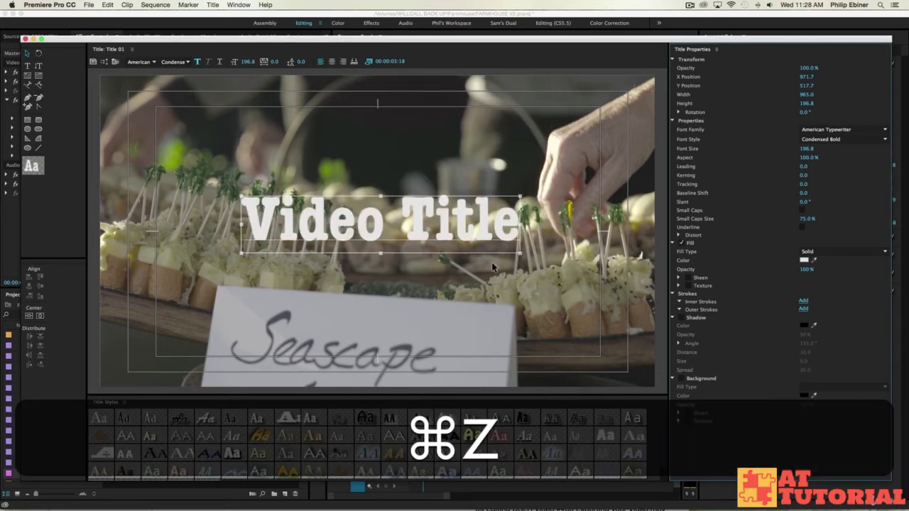
Step: Turn on the default shadow for the title text and center the text horizontally and vertically in the frame
click(681, 318)
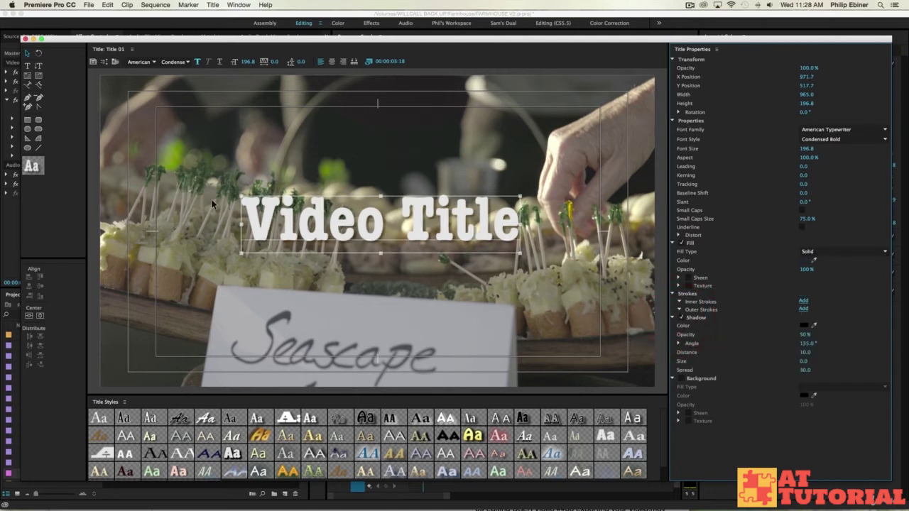
click(40, 317)
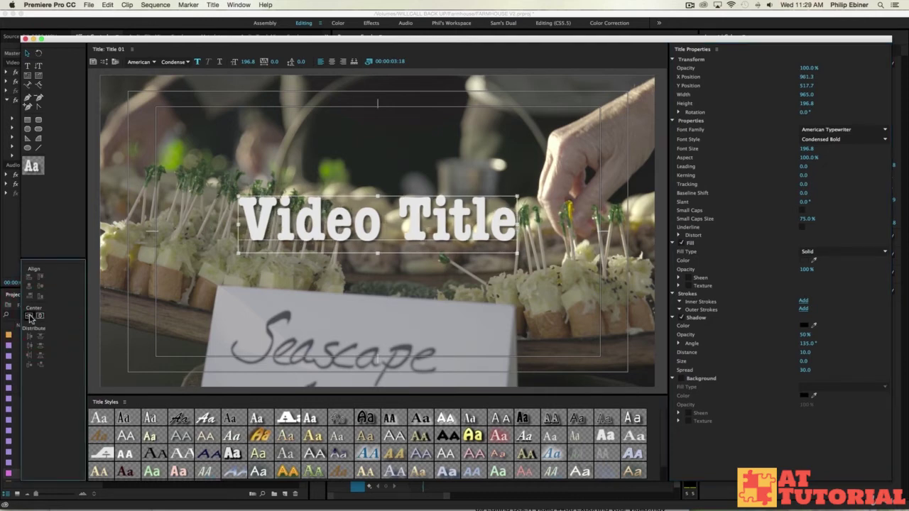
click(29, 315)
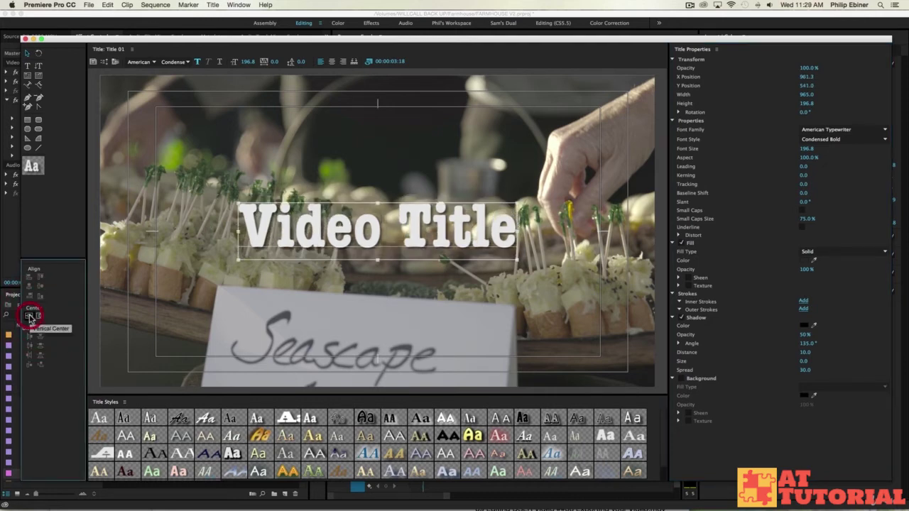
Step: Close the title editor and place Title 01 on video track V2 above the opening aerial clip at the sequence start
click(25, 38)
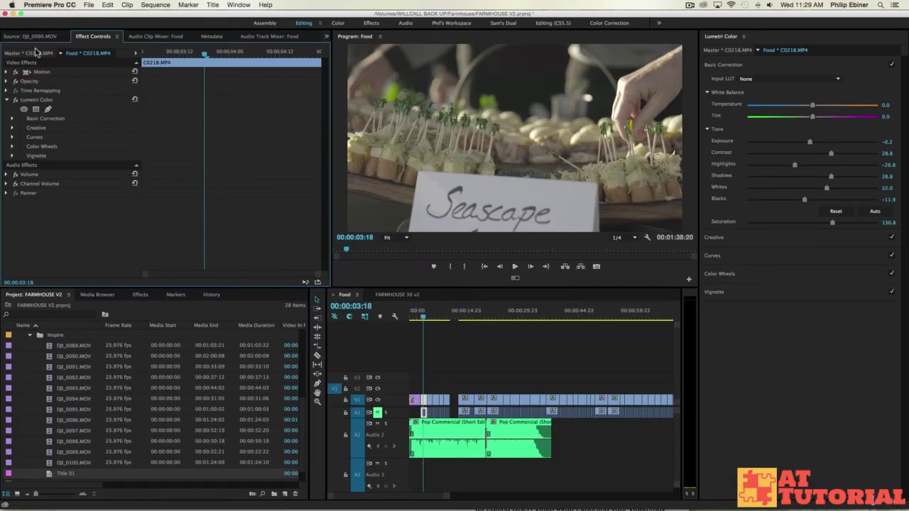
scroll(103, 390, up, 5)
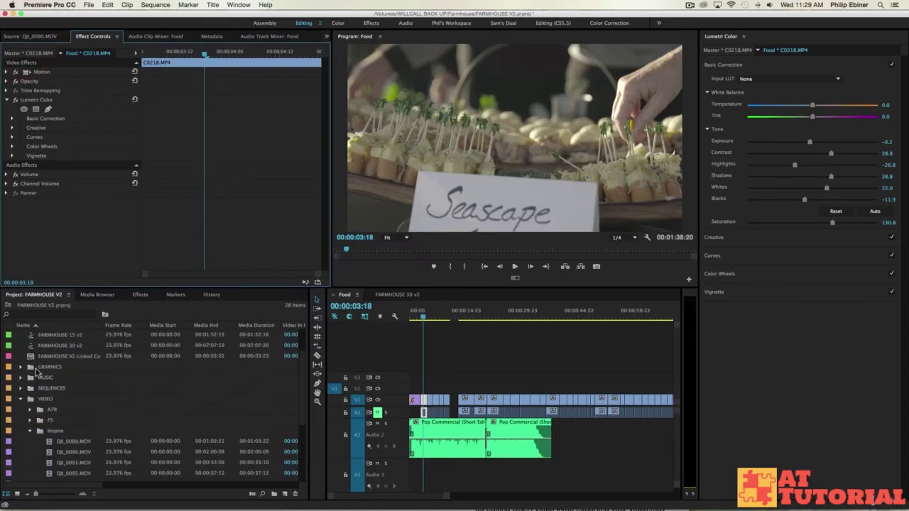
scroll(49, 418, down, 5)
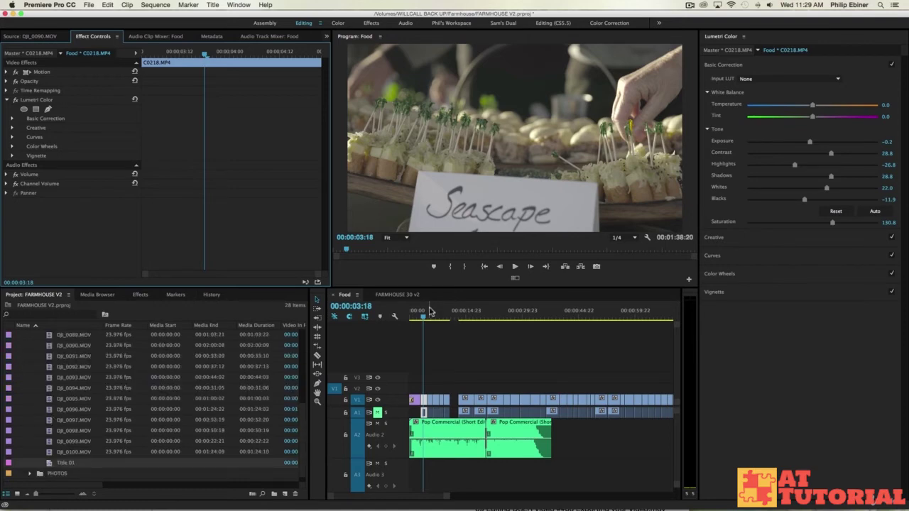
drag(420, 322, 417, 322)
drag(62, 465, 416, 391)
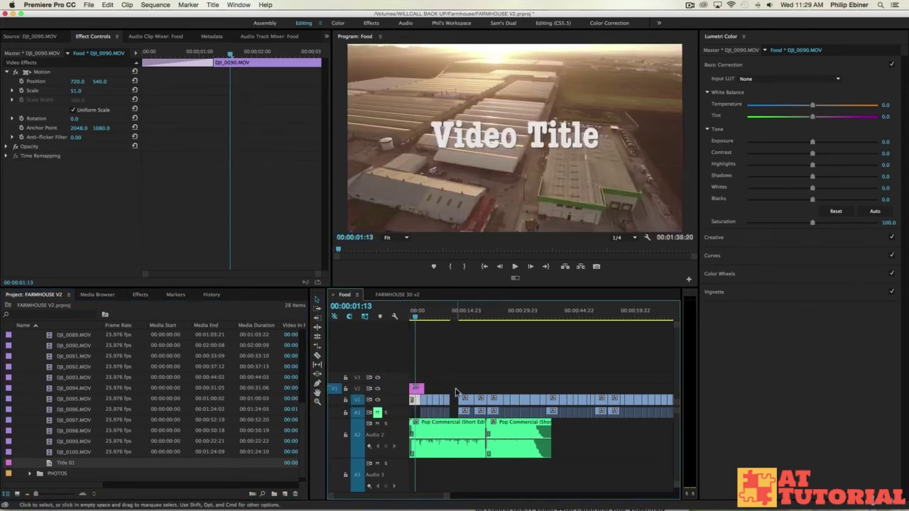
Step: Preview the title over the opening clip and apply the default transition to the start of Title 01
key(equal)
key(equal)
key(equal)
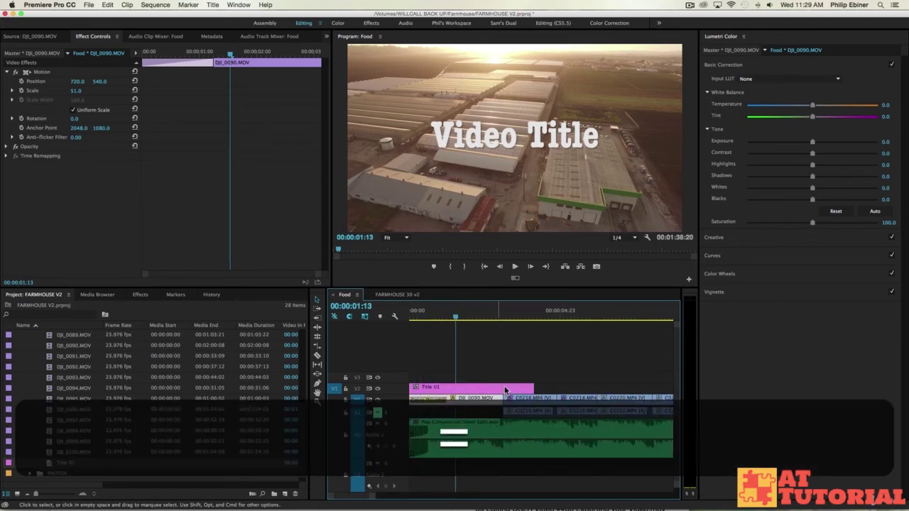
drag(468, 312, 410, 314)
click(519, 360)
key(space)
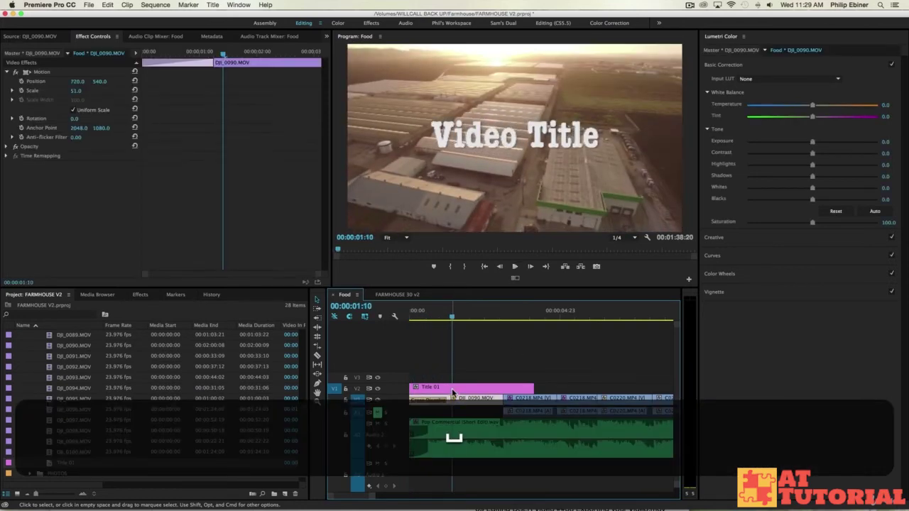
click(450, 387)
right_click(412, 386)
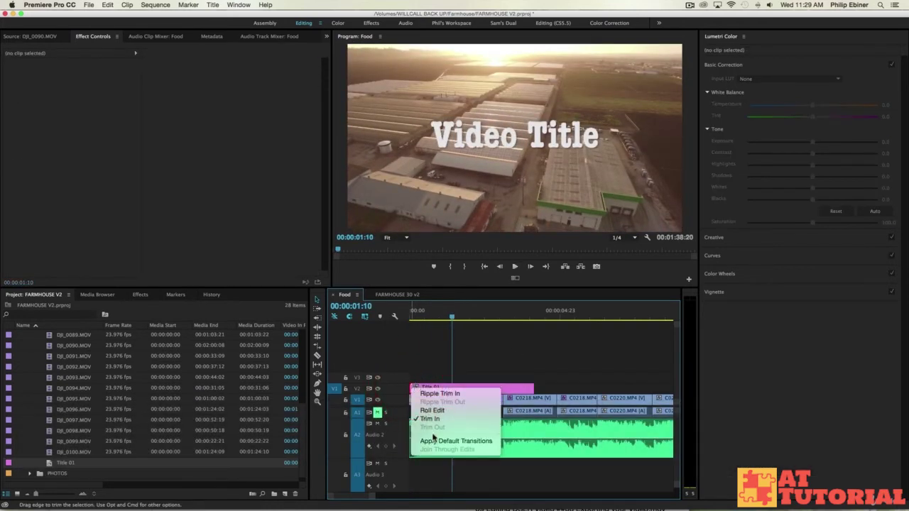
click(442, 440)
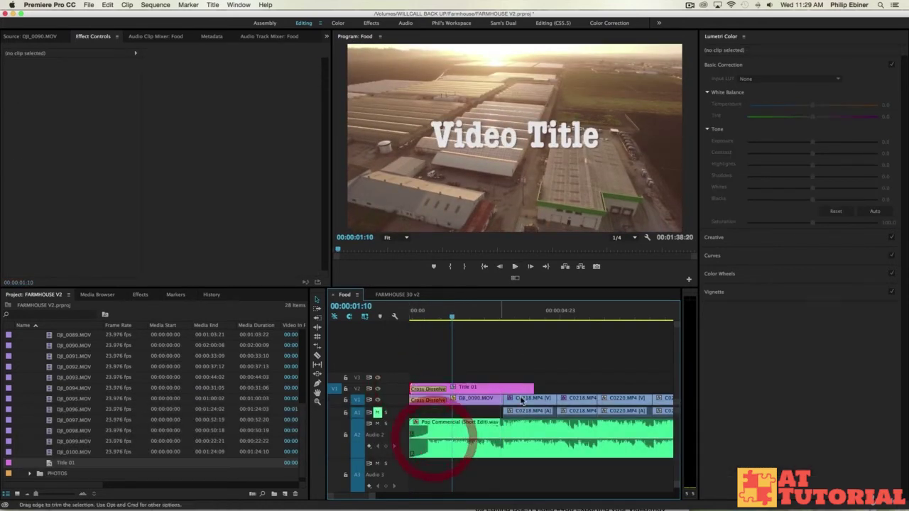
Step: Trim the end of Title 01 to match the end of the opening aerial clip and play back the result
click(418, 321)
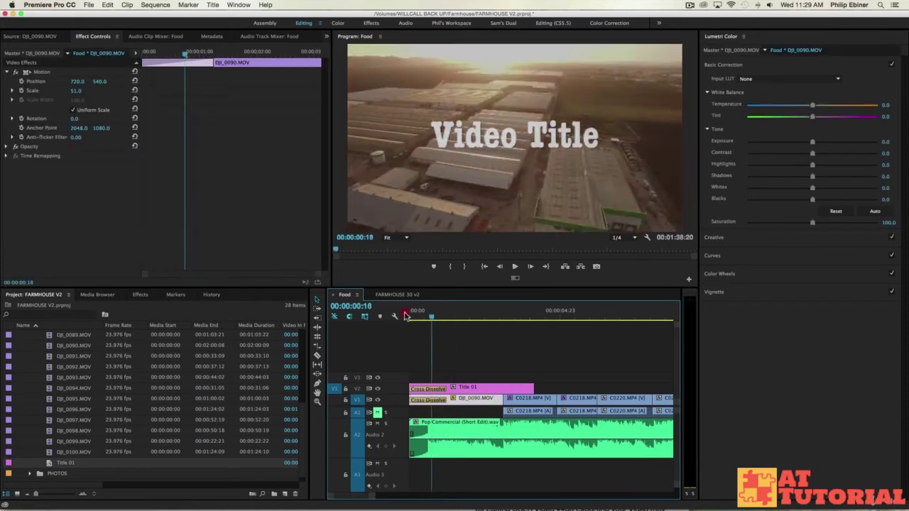
key(space)
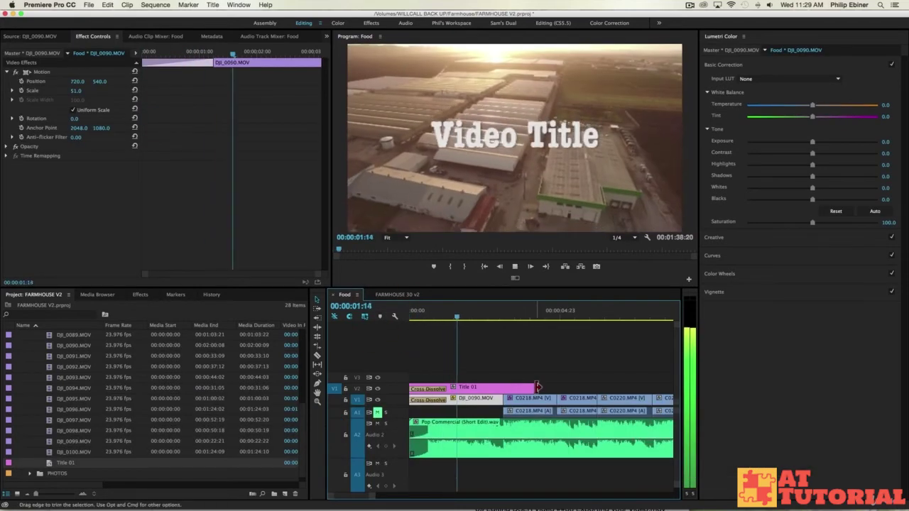
drag(537, 388, 502, 388)
click(480, 317)
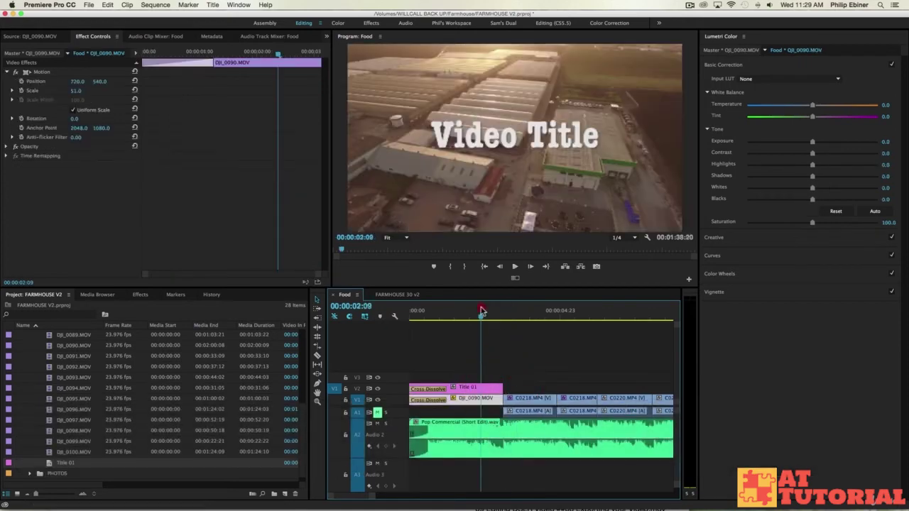
key(space)
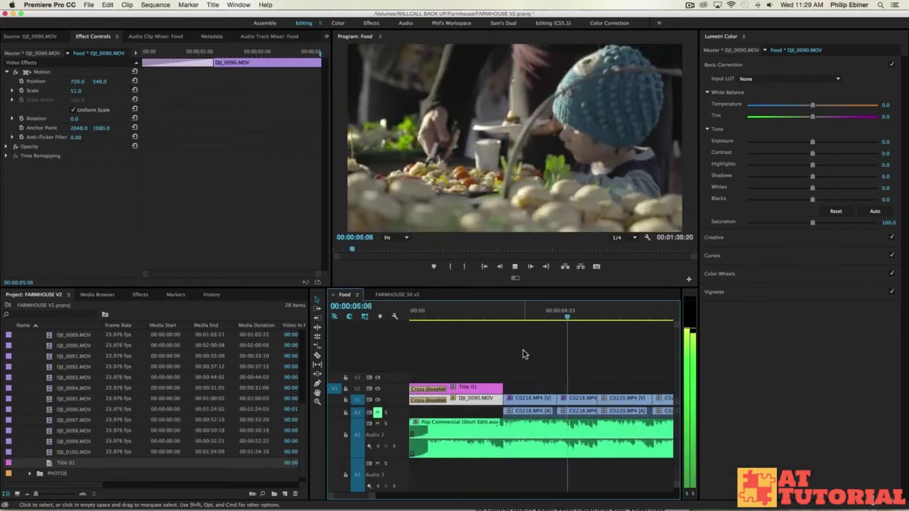
key(space)
Step: Play through the FARMHOUSE 30 v2 sequence to examine its opening and how the interview section combines with the b-roll and music
click(397, 294)
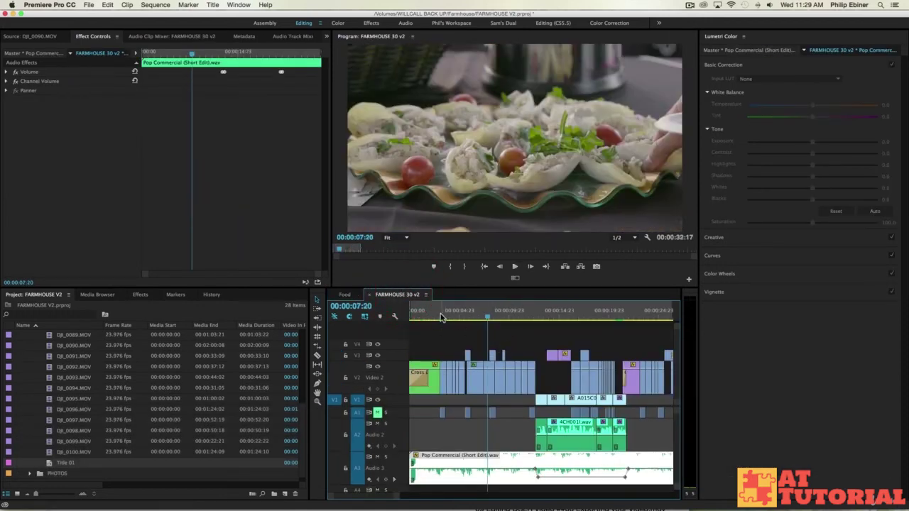
key(Home)
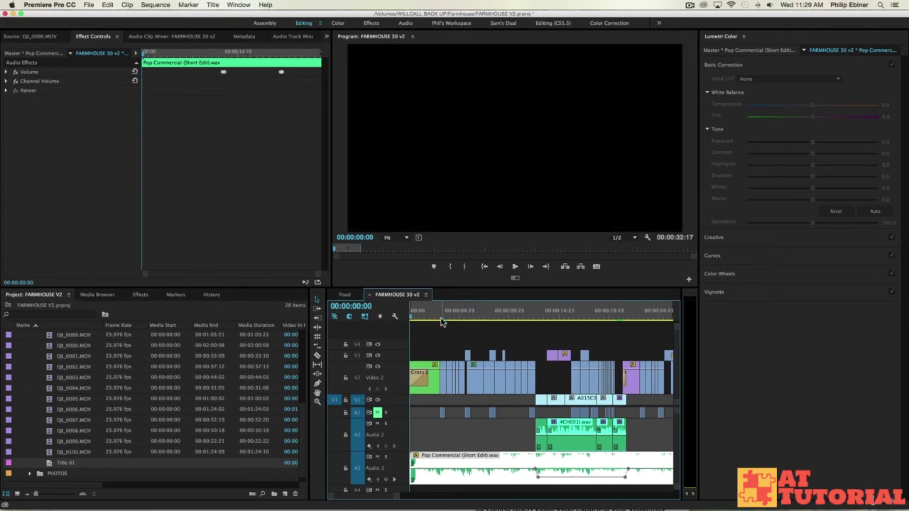
key(space)
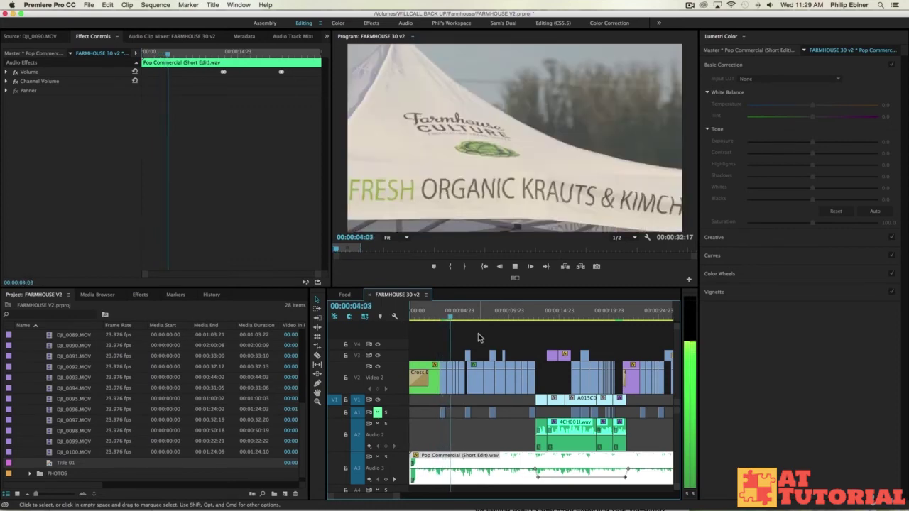
key(space)
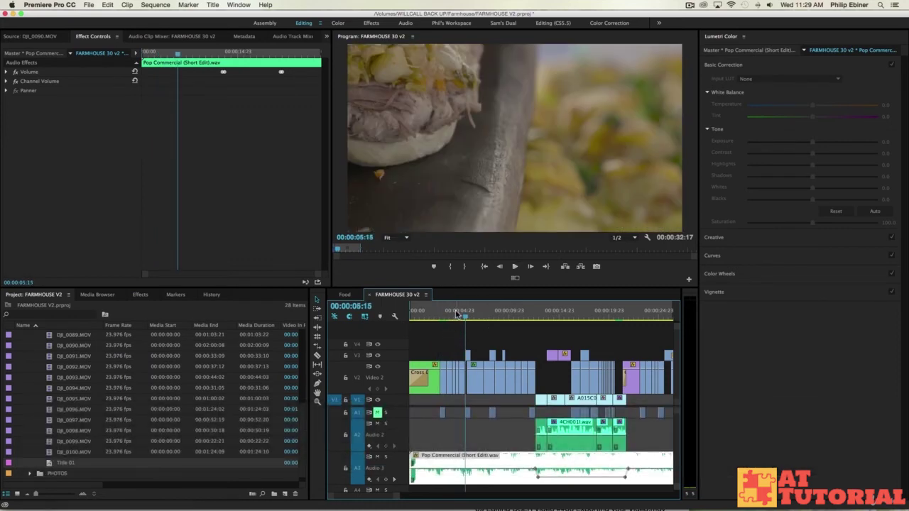
click(531, 315)
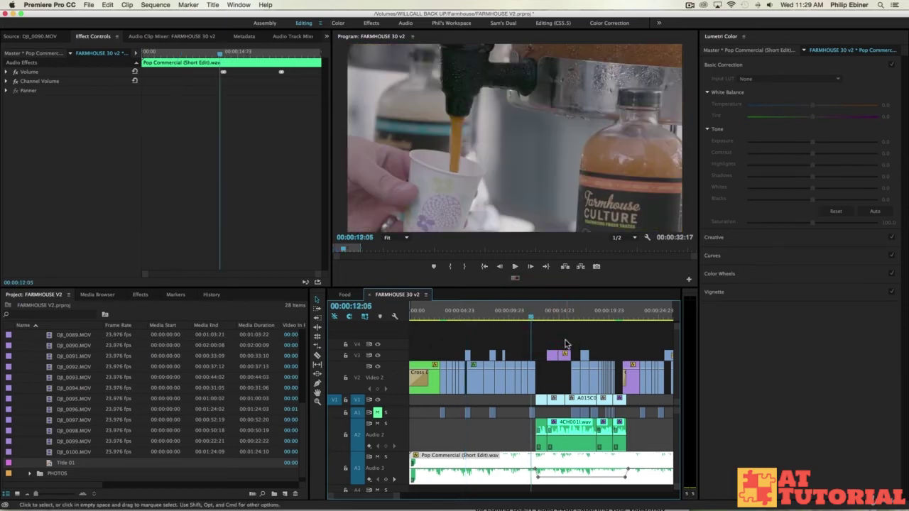
scroll(566, 344, right, 2)
key(equal)
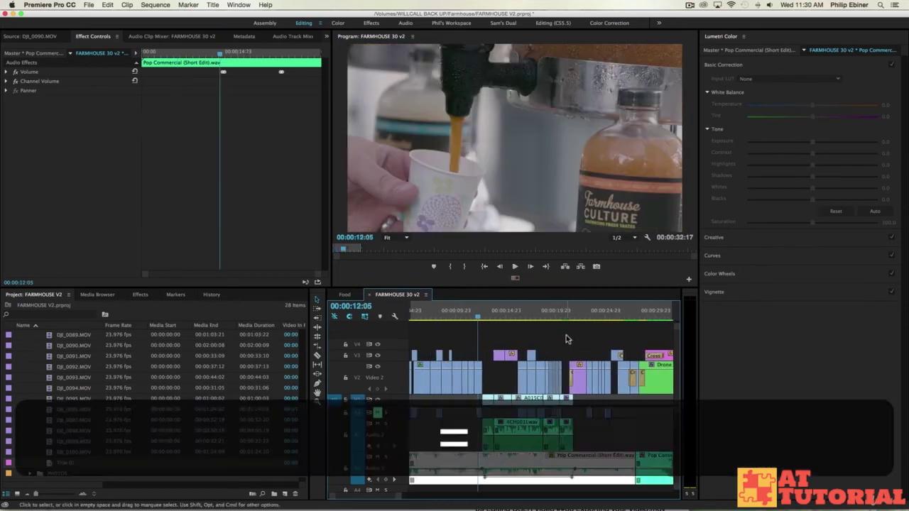
key(space)
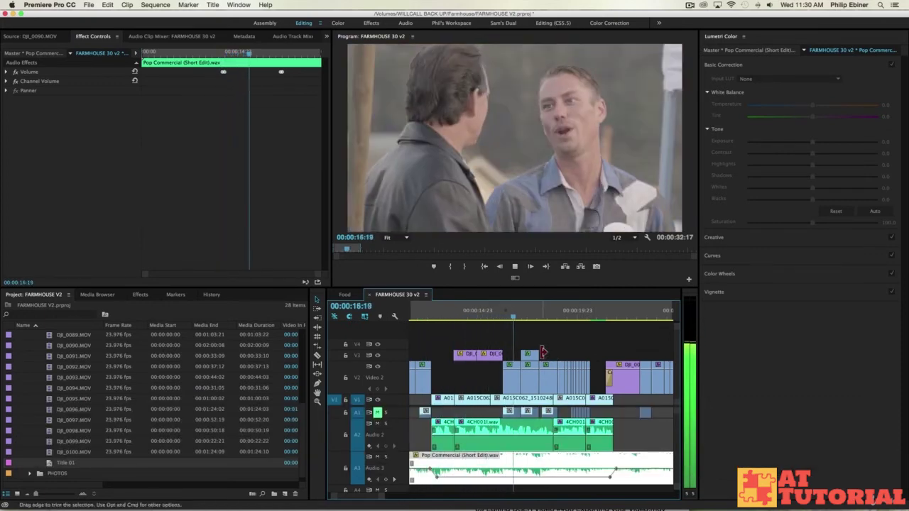
key(space)
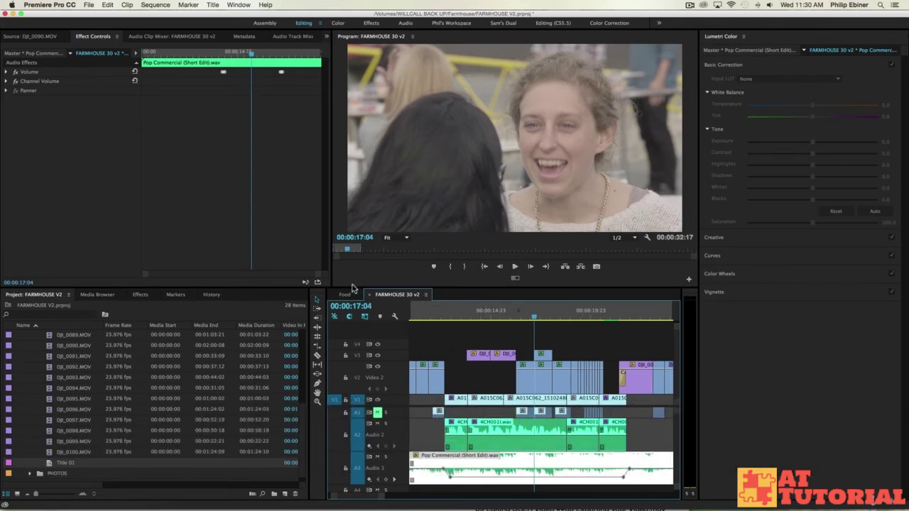
Step: Copy the interview video clips and their 4CH audio from the FARMHOUSE 30 v2 sequence
drag(453, 391, 501, 435)
super+click(501, 434)
shift+click(449, 389)
shift+click(599, 432)
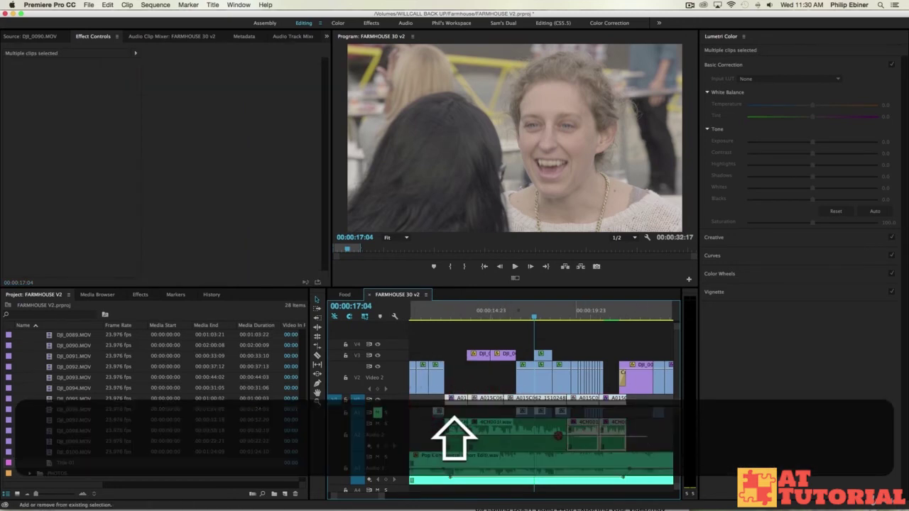
key(shift+super+c)
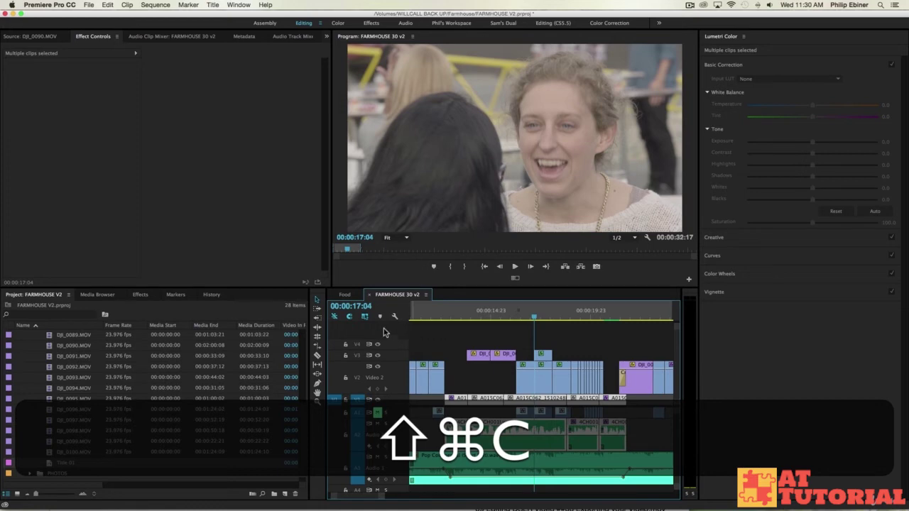
Step: Return to the Food sequence, close the Lumetri Color panel and paste the interview clips just past the last clip
click(343, 294)
key(backslash)
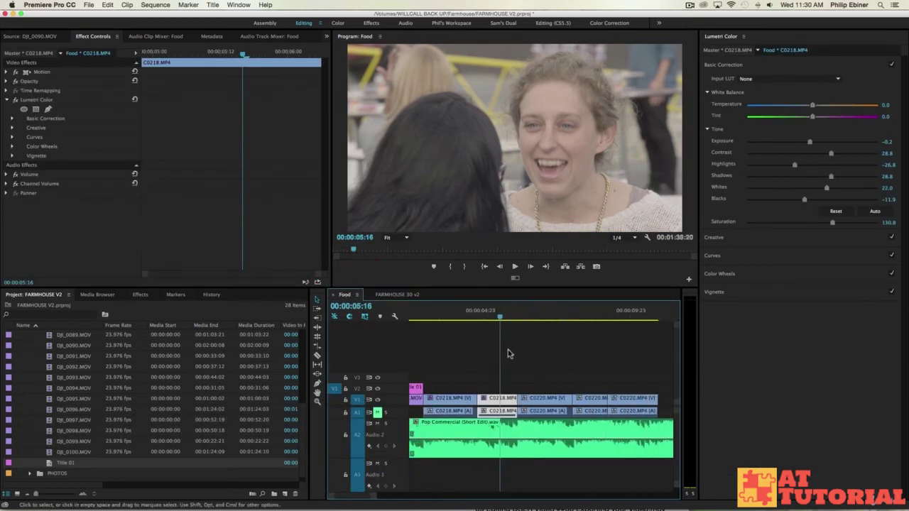
key(minus)
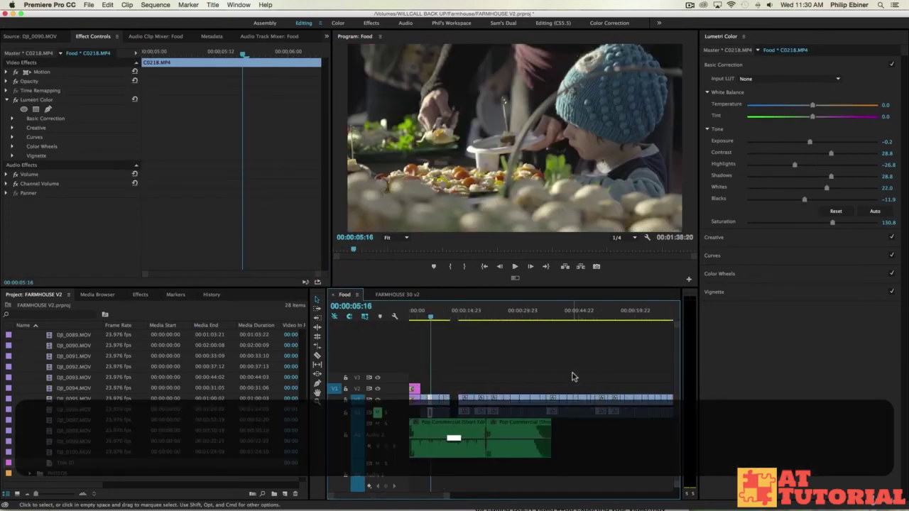
scroll(573, 377, right, 5)
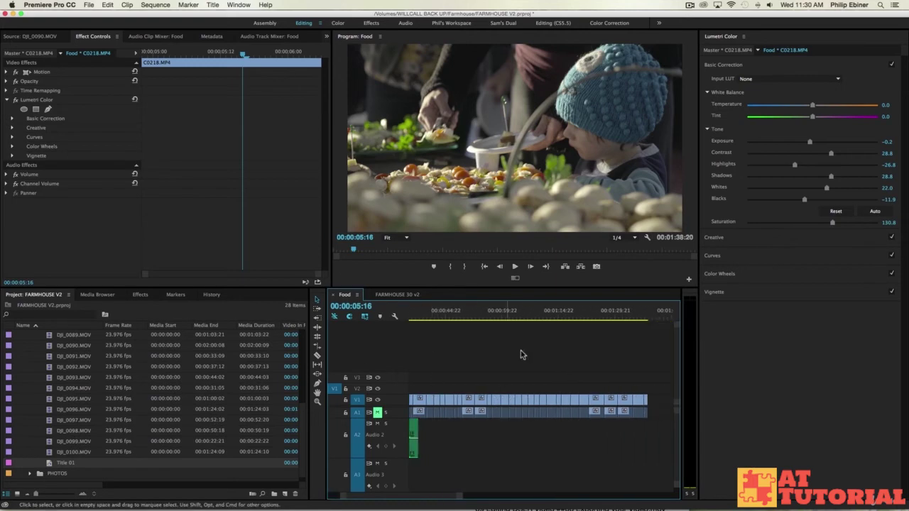
right_click(719, 37)
click(739, 45)
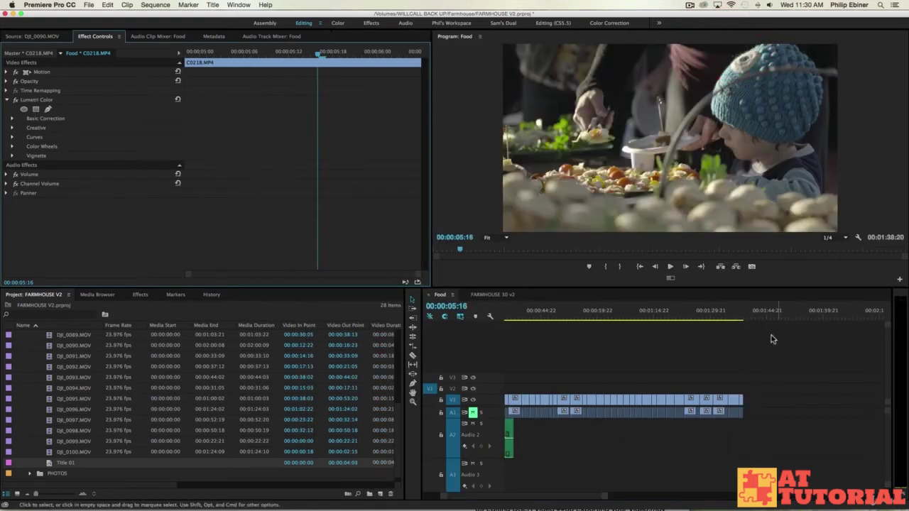
click(752, 317)
key(super+v)
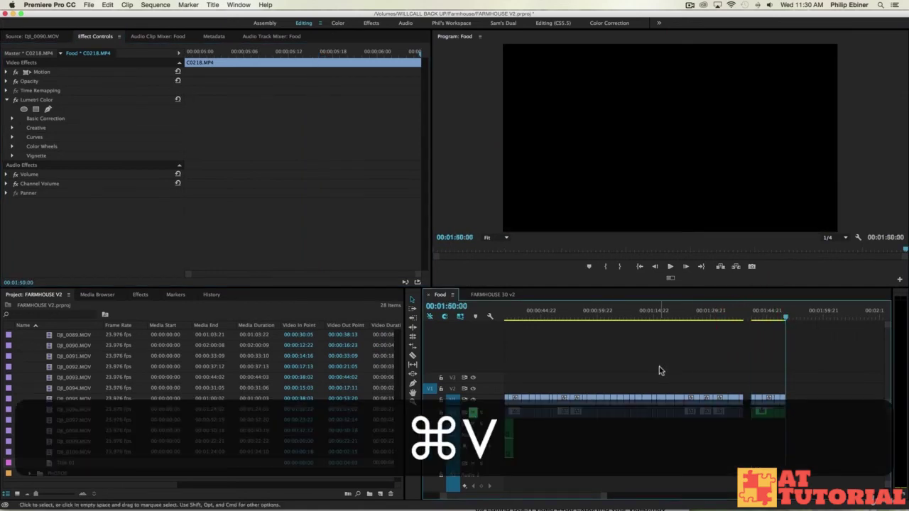
Step: Shift the remaining unused clips after the opening montage further along the Food timeline to open a gap for the interview
scroll(659, 366, up, 5)
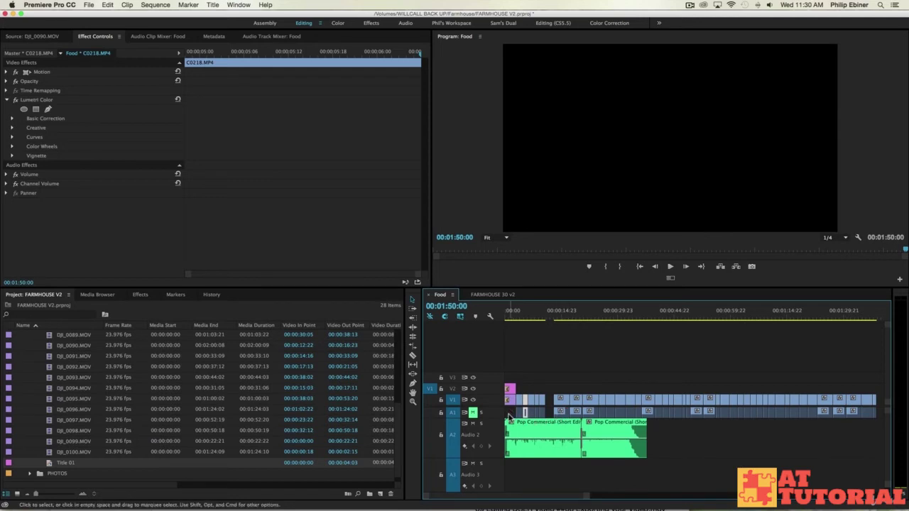
drag(558, 394, 874, 403)
scroll(789, 418, down, 3)
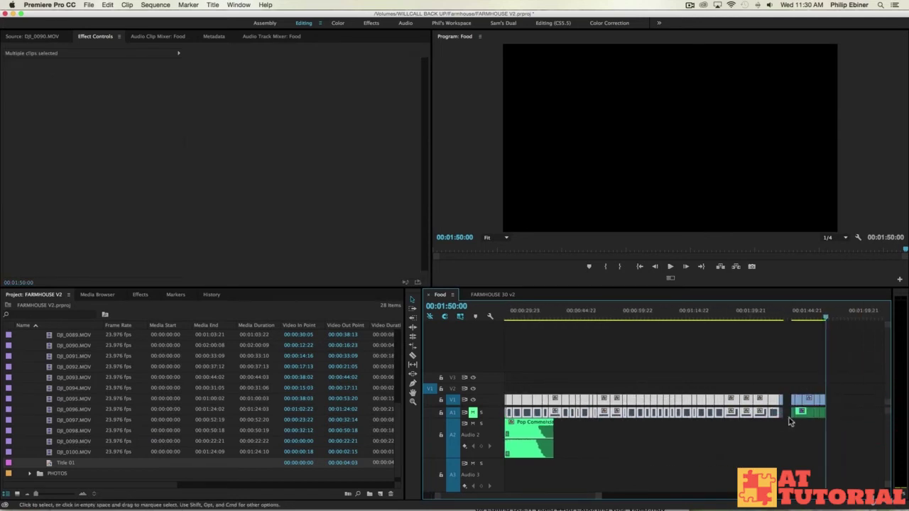
key(minus)
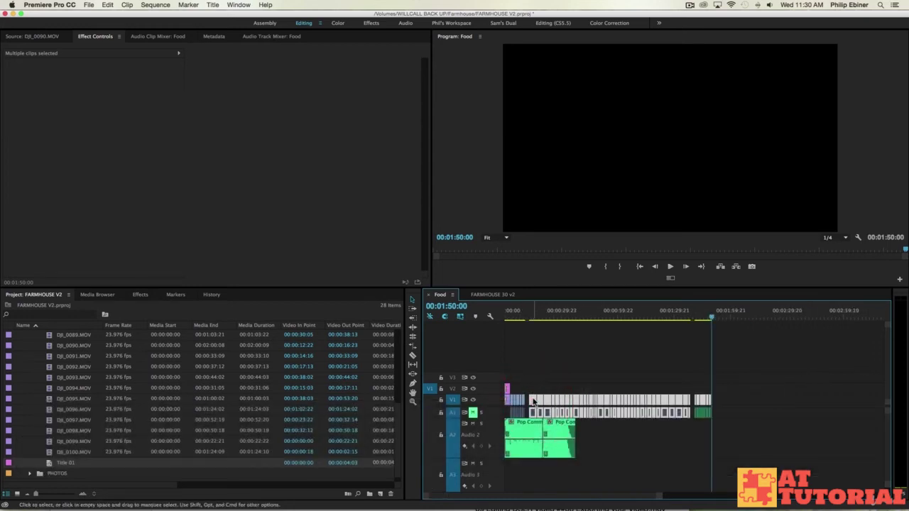
click(575, 394)
key(super+z)
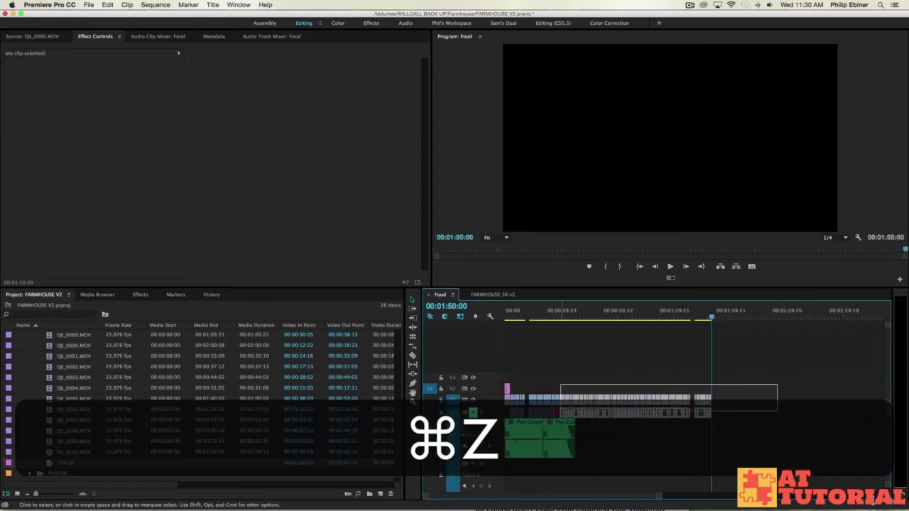
drag(580, 413, 641, 415)
Step: Move the pasted interview clips into the gap so they start directly after the opening food montage
drag(811, 432, 532, 395)
click(529, 315)
key(=)
key(=)
key(=)
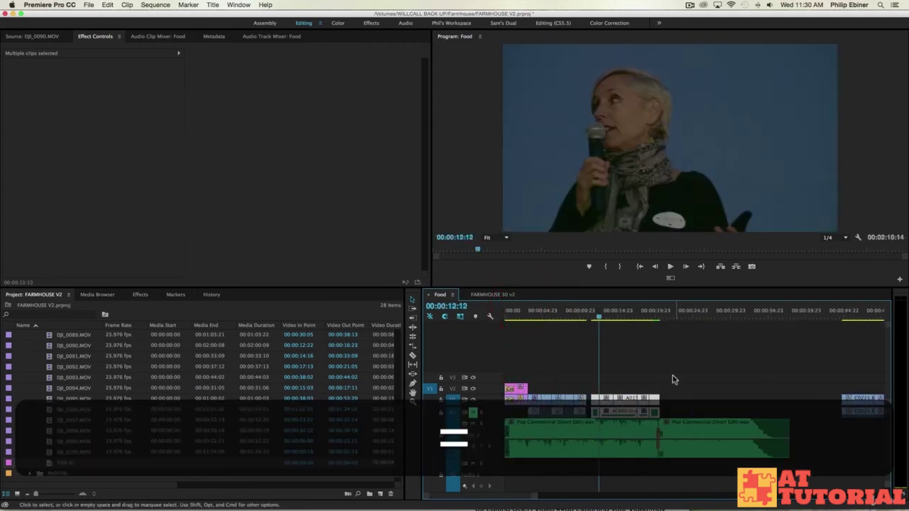
drag(676, 401, 680, 401)
click(656, 313)
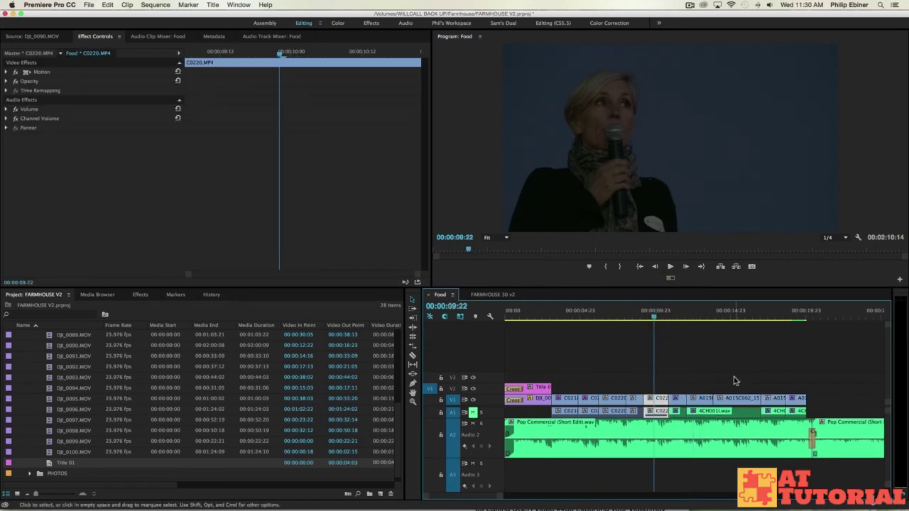
scroll(746, 380, right, 2)
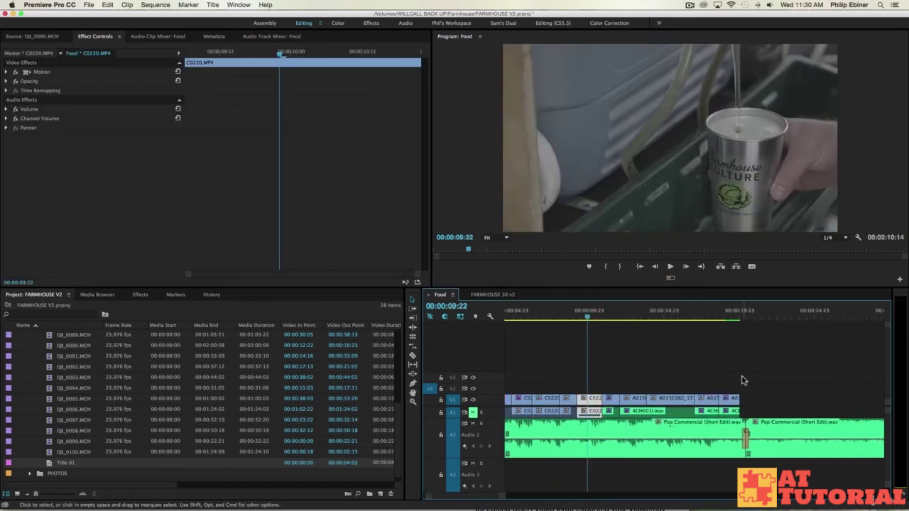
click(814, 341)
key(minus)
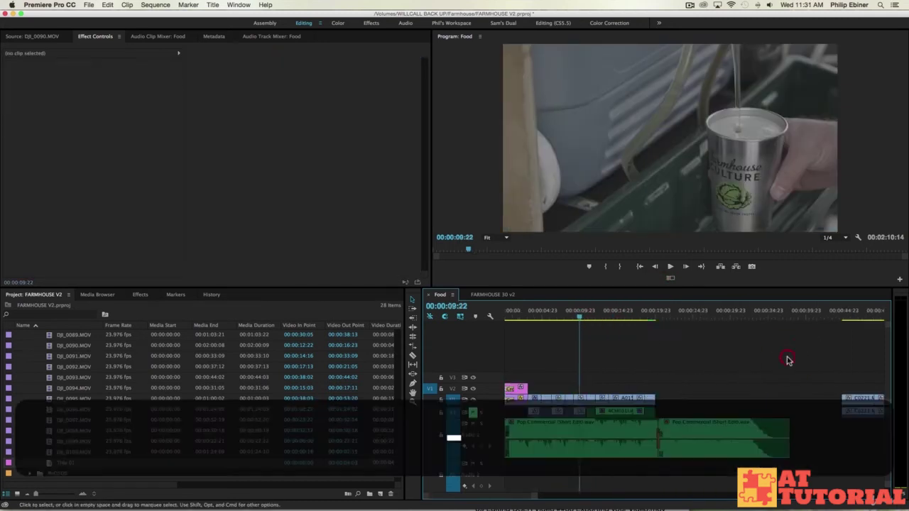
Step: Move both Pop Commercial music clips down to the Audio 3 track and set that track's volume to -8.4 dB
drag(817, 438, 524, 467)
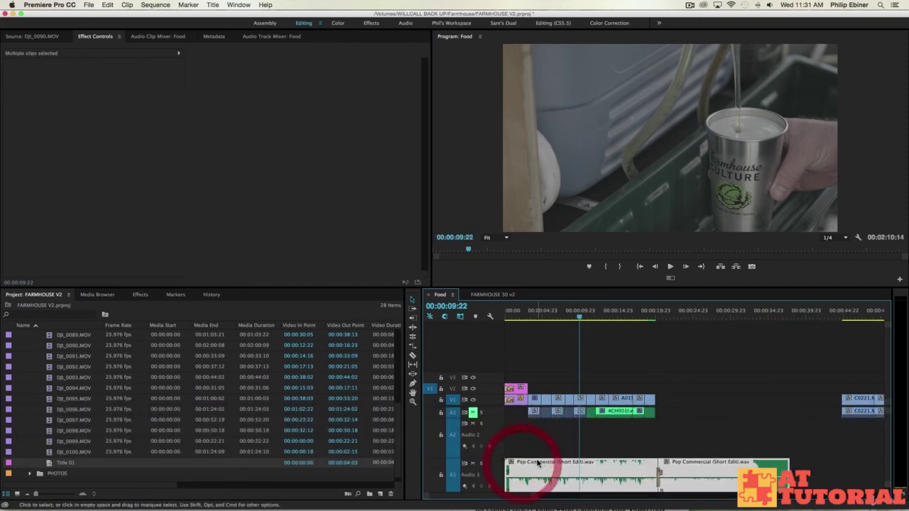
click(262, 37)
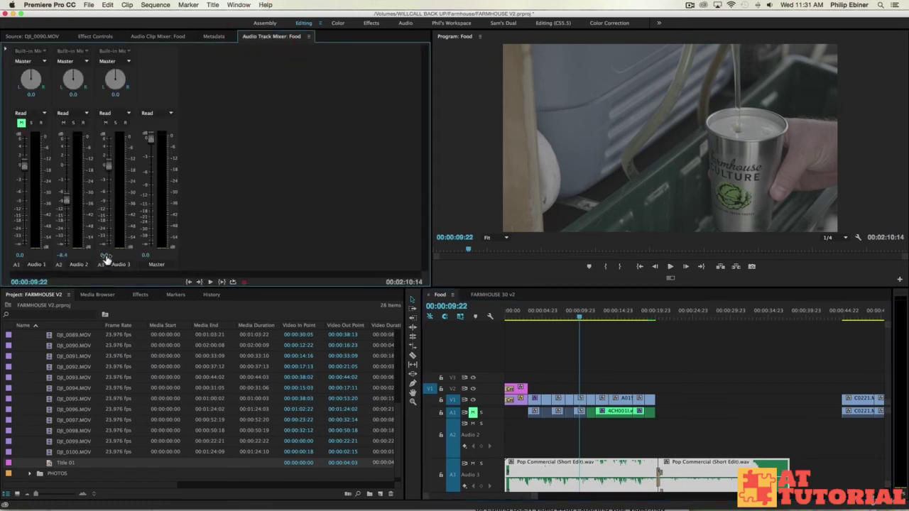
text(-8.4)
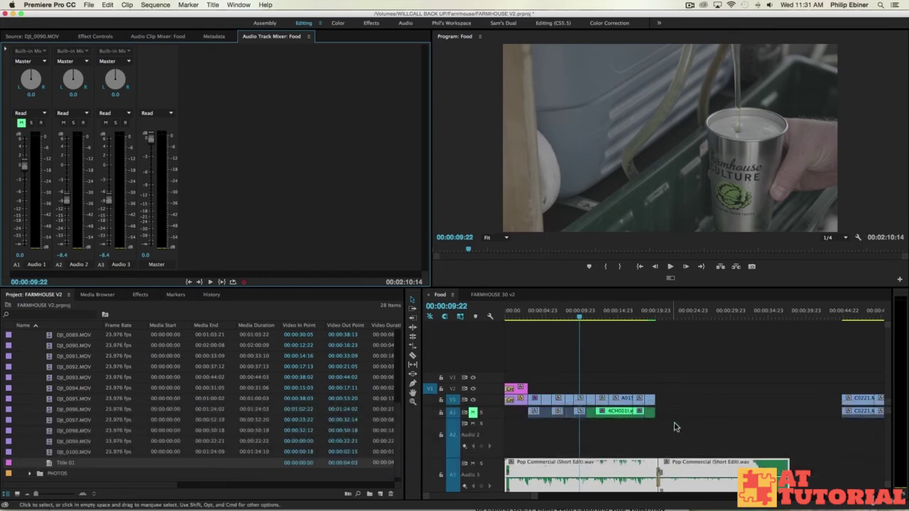
Step: Move the interview audio clips down to the Audio 2 track and set that track's volume to 0 dB
drag(682, 427, 609, 432)
click(587, 316)
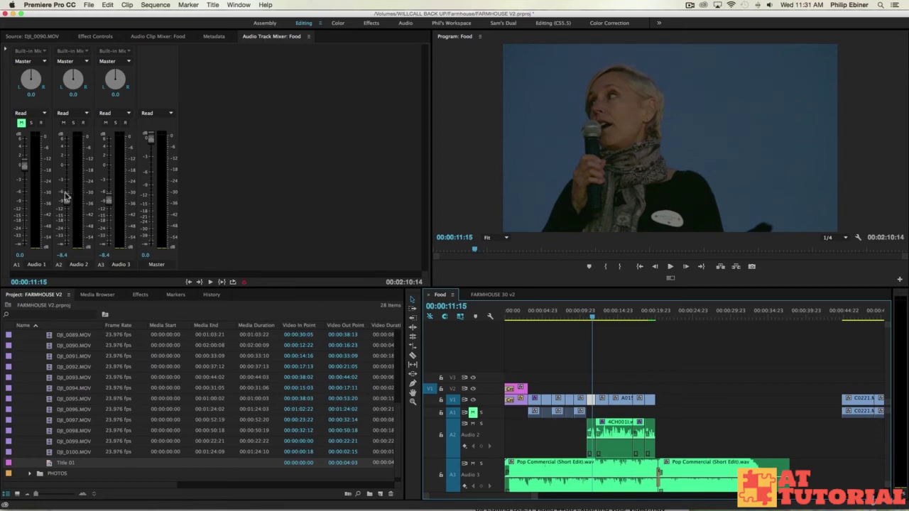
click(64, 261)
text(0)
key(Return)
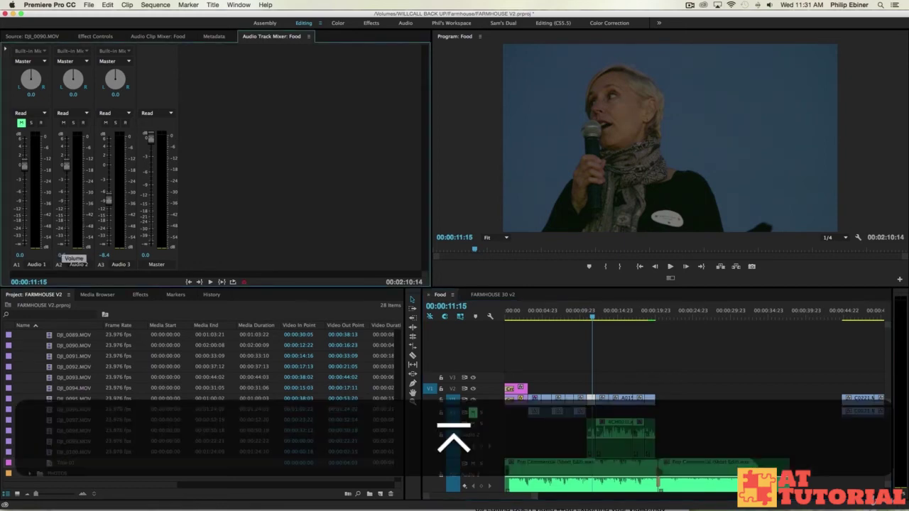
key(space)
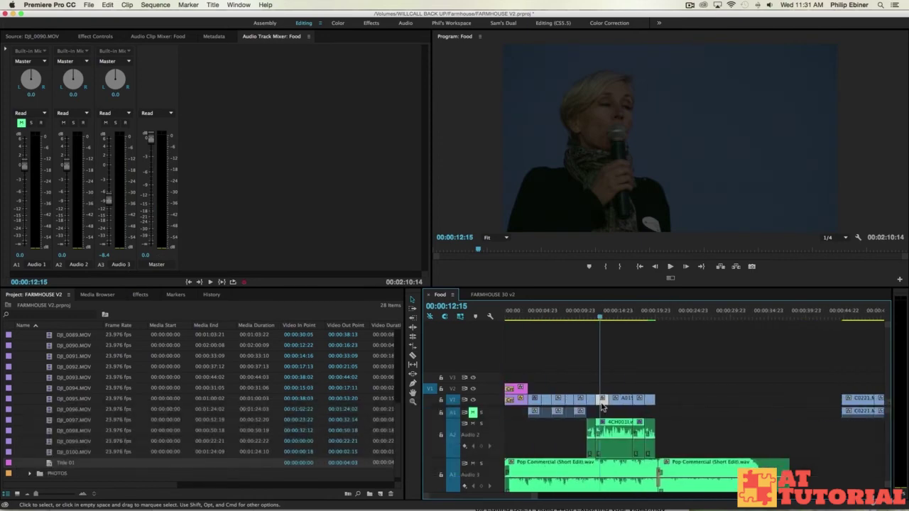
Step: Add volume keyframes to the first music clip around the start and end of the interview and lower the level between them
key(=)
key(=)
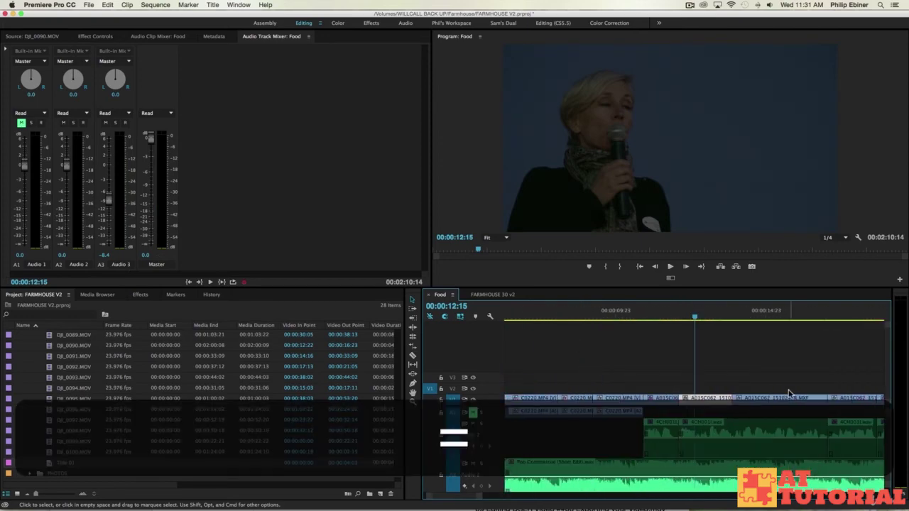
mouse_move(593, 312)
mouse_down()
mouse_move(615, 315)
mouse_move(606, 316)
mouse_up()
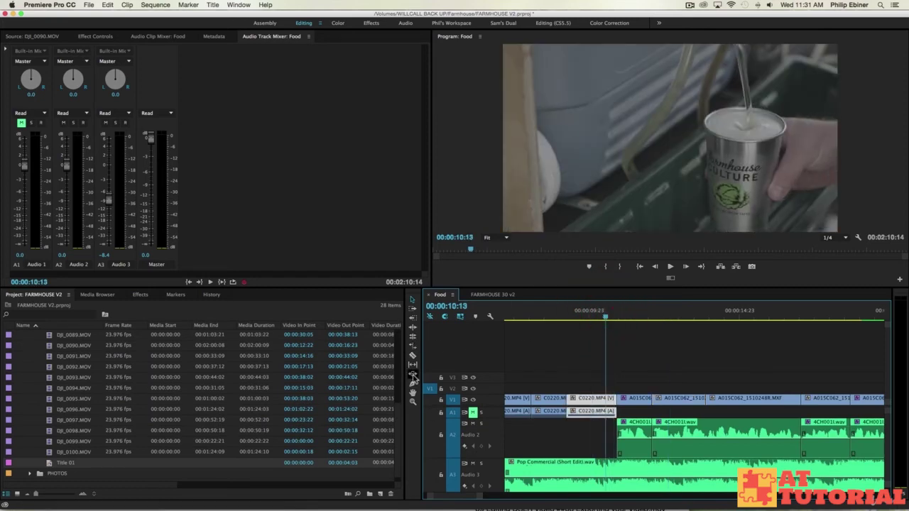
click(413, 384)
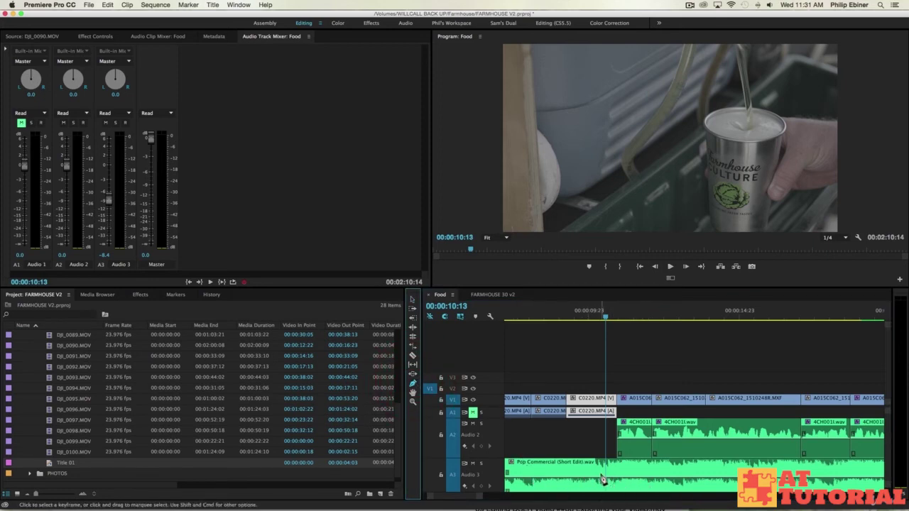
scroll(610, 481, down, 3)
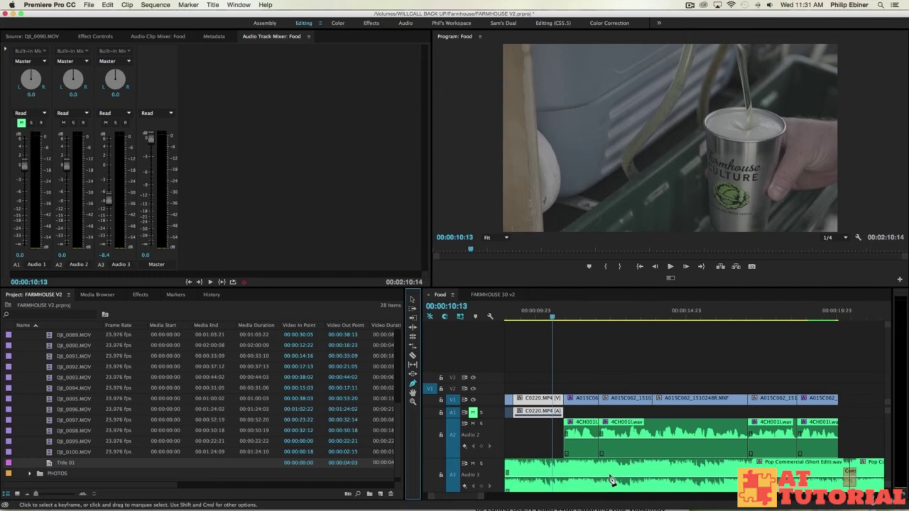
click(556, 481)
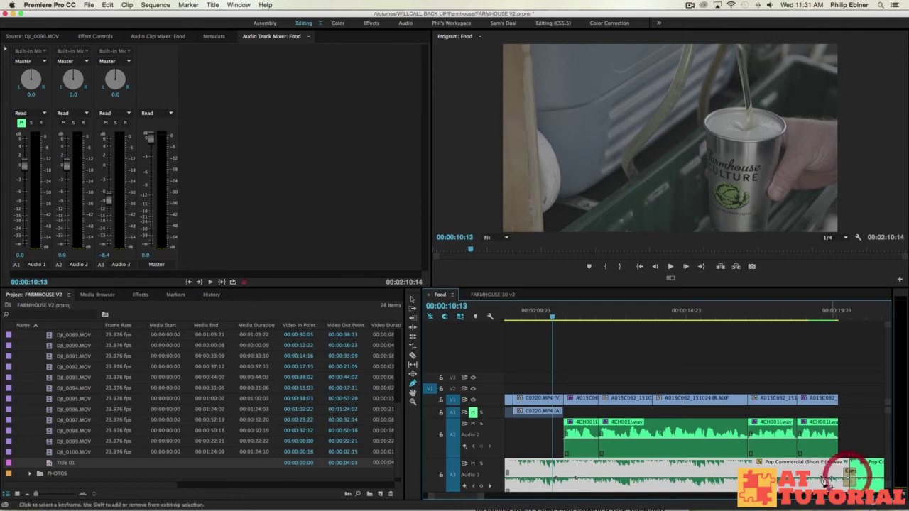
key(v)
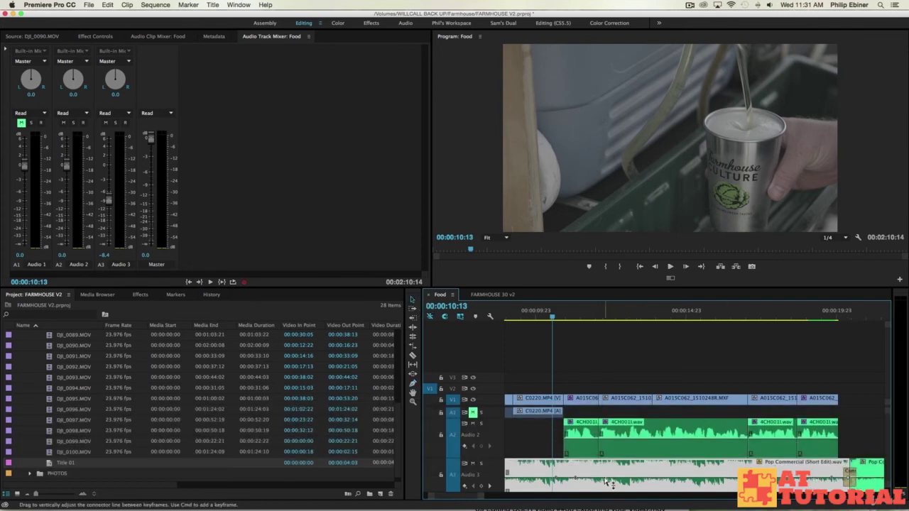
drag(615, 476, 616, 491)
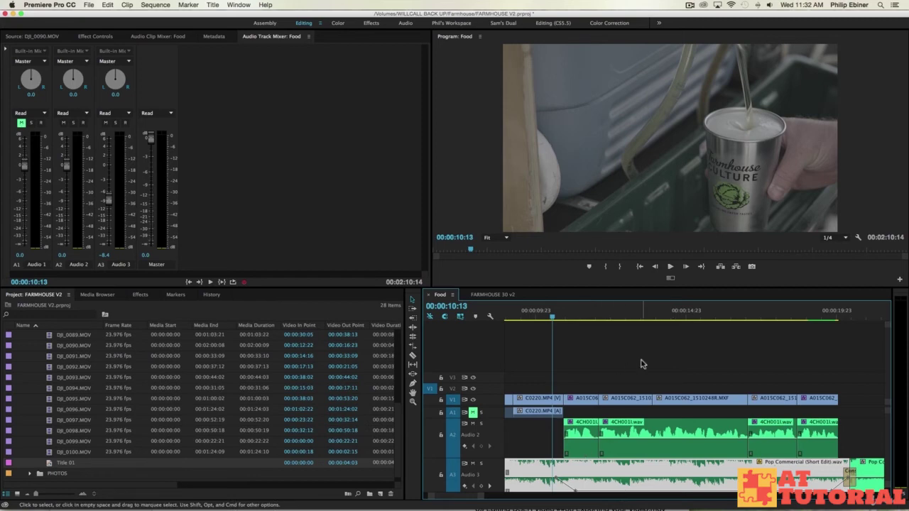
Step: Lower the music under the interview further to about -14 dB and adjust the fade-down keyframes around the interview's start
key(space)
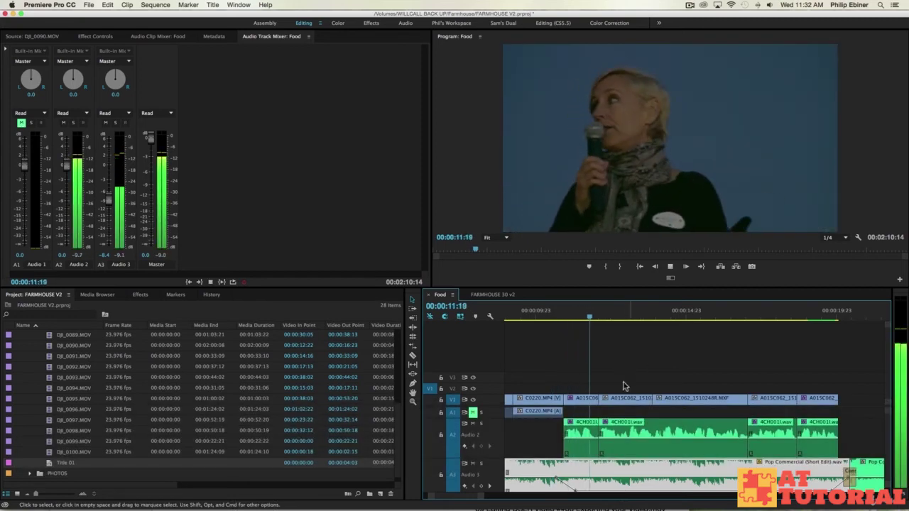
key(space)
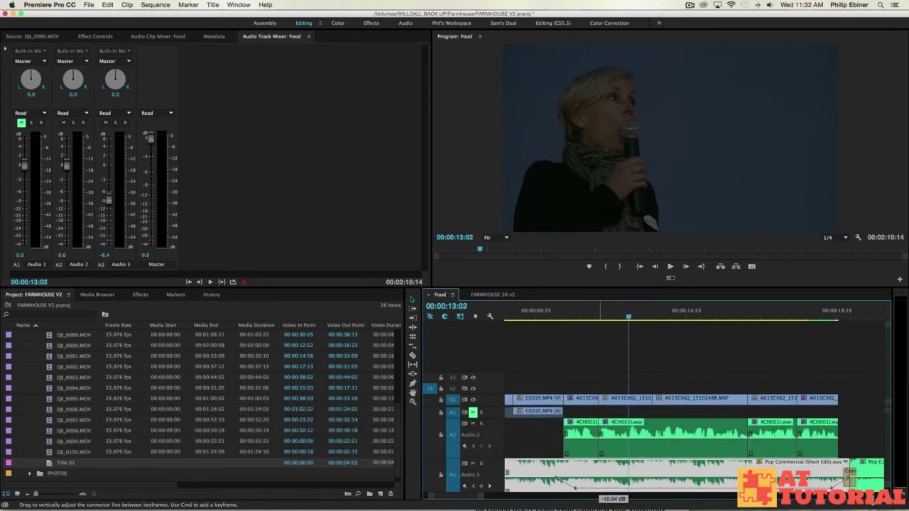
drag(600, 495, 604, 497)
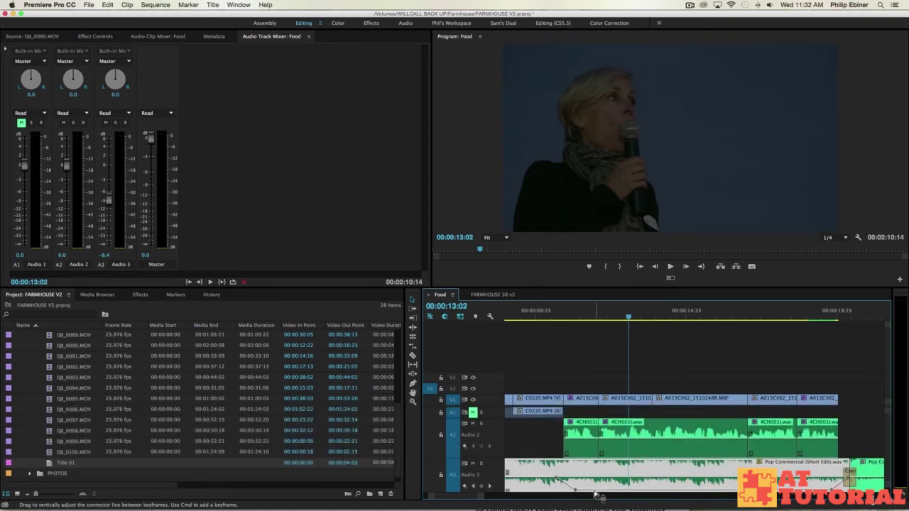
drag(577, 490, 576, 491)
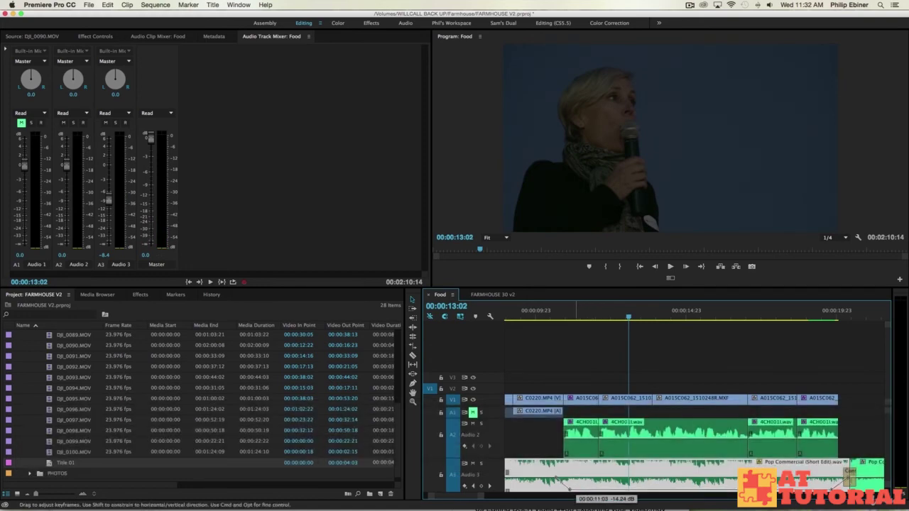
click(554, 313)
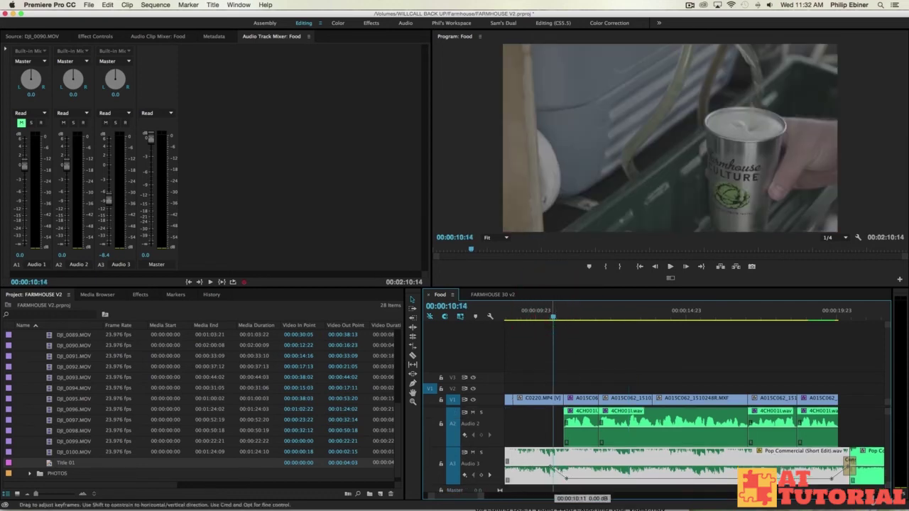
key(space)
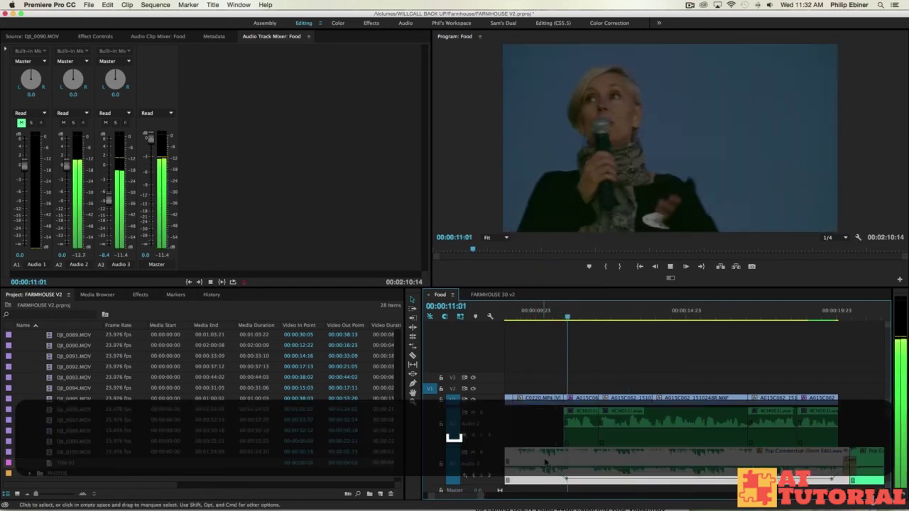
key(space)
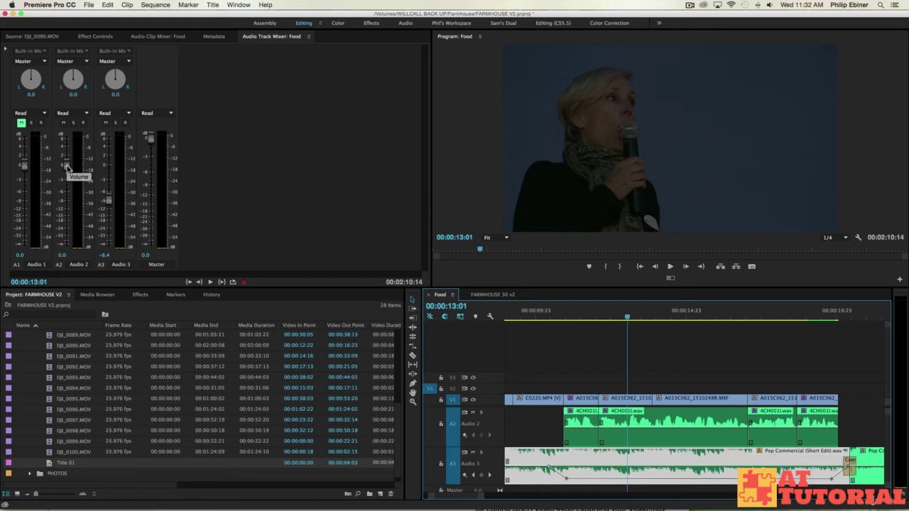
Step: Raise the Audio 2 track volume to 3.7 dB, play back the interview mix and save the project
drag(67, 168, 68, 160)
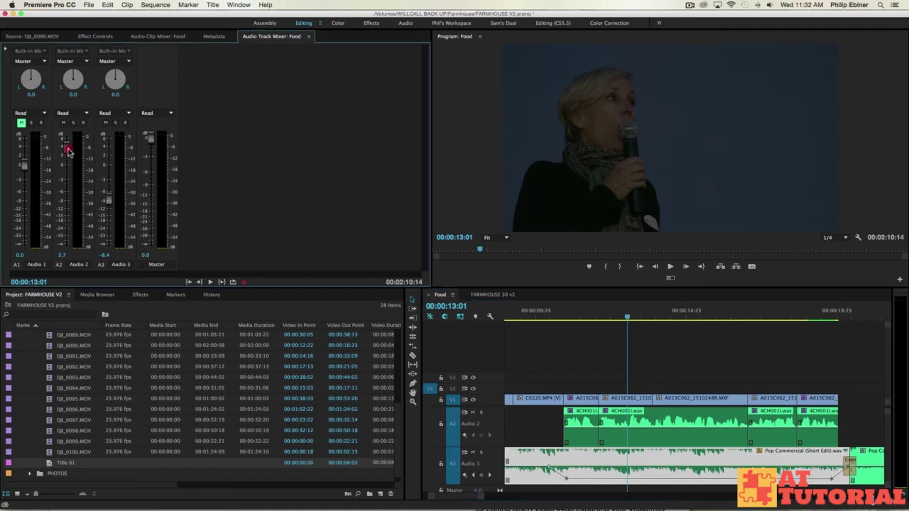
click(558, 314)
key(space)
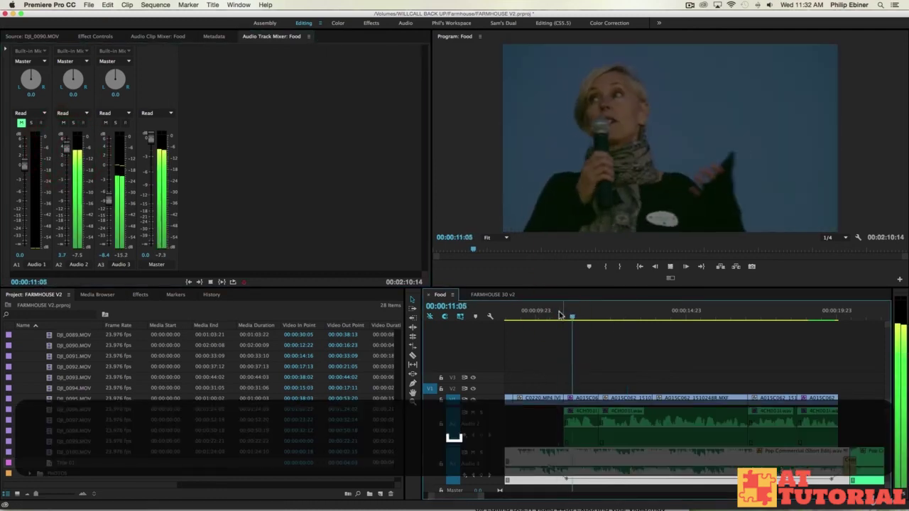
key(minus)
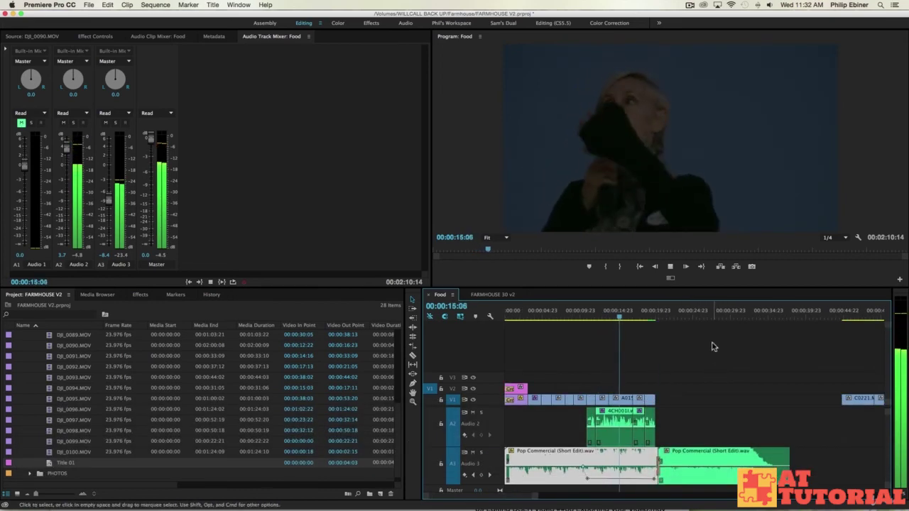
key(space)
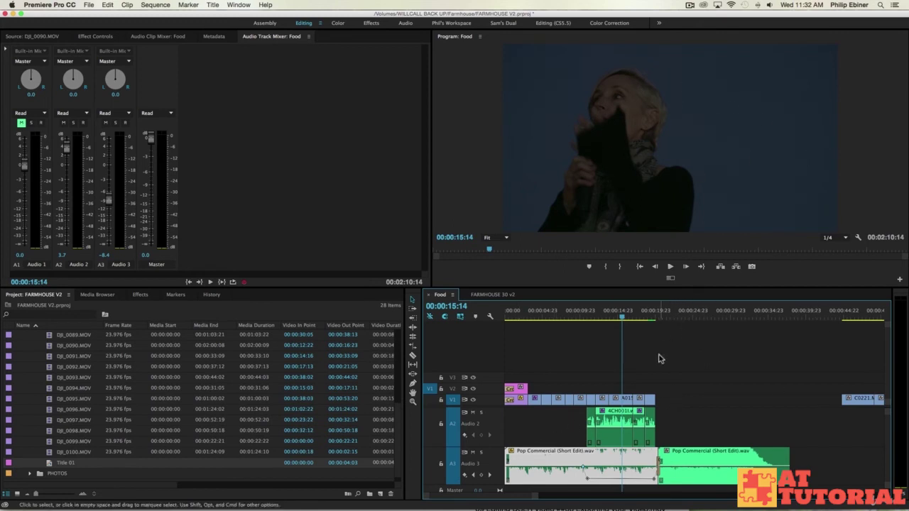
key(cmd+s)
Step: Play through the interview section several times, checking the voice and music levels in the Audio Track Mixer
mouse_move(595, 313)
mouse_down()
mouse_move(584, 314)
mouse_move(594, 314)
mouse_up()
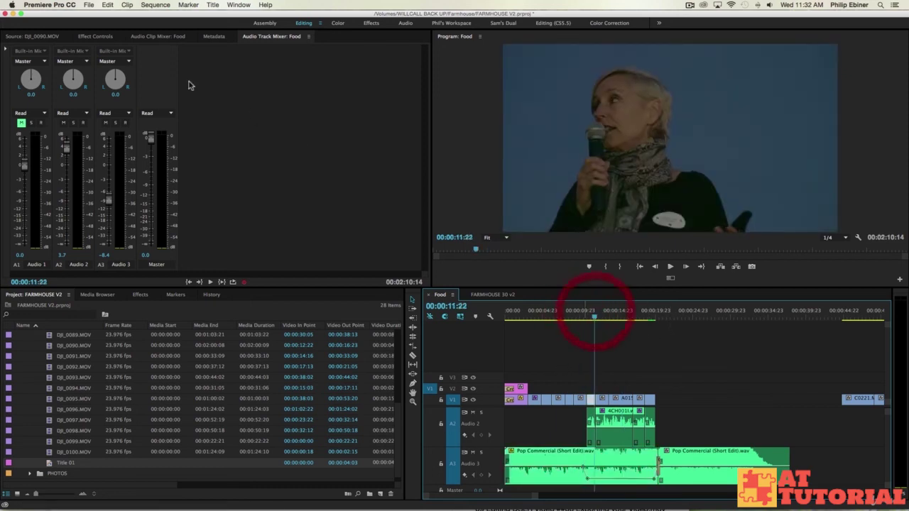
key(space)
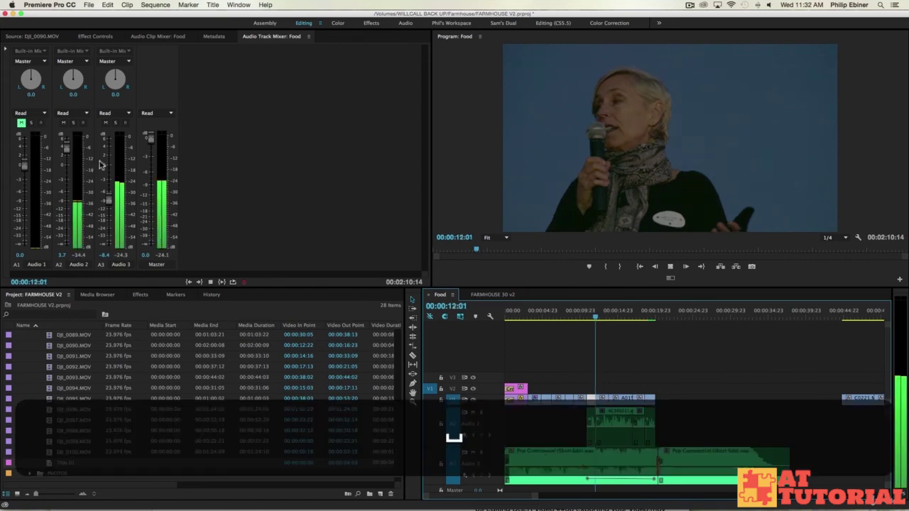
key(XF86AudioMute)
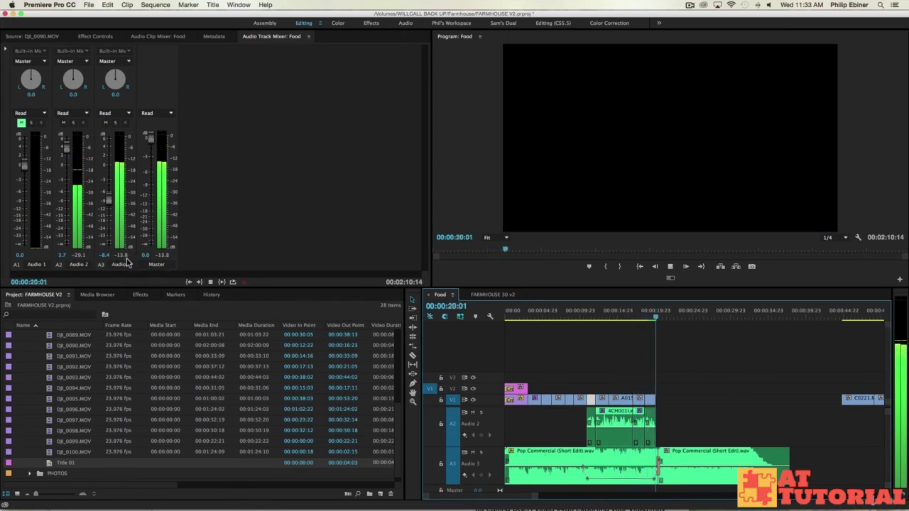
key(space)
drag(628, 318, 612, 315)
key(space)
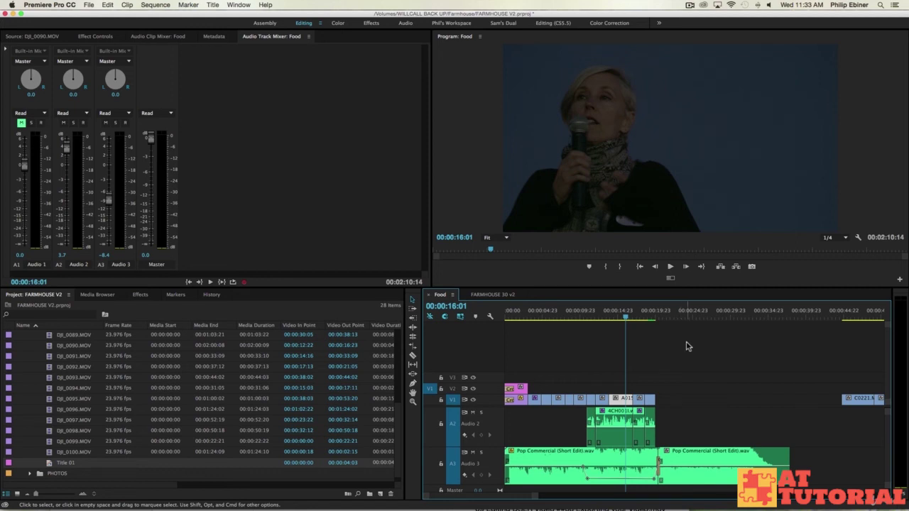
click(599, 319)
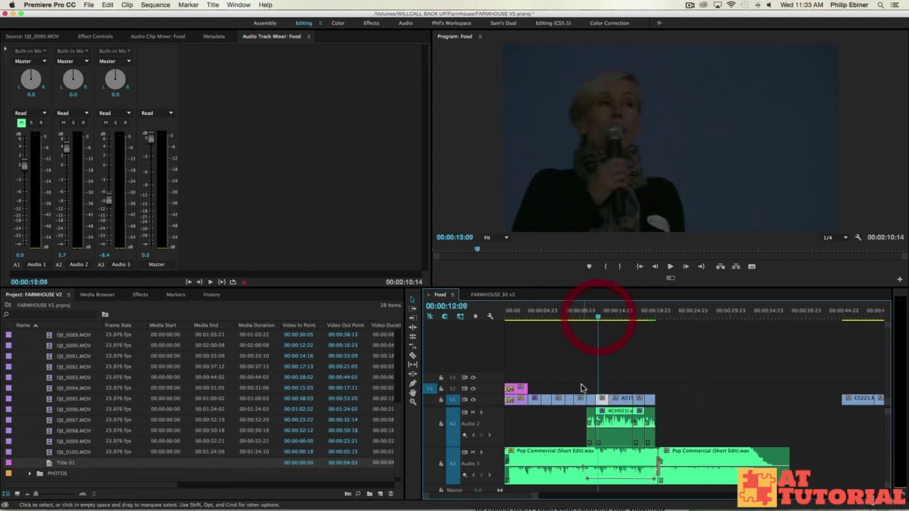
click(592, 319)
key(space)
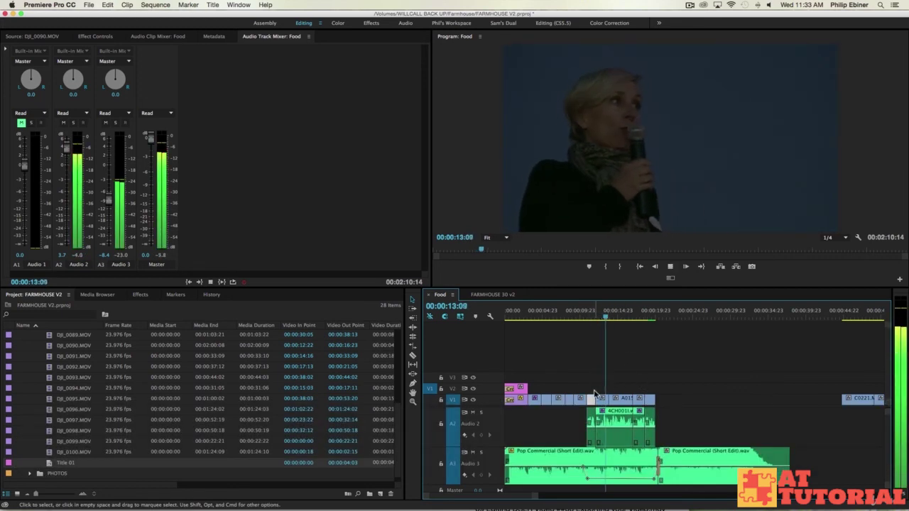
click(594, 319)
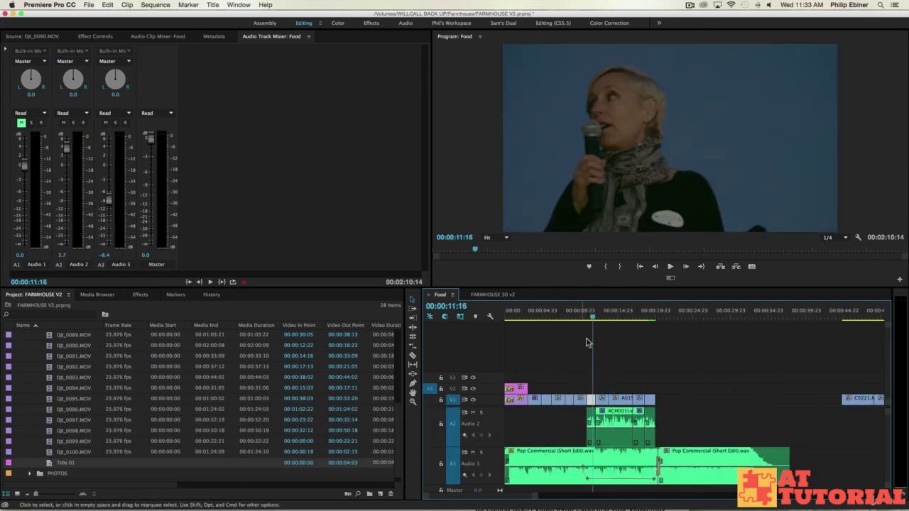
Step: Move the unused food clips from the end onto V2 above the interview as cutaways and play them back
scroll(676, 355, right, 2)
drag(853, 398, 631, 387)
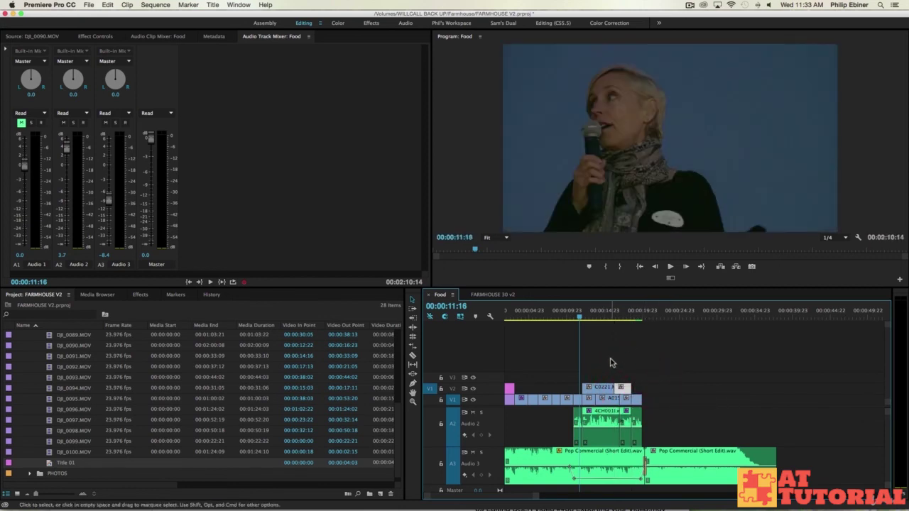
click(597, 320)
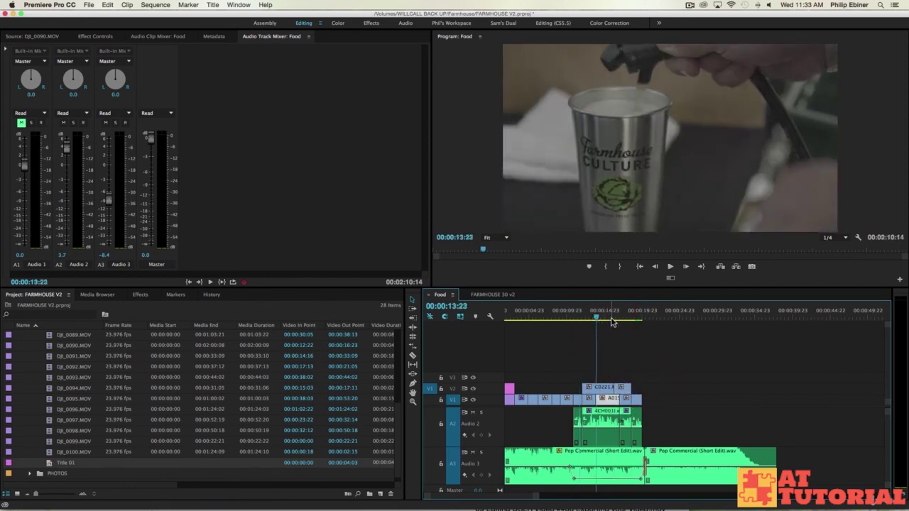
key(space)
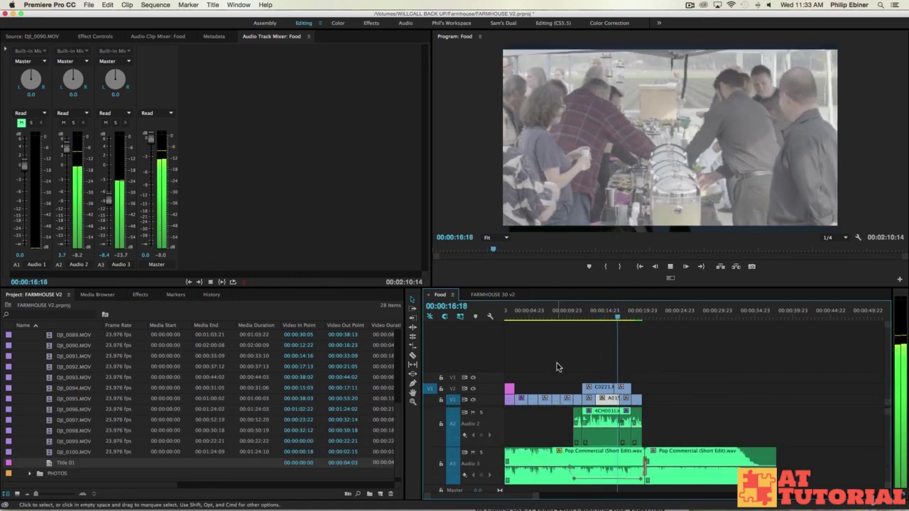
key(space)
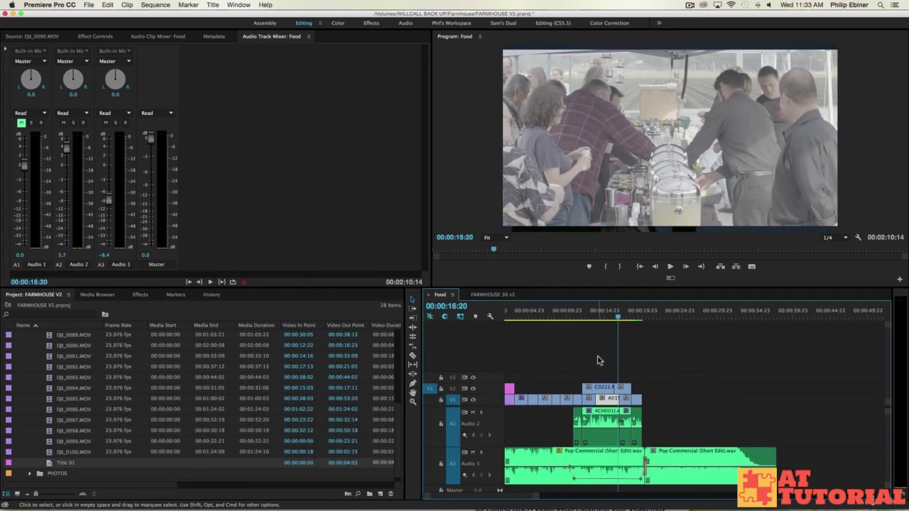
Step: Review the Food sequence from the opening title and montage through to the cutaways over the interview
click(550, 317)
scroll(601, 348, up, 1)
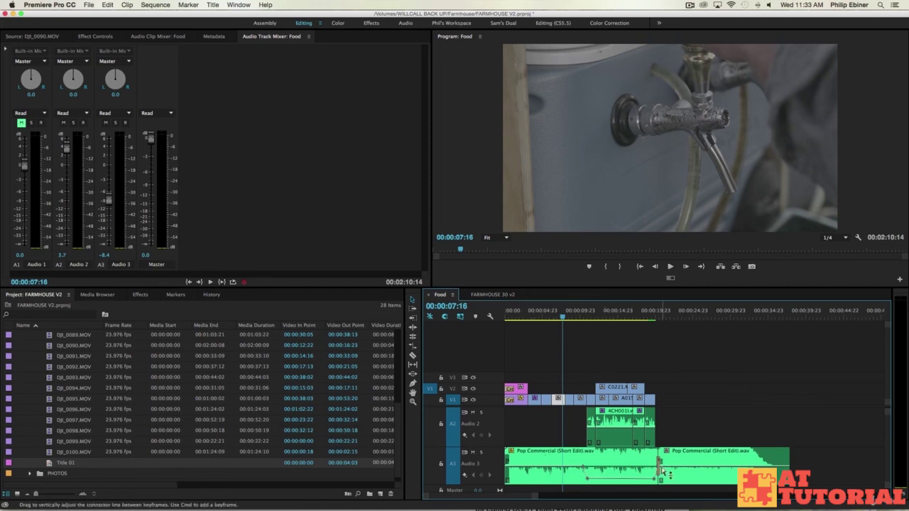
click(516, 315)
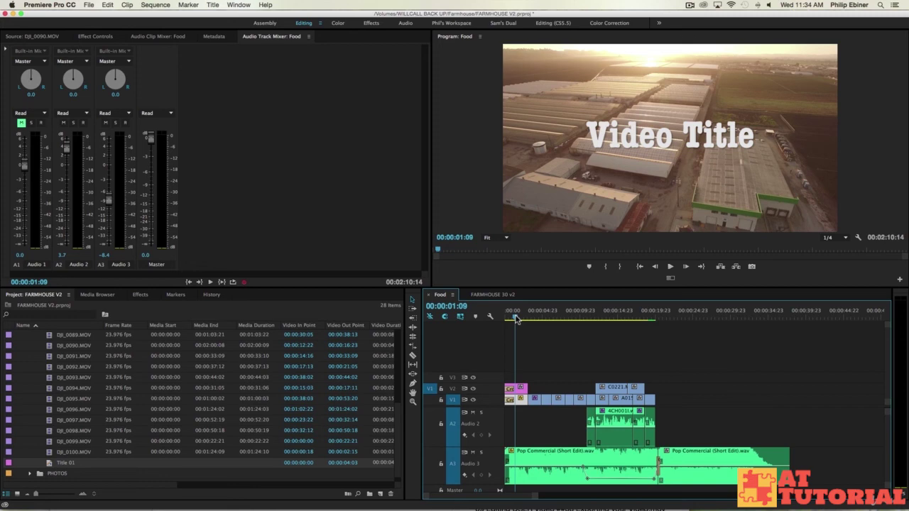
drag(547, 312, 613, 319)
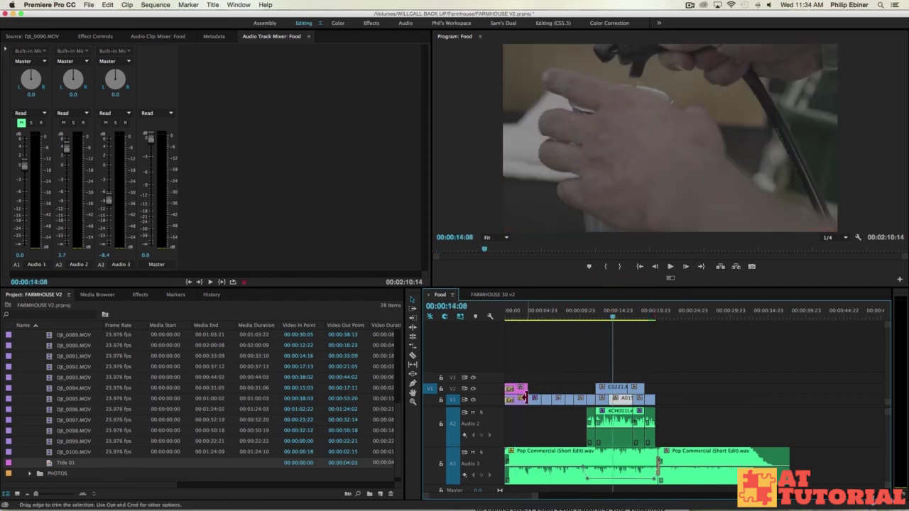